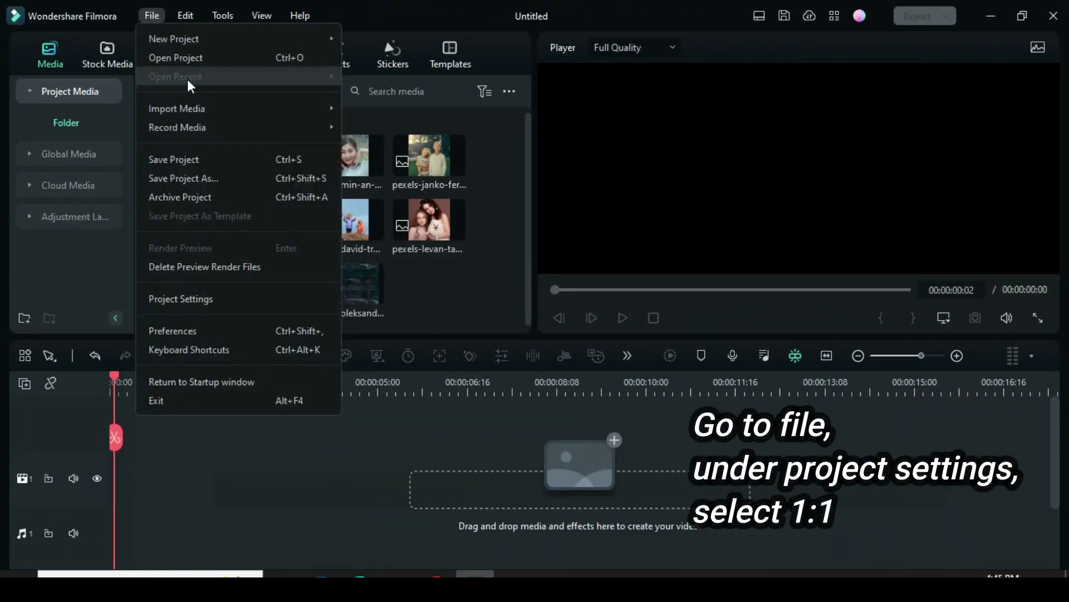
# Set the project's aspect ratio to 1:1 (Instagram) and its frame rate to 30 fps
pyautogui.click(205, 295)
pyautogui.click(567, 173)
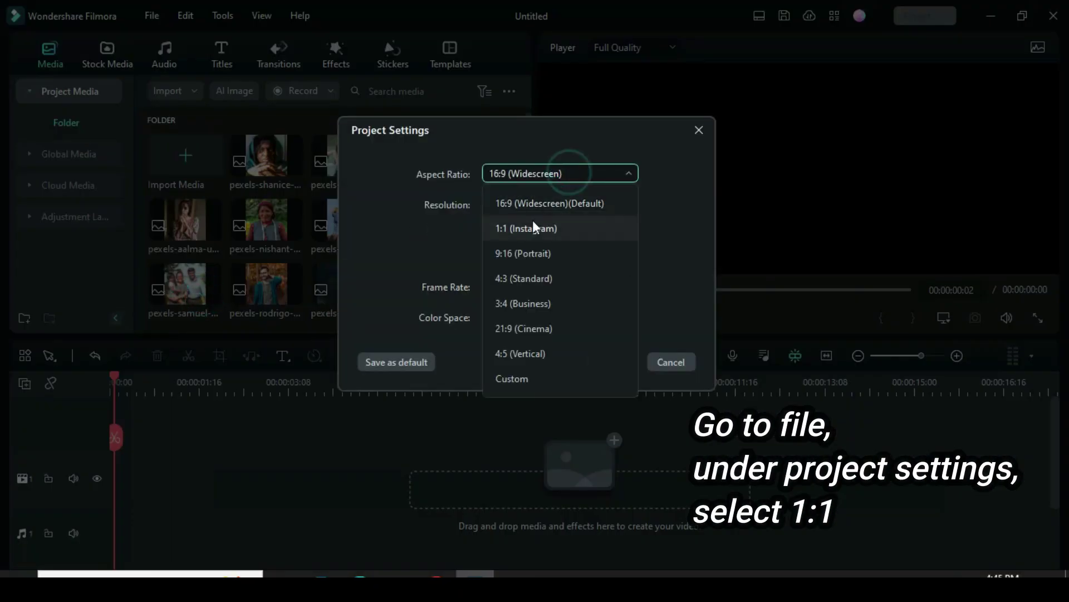
pyautogui.click(520, 226)
pyautogui.click(602, 285)
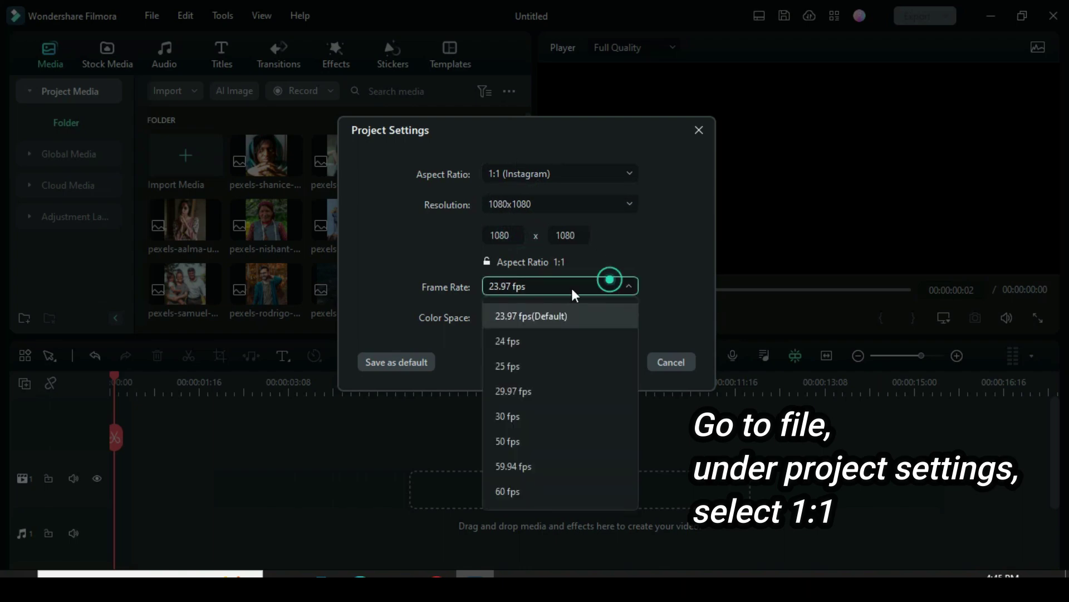
pyautogui.click(509, 440)
pyautogui.click(609, 360)
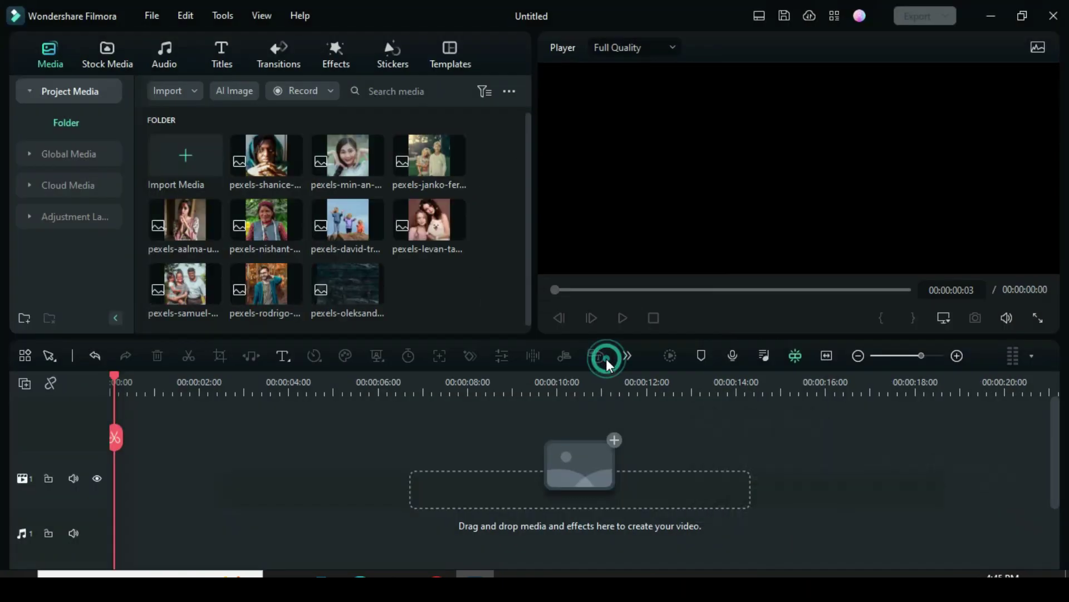
# Place the pale grey sample solid color from the stock media at the start of the timeline and crop it to fill the square frame
pyautogui.click(118, 65)
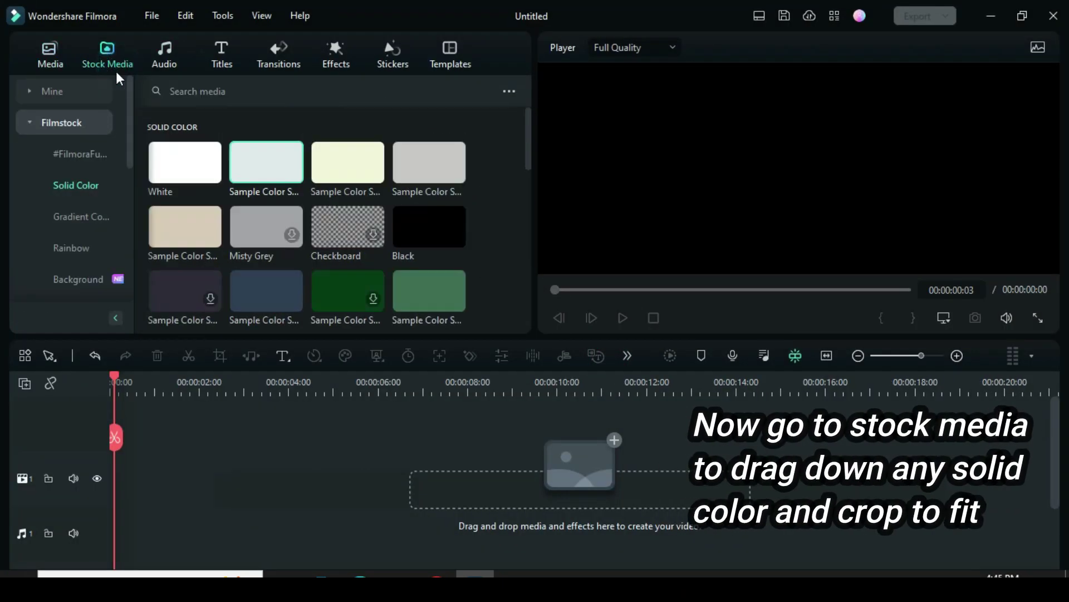
pyautogui.moveTo(254, 164); pyautogui.dragTo(222, 415)
pyautogui.moveTo(238, 379); pyautogui.dragTo(262, 379)
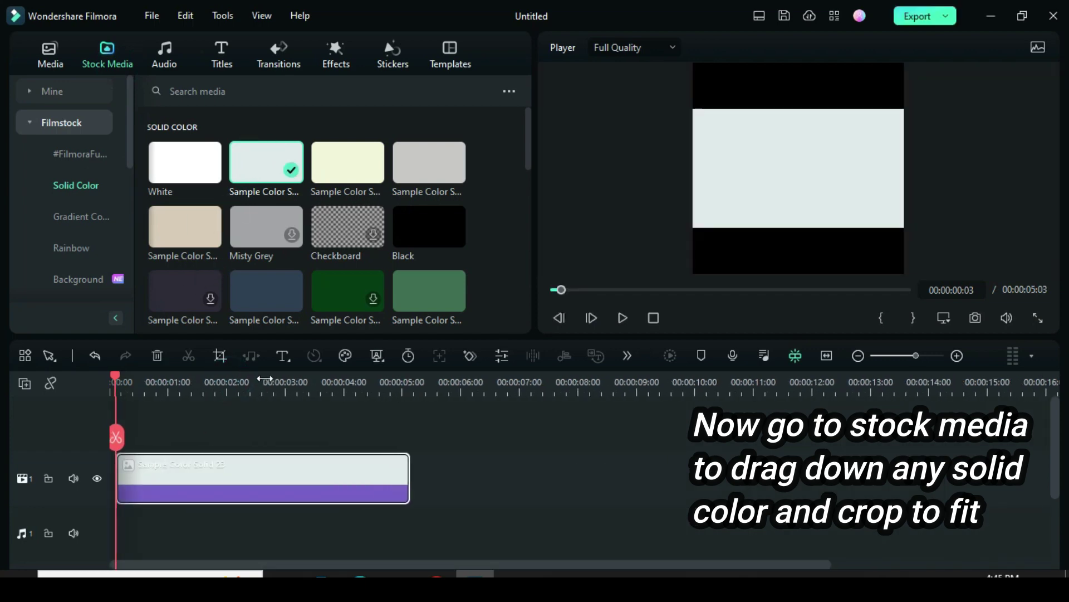
pyautogui.rightClick(258, 467)
pyautogui.click(301, 299)
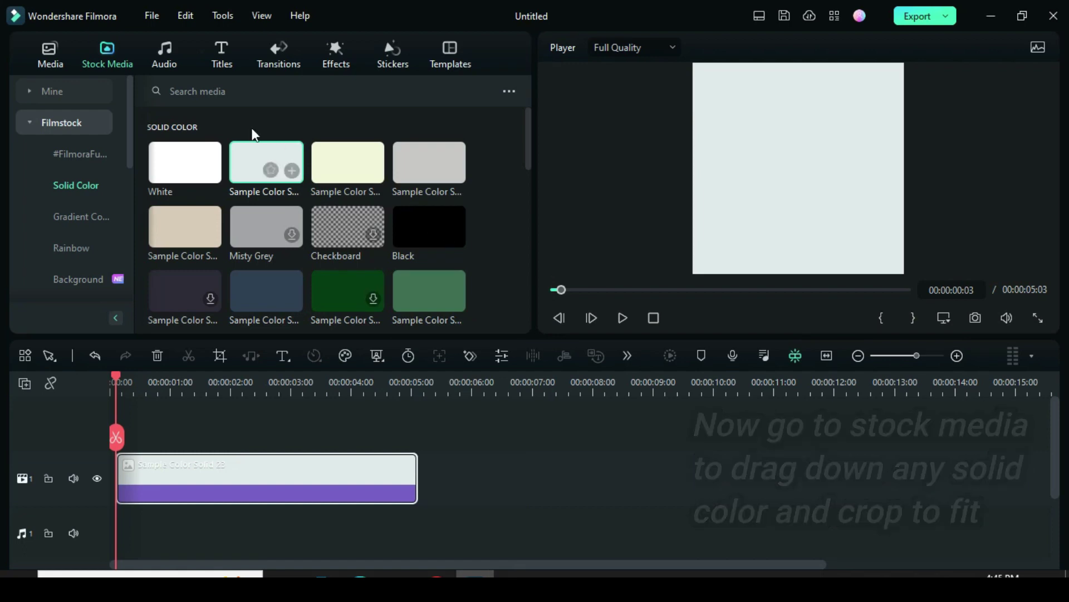
# Add the teal headscarf portrait on the track above the solid color and align both clips with the timeline start
pyautogui.click(52, 56)
pyautogui.moveTo(268, 145); pyautogui.dragTo(115, 435)
pyautogui.moveTo(190, 524); pyautogui.dragTo(180, 527)
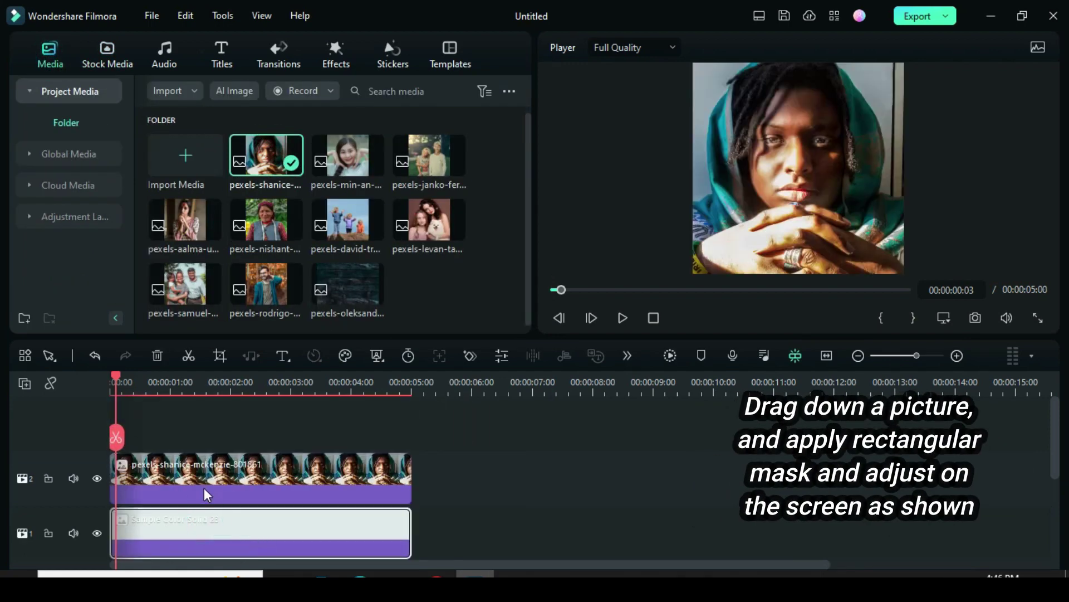
pyautogui.scroll(-1, 209, 491)
# Apply a rectangle mask to the portrait and enlarge it, leaving thin borders above and beside the picture and a wider one below
pyautogui.doubleClick(254, 443)
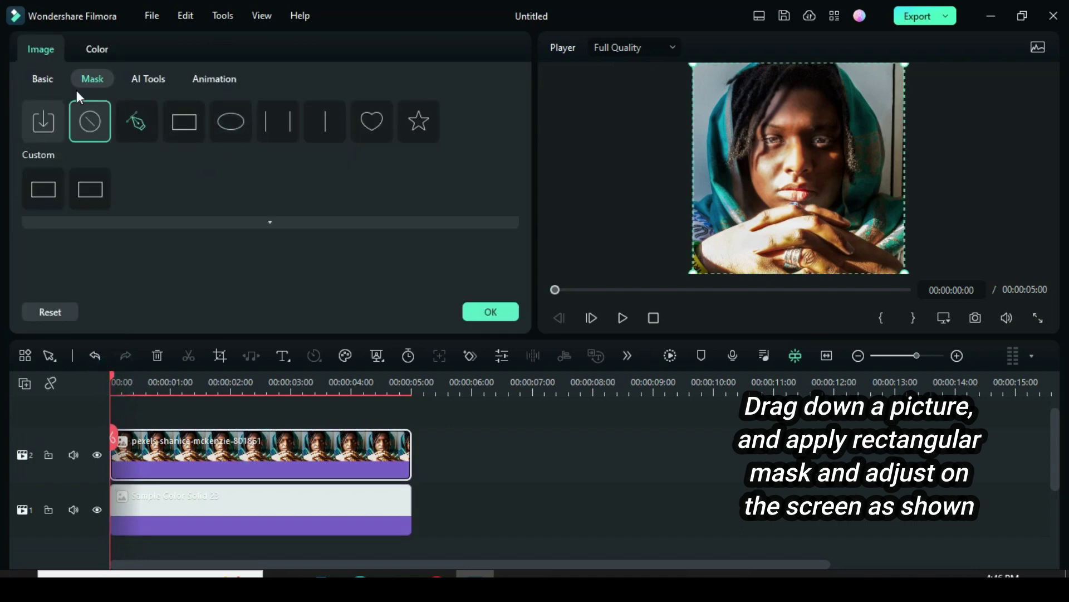
pyautogui.click(190, 120)
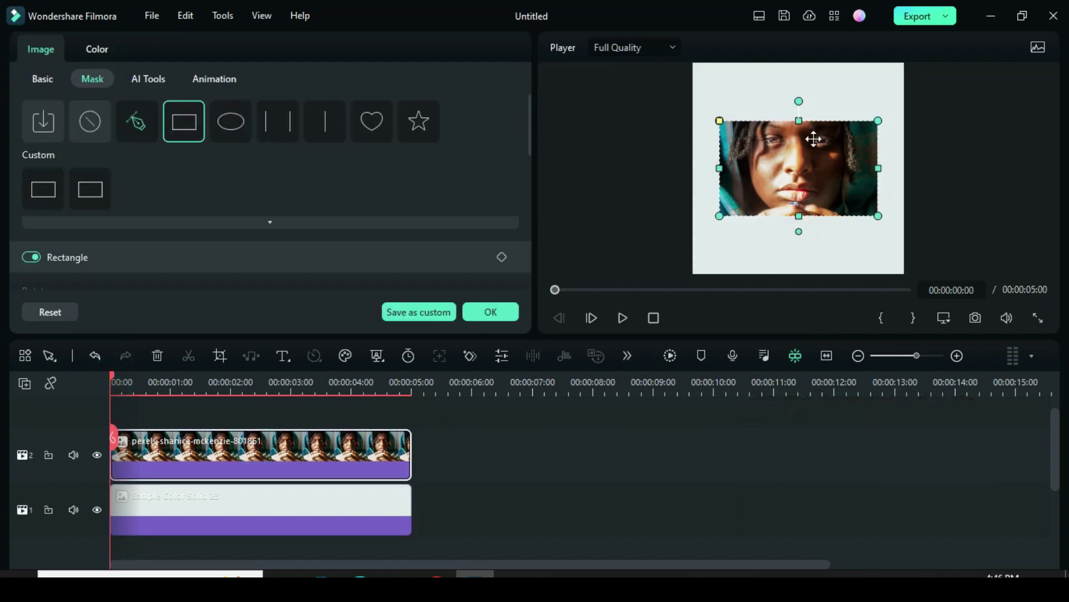
pyautogui.moveTo(798, 119); pyautogui.dragTo(798, 93)
pyautogui.moveTo(721, 168); pyautogui.dragTo(701, 169)
pyautogui.moveTo(795, 187); pyautogui.dragTo(785, 164)
pyautogui.moveTo(799, 71)
pyautogui.mouseDown()
pyautogui.moveTo(799, 80)
pyautogui.moveTo(798, 71)
pyautogui.mouseUp()
pyautogui.moveTo(786, 154); pyautogui.dragTo(785, 156)
pyautogui.moveTo(110, 378); pyautogui.dragTo(116, 378)
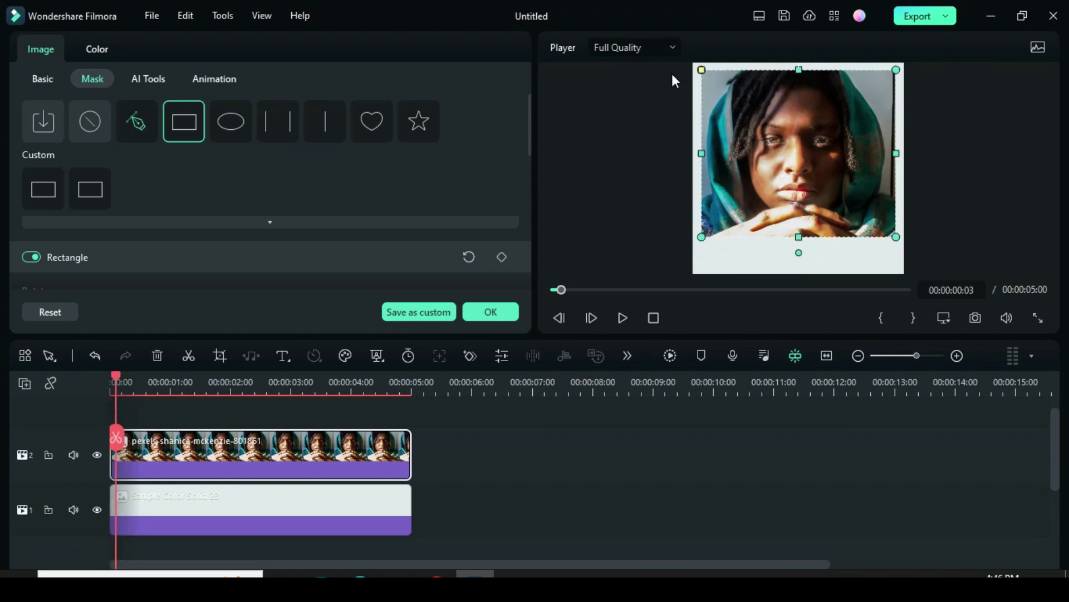
# Round the mask's corners with a radius of 6.24% and set its blur strength to 2%
pyautogui.press('Right')
pyautogui.press('Right')
pyautogui.moveTo(525, 131); pyautogui.dragTo(116, 252)
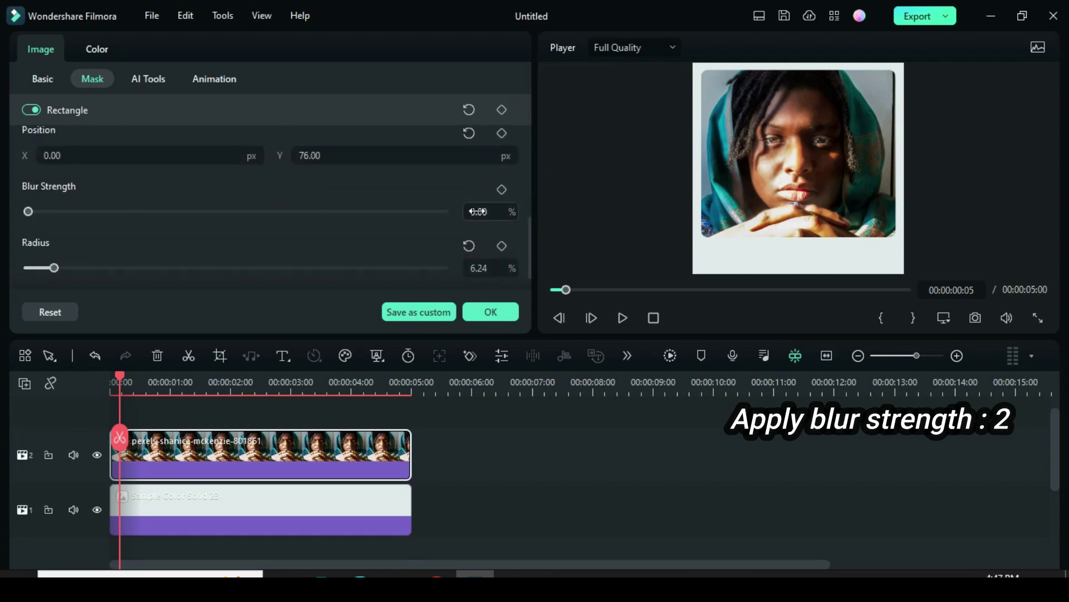
pyautogui.write('2')
pyautogui.press('Return')
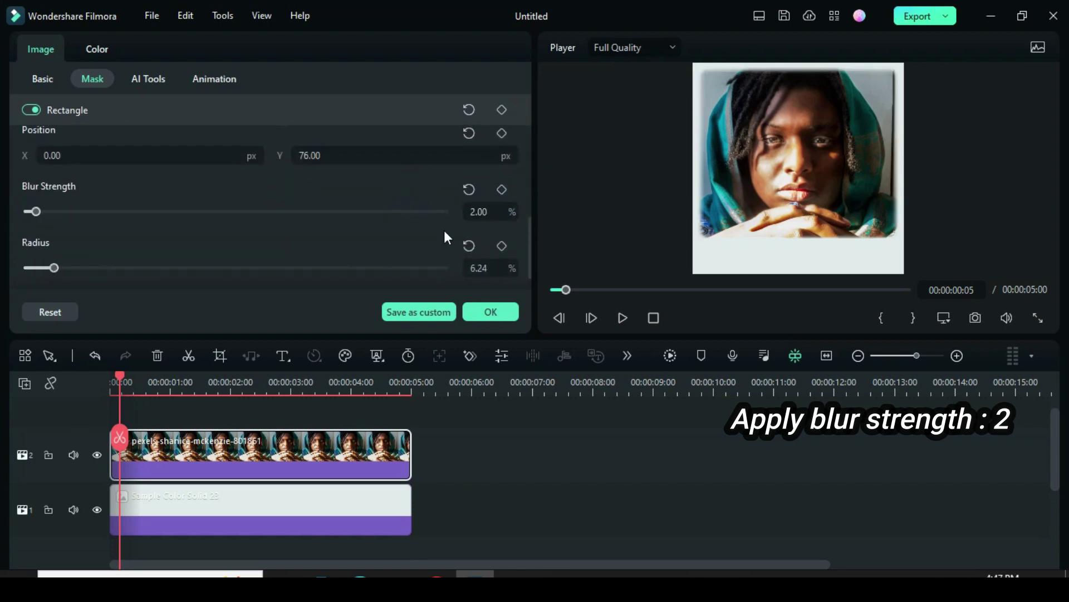
pyautogui.click(490, 312)
# Add the default title on a new track above the portrait, starting at the beginning of the timeline
pyautogui.moveTo(120, 375); pyautogui.dragTo(104, 376)
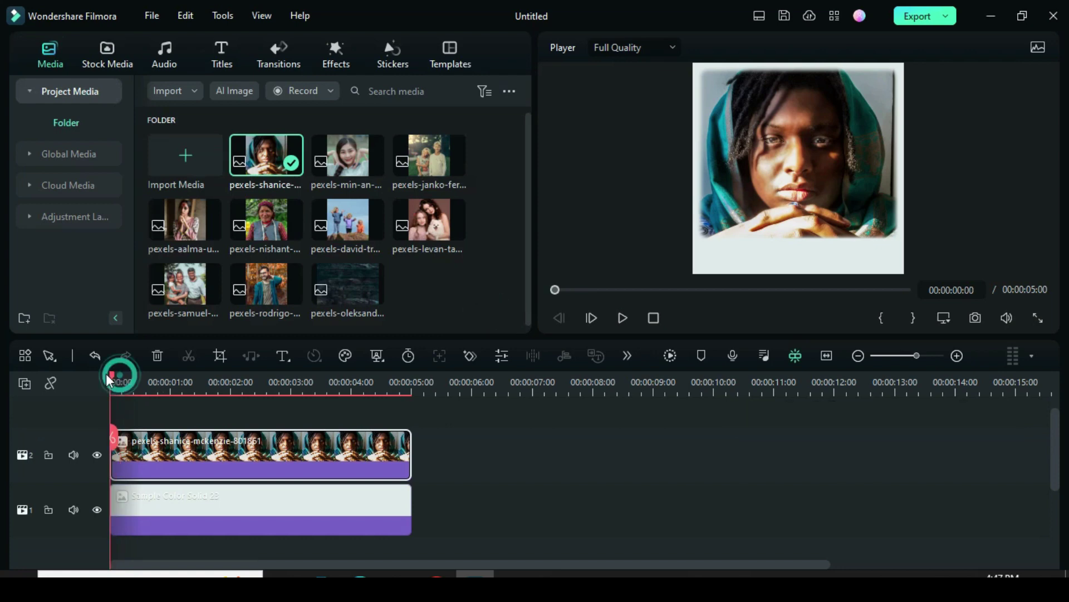
pyautogui.click(213, 61)
pyautogui.moveTo(269, 155); pyautogui.dragTo(202, 439)
# Change the title text to PHOTO in the advanced text editor and fill it with black
pyautogui.doubleClick(202, 438)
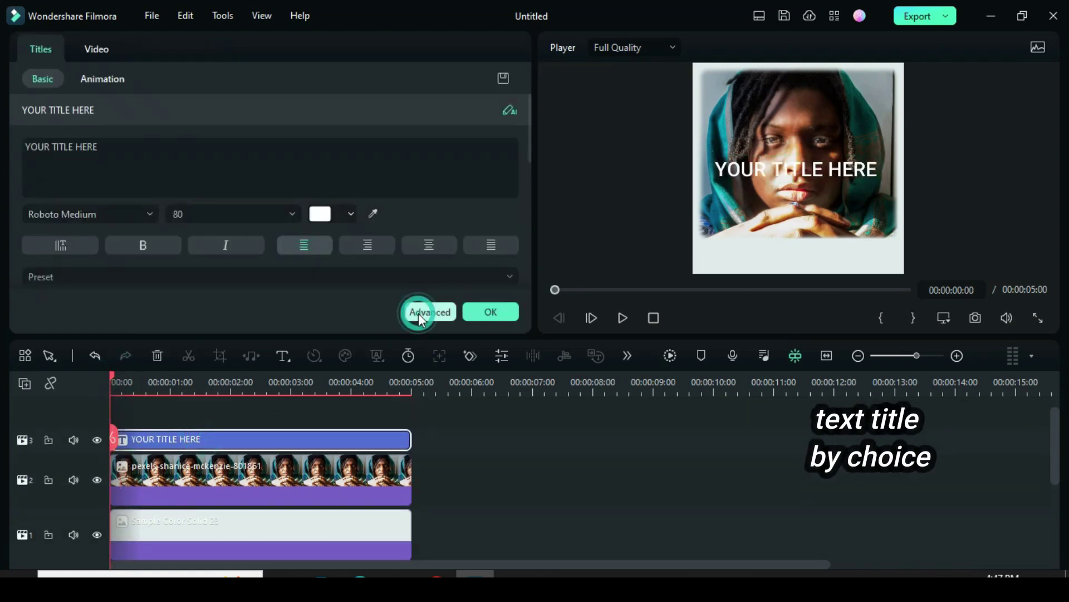
pyautogui.click(419, 313)
pyautogui.hotkey('ctrl', 'a')
pyautogui.write('PHOTO')
pyautogui.click(769, 379)
pyautogui.click(774, 483)
# Shrink the PHOTO text to size 44, place it in the lower-right corner of the wide border, set 64% opacity and apply
pyautogui.moveTo(362, 185); pyautogui.dragTo(482, 304)
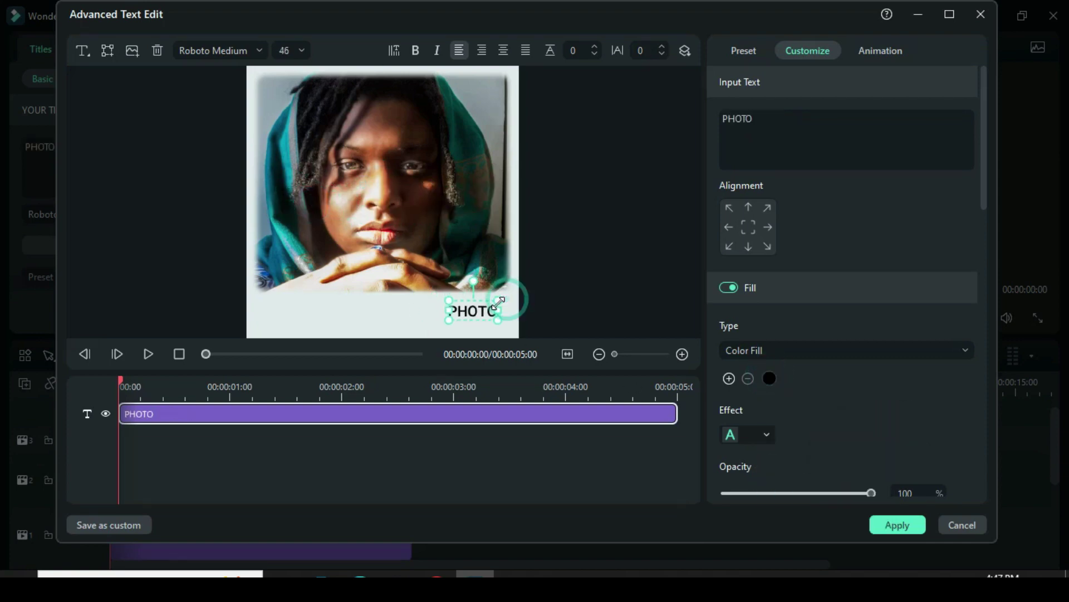
pyautogui.scroll(-3, 963, 256)
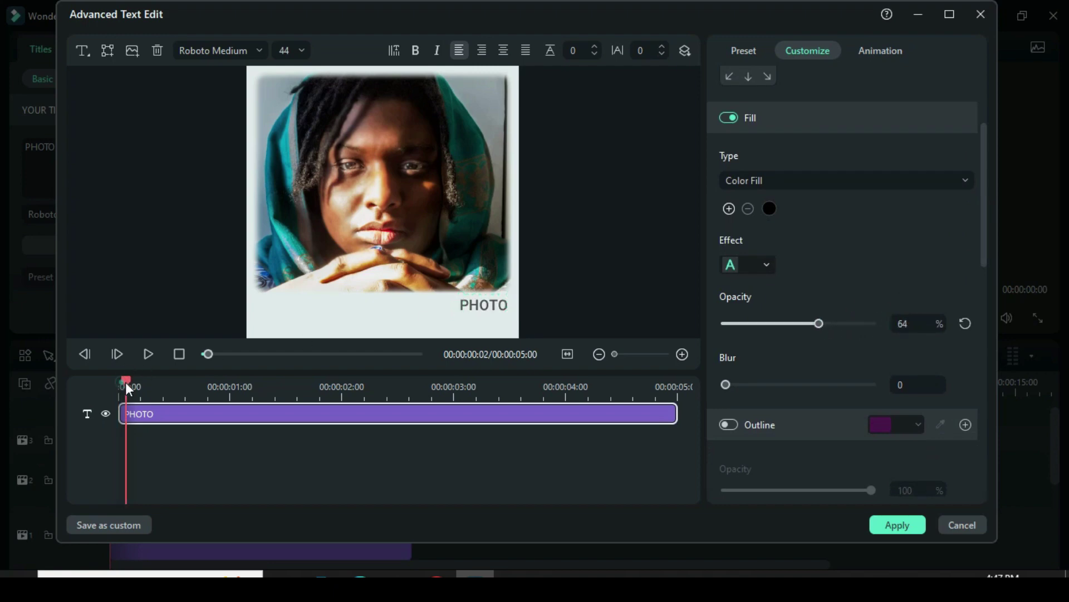
pyautogui.click(896, 525)
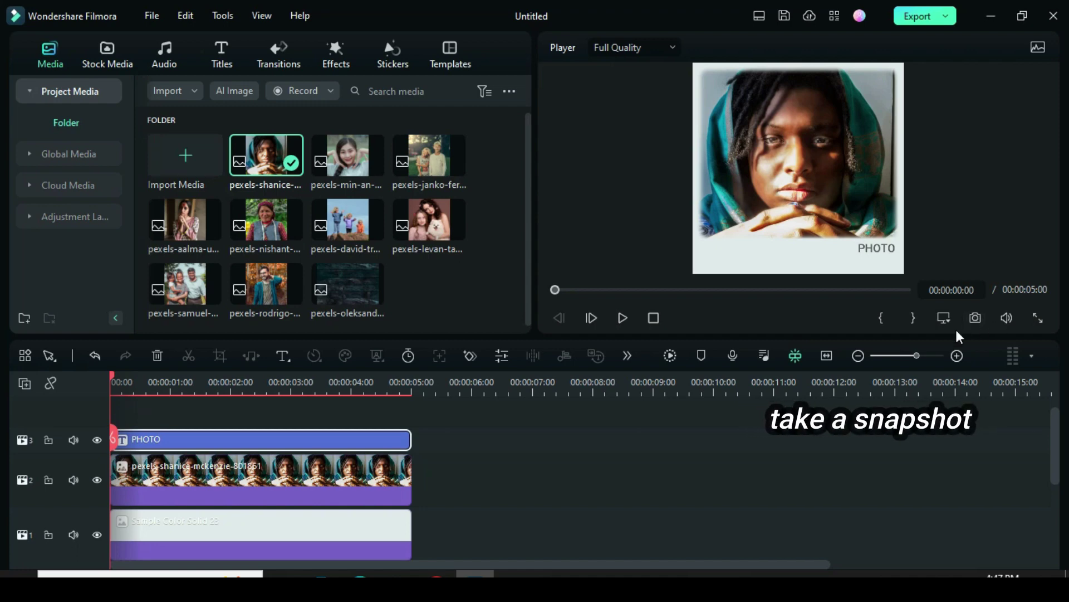
# Save a PNG snapshot of the framed headscarf portrait
pyautogui.click(978, 316)
pyautogui.click(599, 317)
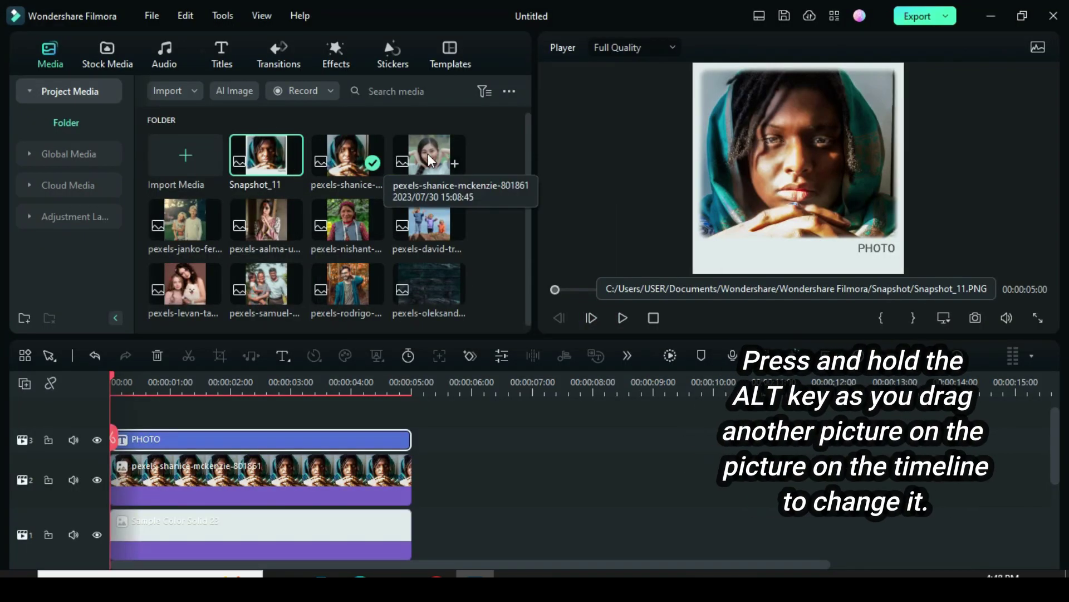
# Replace the framed picture on the timeline with the smiling woman with raised hands and save a PNG snapshot
pyautogui.moveTo(432, 146); pyautogui.dragTo(320, 476)
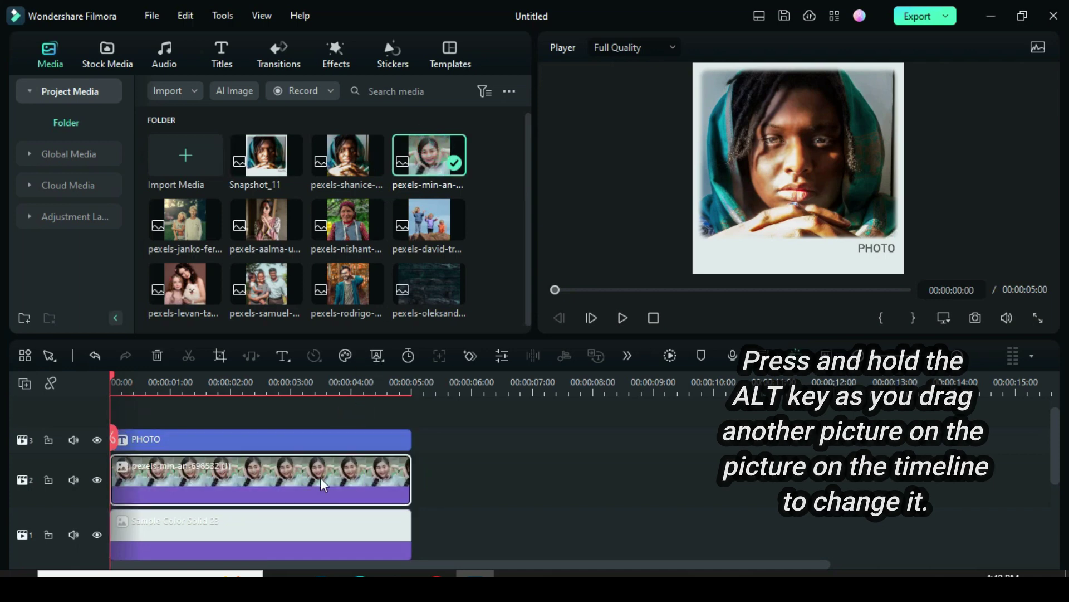
pyautogui.click(974, 318)
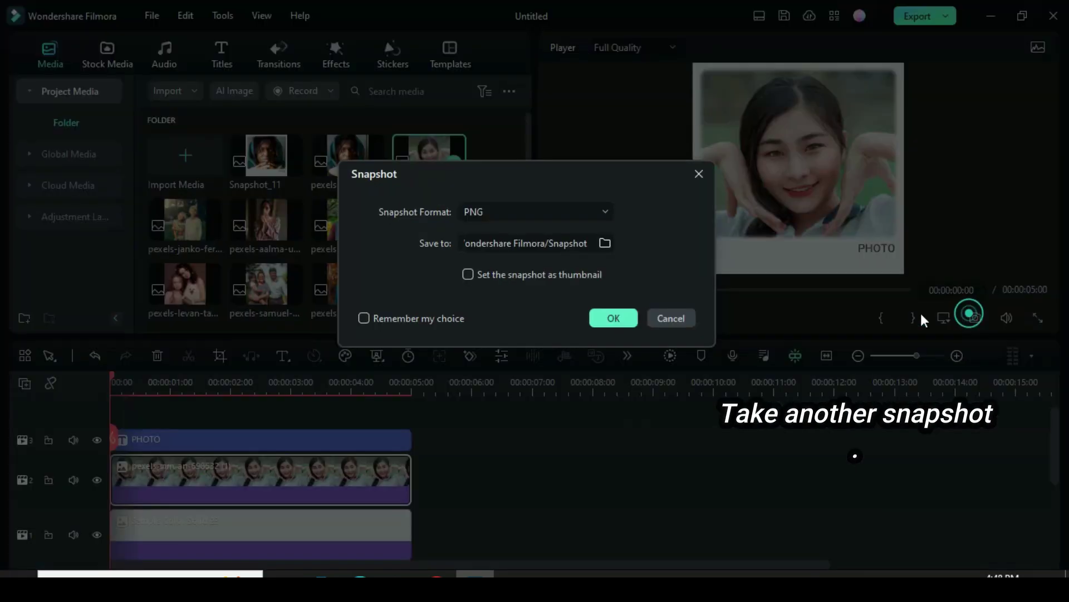
pyautogui.click(618, 314)
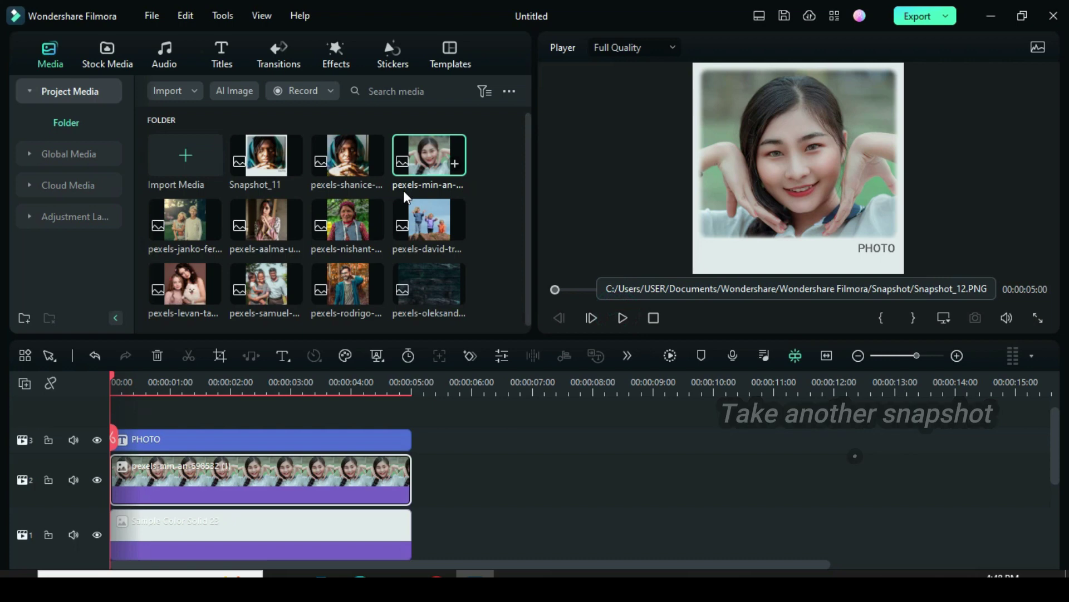
# Replace the framed picture with the photo of the two blond children and save a PNG snapshot
pyautogui.moveTo(270, 208); pyautogui.dragTo(319, 483)
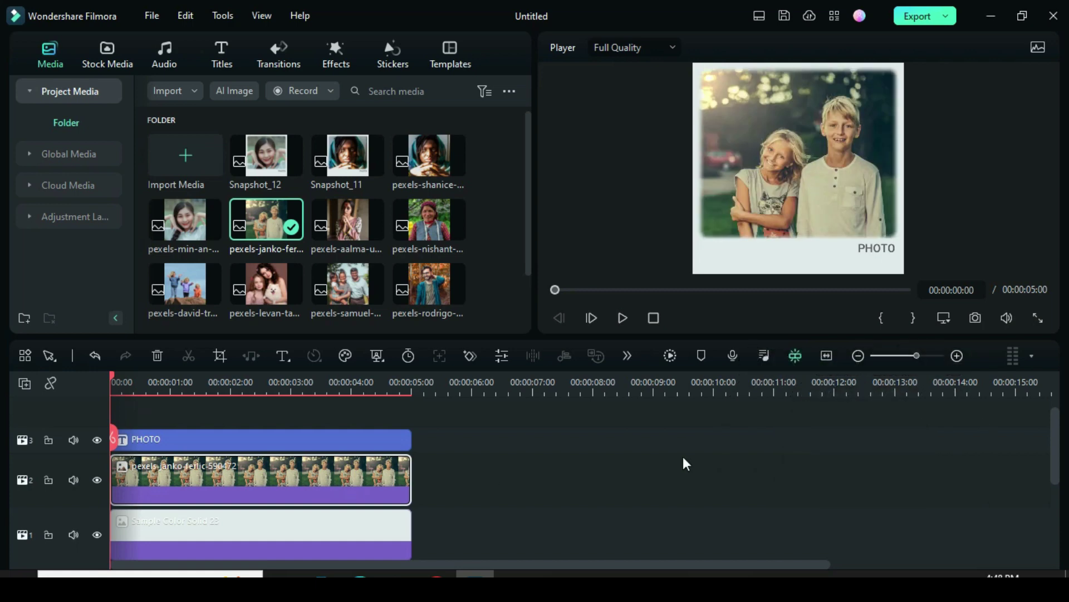
pyautogui.click(978, 317)
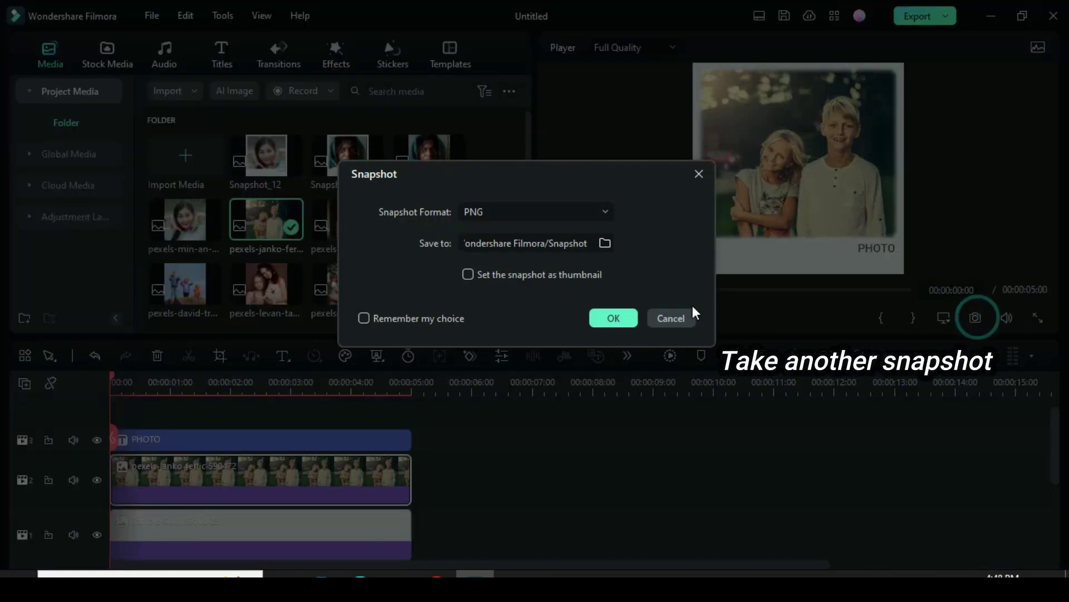
pyautogui.click(611, 315)
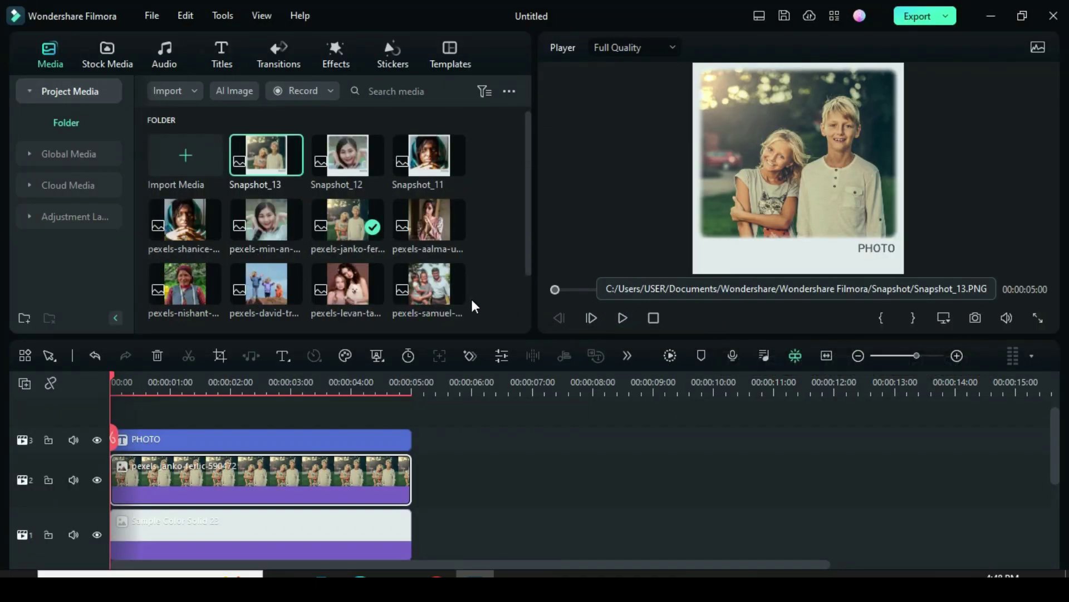
# Replace the framed picture with the woman in the patterned dress with clasped hands and save a PNG snapshot
pyautogui.moveTo(436, 214); pyautogui.dragTo(413, 477)
pyautogui.click(976, 316)
pyautogui.click(603, 313)
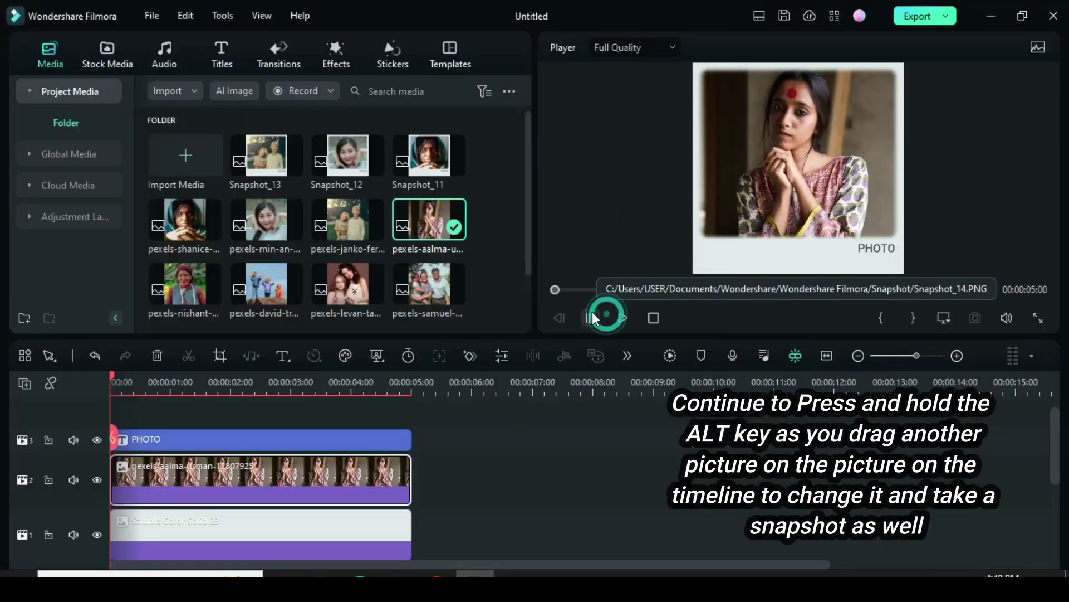
# Replace the framed picture with the woman in the red headscarf and grey vest and save a PNG snapshot
pyautogui.moveTo(281, 289); pyautogui.dragTo(263, 481)
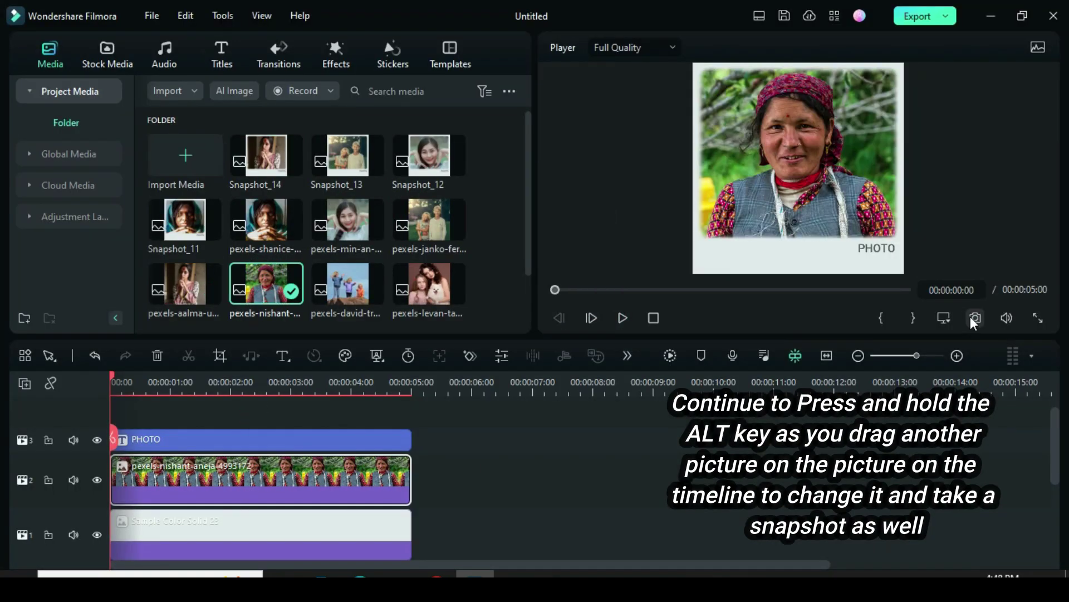
pyautogui.click(975, 317)
pyautogui.click(610, 322)
# Replace the framed picture with the photo of three people against the blue sky and save a PNG snapshot
pyautogui.moveTo(429, 284); pyautogui.dragTo(312, 479)
pyautogui.click(975, 318)
pyautogui.click(590, 314)
# Replace the framed picture with the woman and girl holding a white dog and save a PNG snapshot
pyautogui.moveTo(524, 221); pyautogui.dragTo(526, 273)
pyautogui.moveTo(275, 208); pyautogui.dragTo(300, 464)
pyautogui.click(975, 317)
pyautogui.click(609, 315)
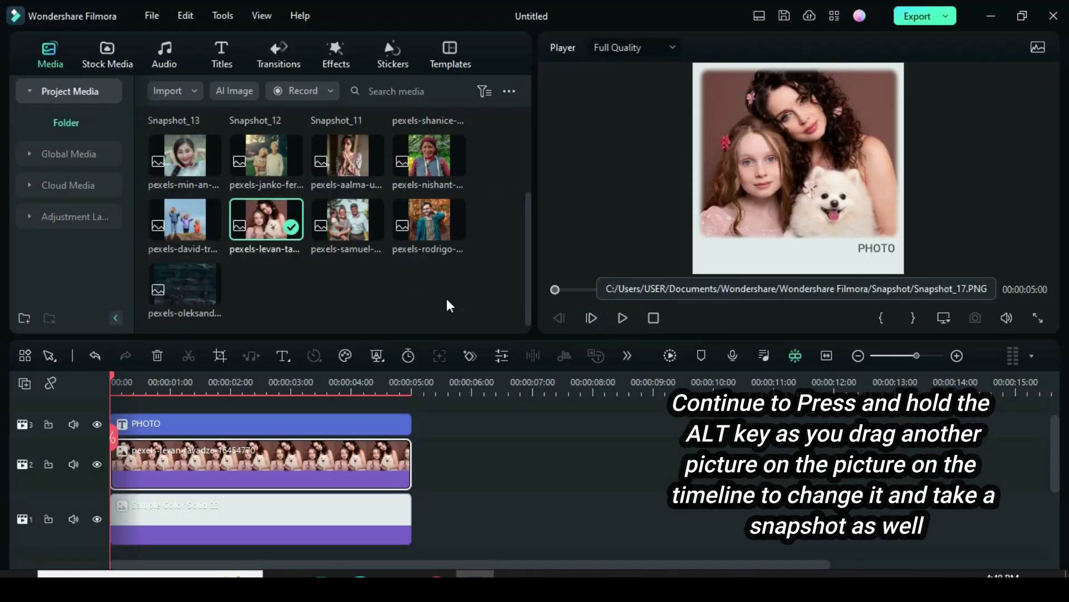
# Replace the framed picture with the family of three and save a PNG snapshot
pyautogui.moveTo(429, 223); pyautogui.dragTo(312, 459)
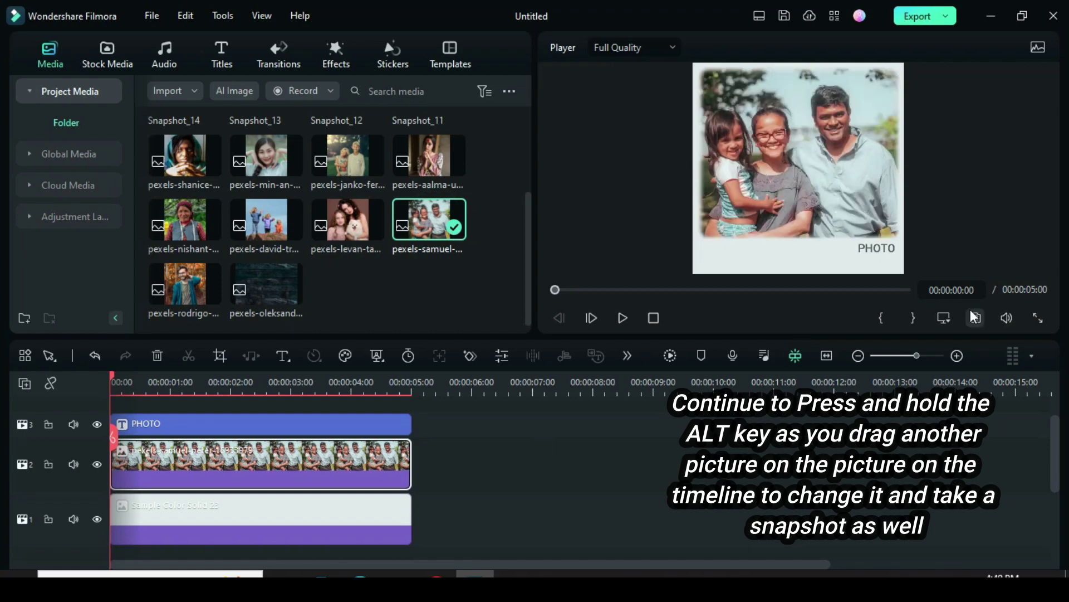
pyautogui.click(975, 318)
pyautogui.click(608, 318)
# Replace the framed picture with the bearded man in the teal cardigan and save a PNG snapshot
pyautogui.moveTo(265, 285); pyautogui.dragTo(289, 470)
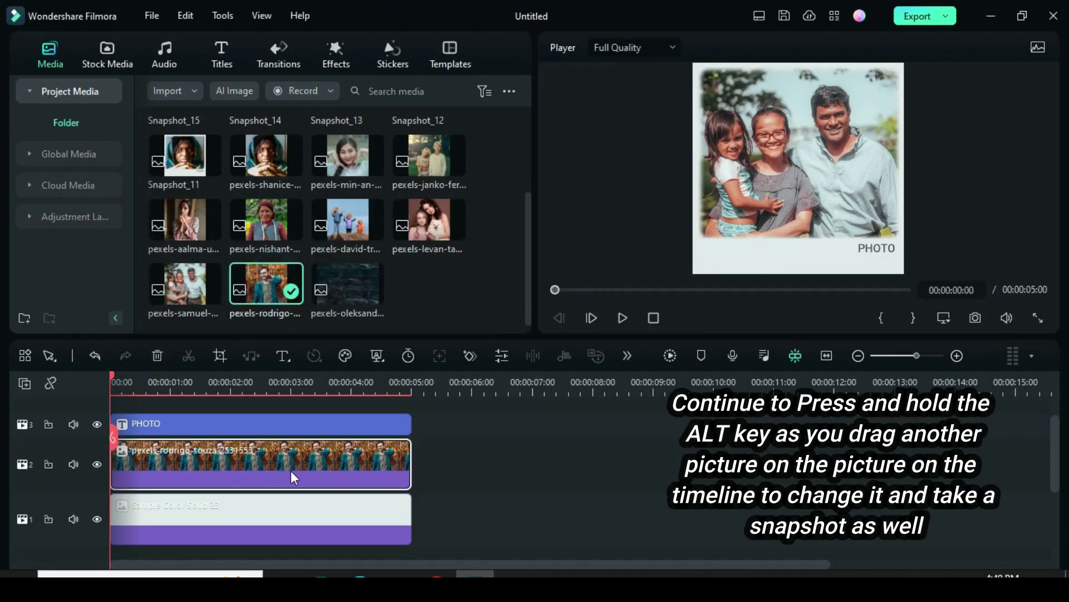
pyautogui.click(976, 318)
pyautogui.click(609, 319)
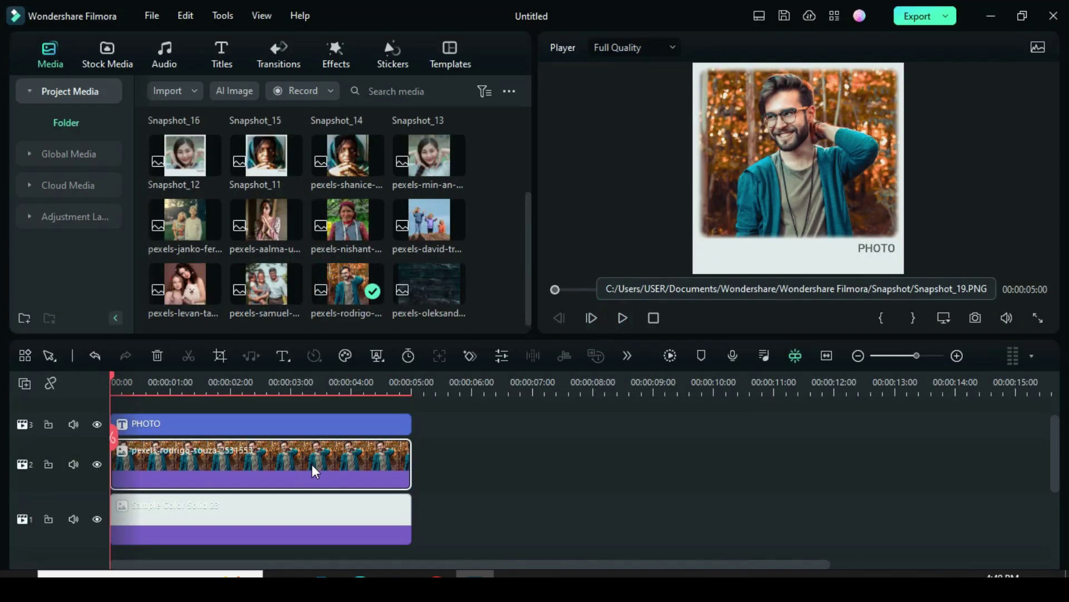
# Delete the title, photo and solid color clips from the timeline and remove the empty tracks
pyautogui.moveTo(527, 280); pyautogui.dragTo(532, 195)
pyautogui.scroll(-1, 373, 216)
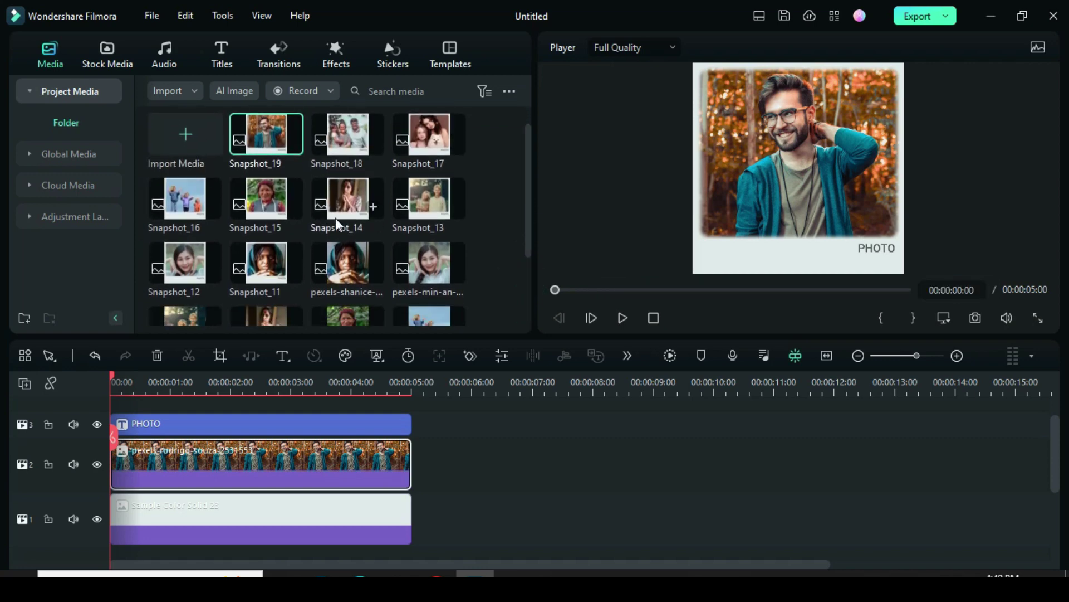
pyautogui.moveTo(438, 515); pyautogui.dragTo(300, 449)
pyautogui.press('Delete')
pyautogui.click(25, 383)
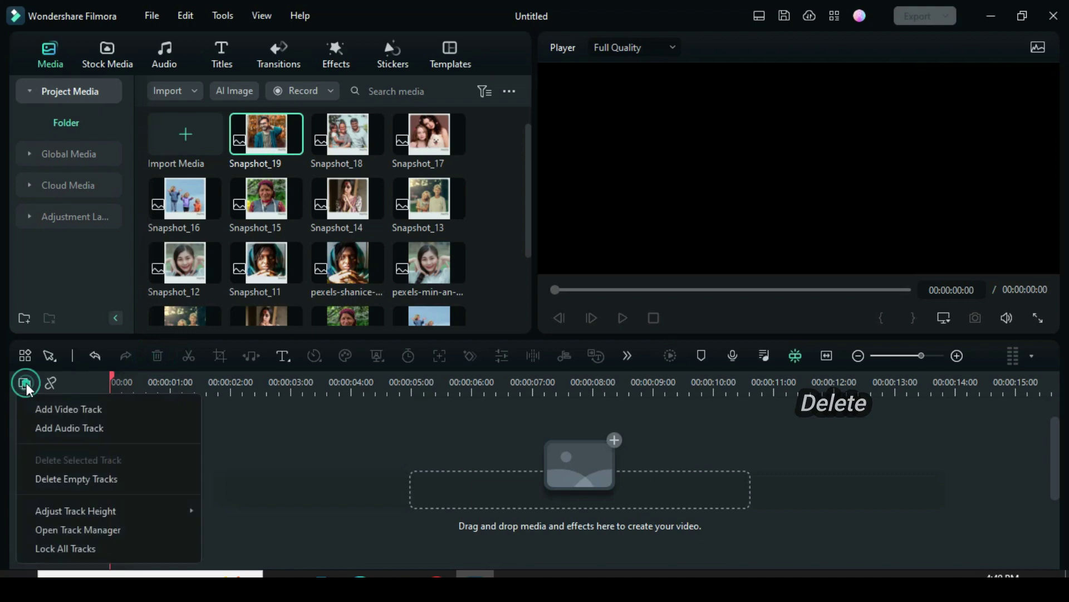
pyautogui.click(74, 477)
# Change the project's aspect ratio to 16:9 (Widescreen) at 1920x1080
pyautogui.click(150, 16)
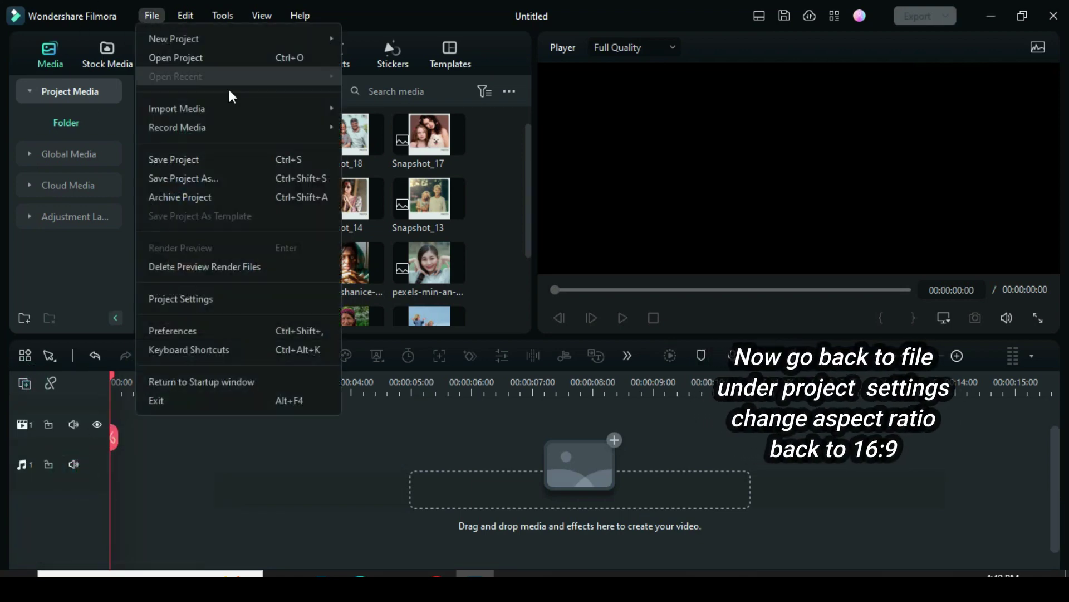
pyautogui.click(186, 299)
pyautogui.click(567, 171)
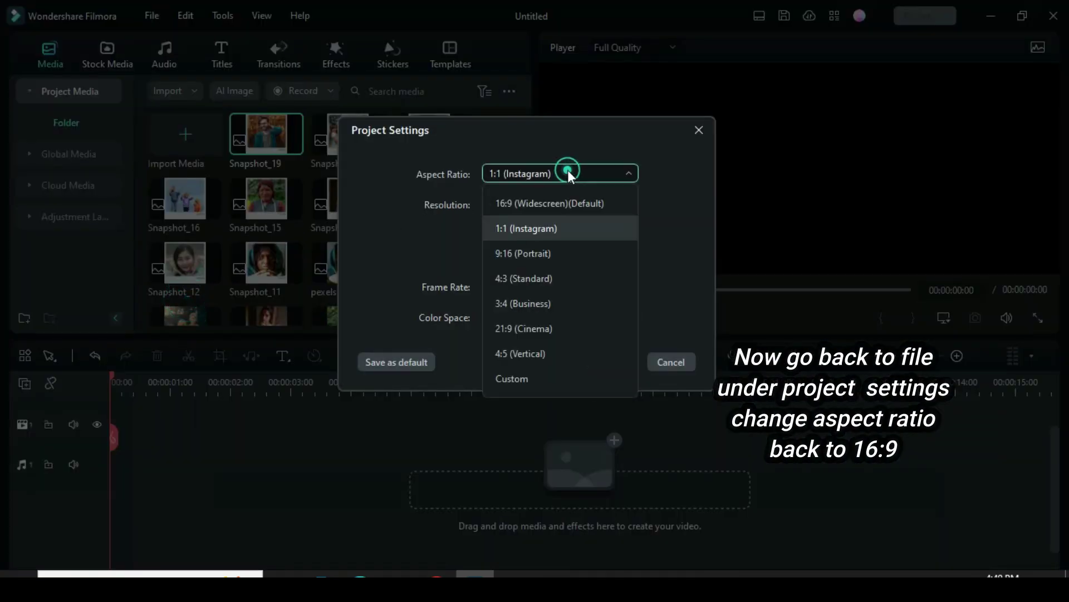
pyautogui.click(554, 203)
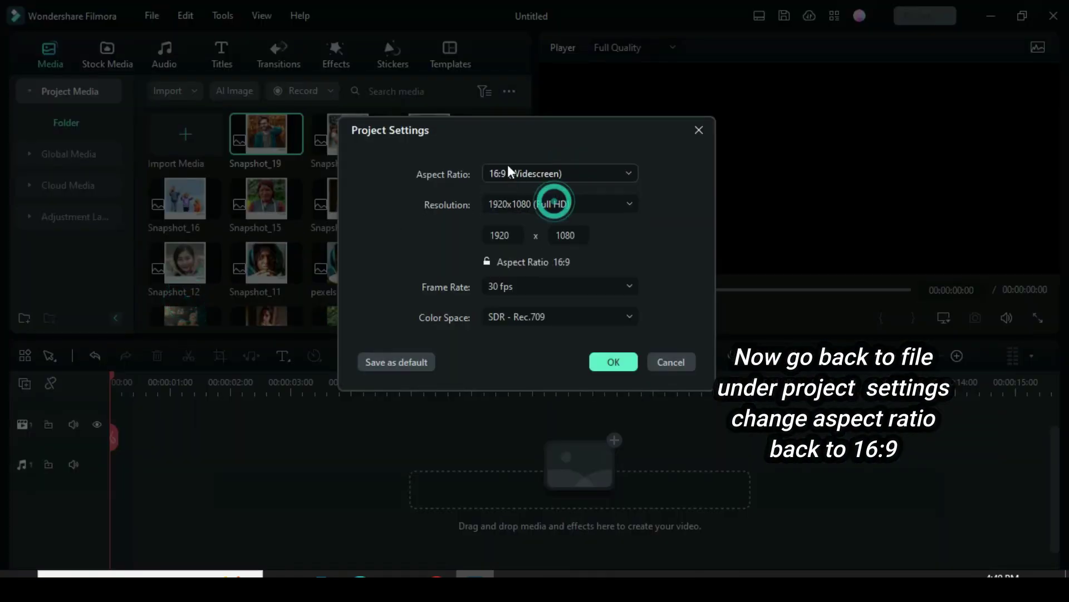
pyautogui.click(607, 363)
# Place the dark wood background image at the start of the first video track and increase the track height
pyautogui.scroll(-3, 518, 178)
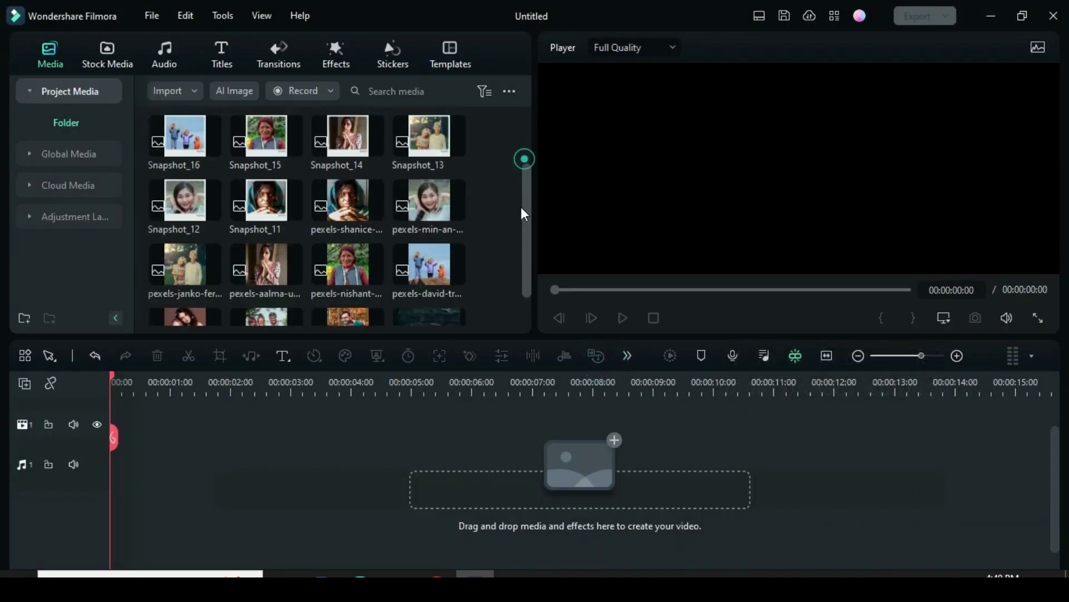
pyautogui.moveTo(441, 287); pyautogui.dragTo(154, 440)
pyautogui.click(25, 383)
pyautogui.moveTo(87, 504)
pyautogui.click(249, 523)
pyautogui.click(268, 430)
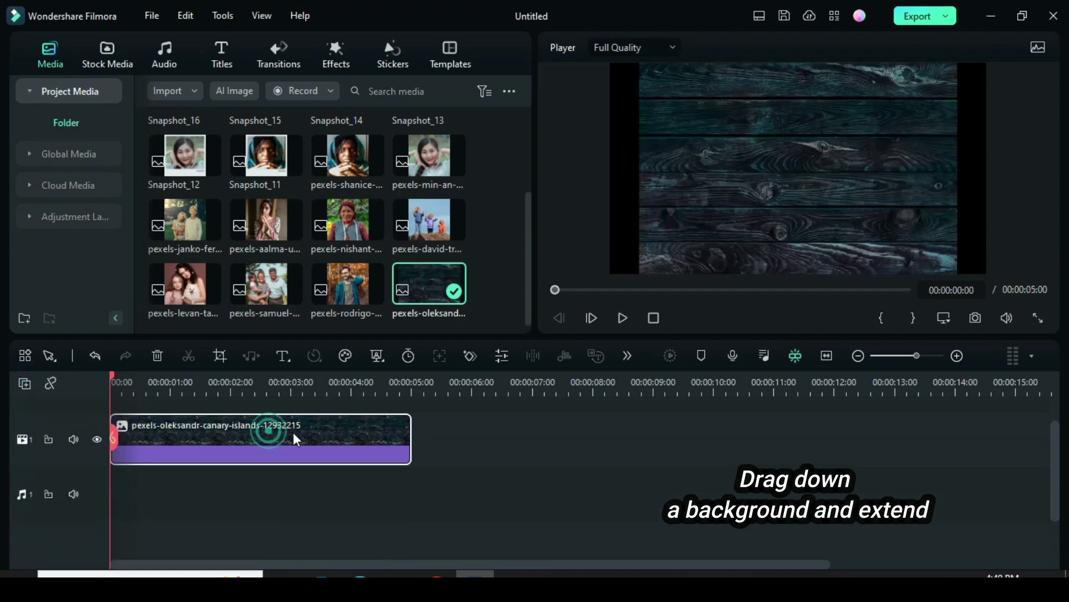
# Crop the wood background to fit the frame and extend its clip to about 24 seconds
pyautogui.rightClick(249, 431)
pyautogui.click(287, 296)
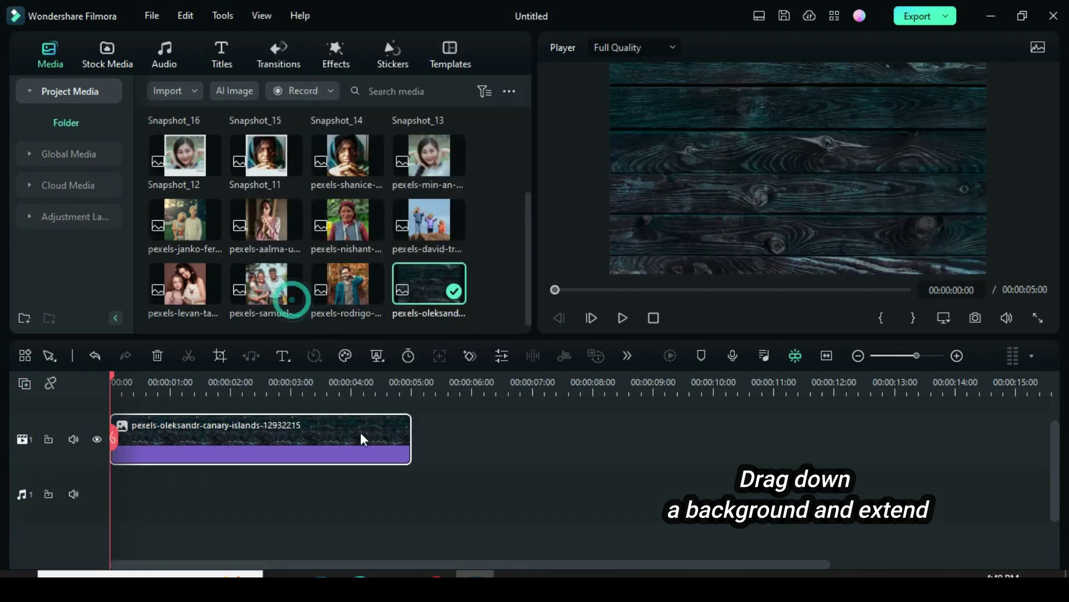
pyautogui.scroll(-2, 378, 390)
pyautogui.moveTo(293, 433); pyautogui.dragTo(977, 427)
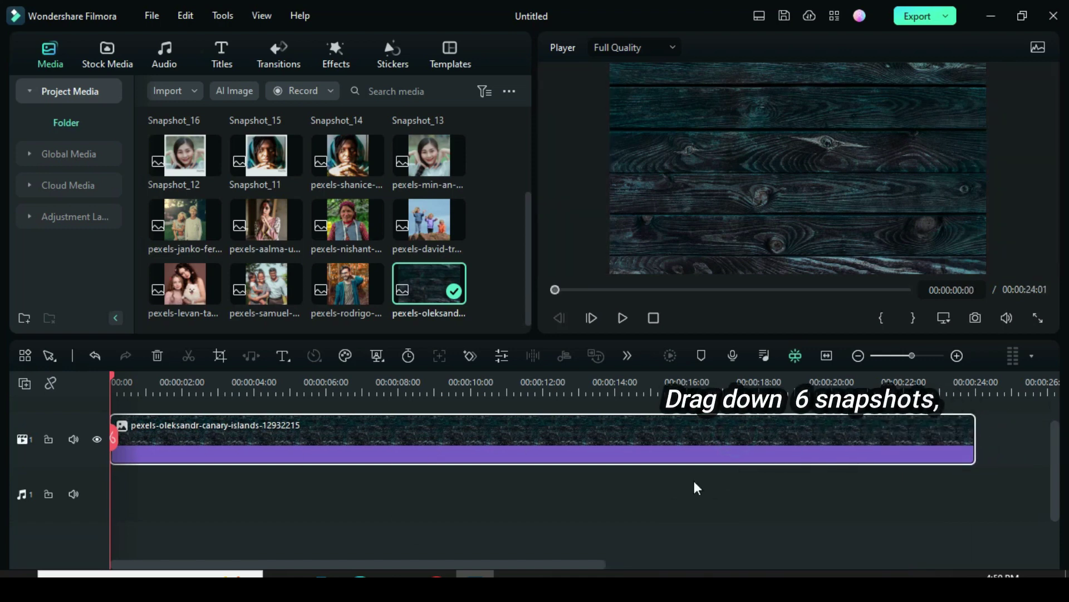
# Stack Snapshot_19, 18, 17, 16, 15 and 14 in that order on separate tracks above the background, all starting at zero
pyautogui.scroll(1, 514, 478)
pyautogui.moveTo(528, 239); pyautogui.dragTo(512, 112)
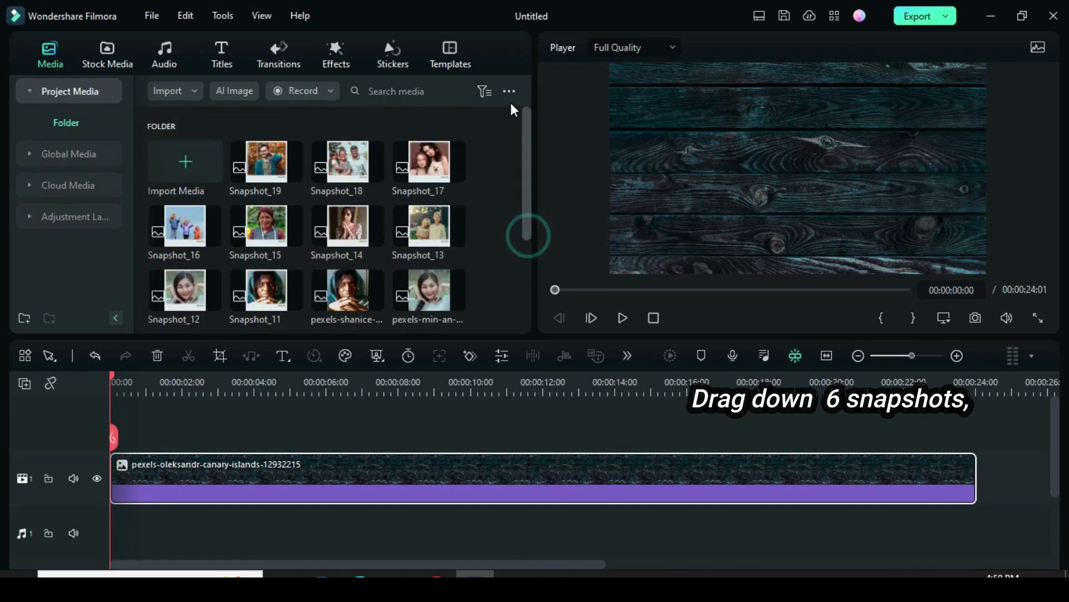
pyautogui.moveTo(269, 151); pyautogui.dragTo(181, 417)
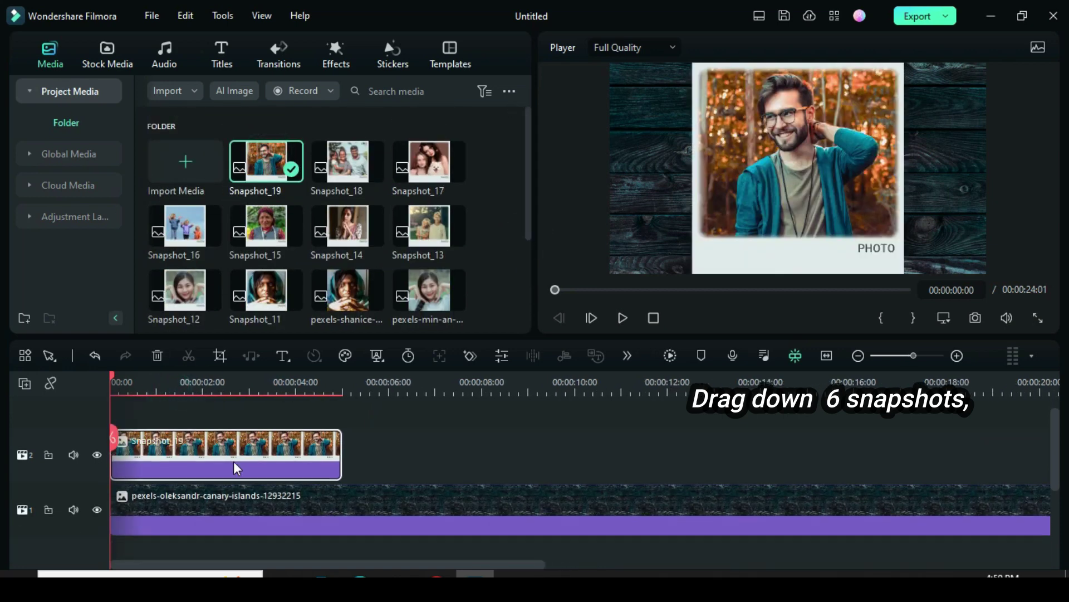
pyautogui.moveTo(343, 153); pyautogui.dragTo(145, 422)
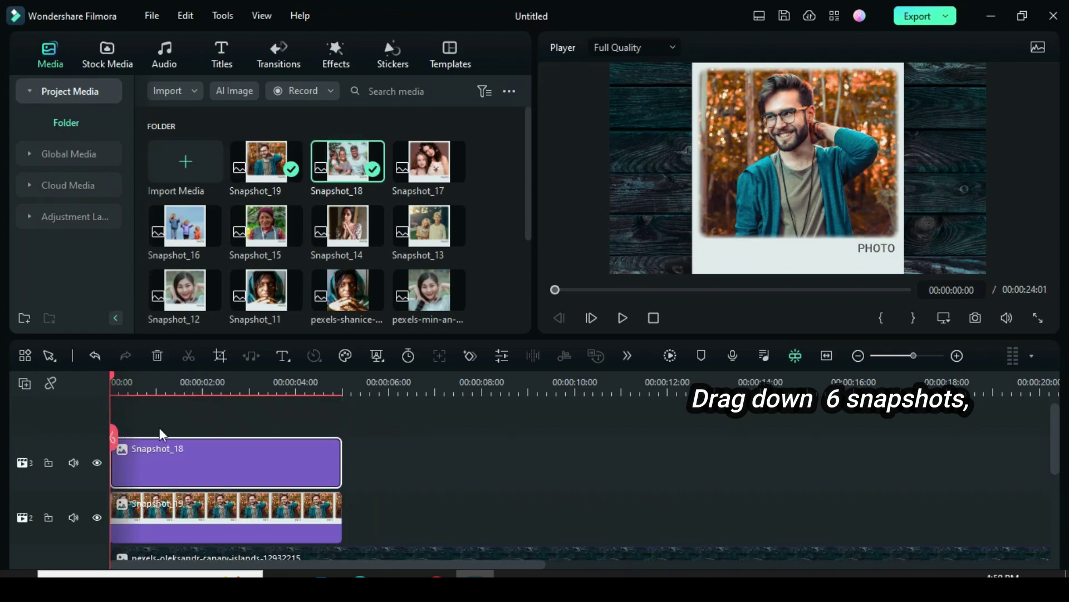
pyautogui.moveTo(430, 157); pyautogui.dragTo(172, 433)
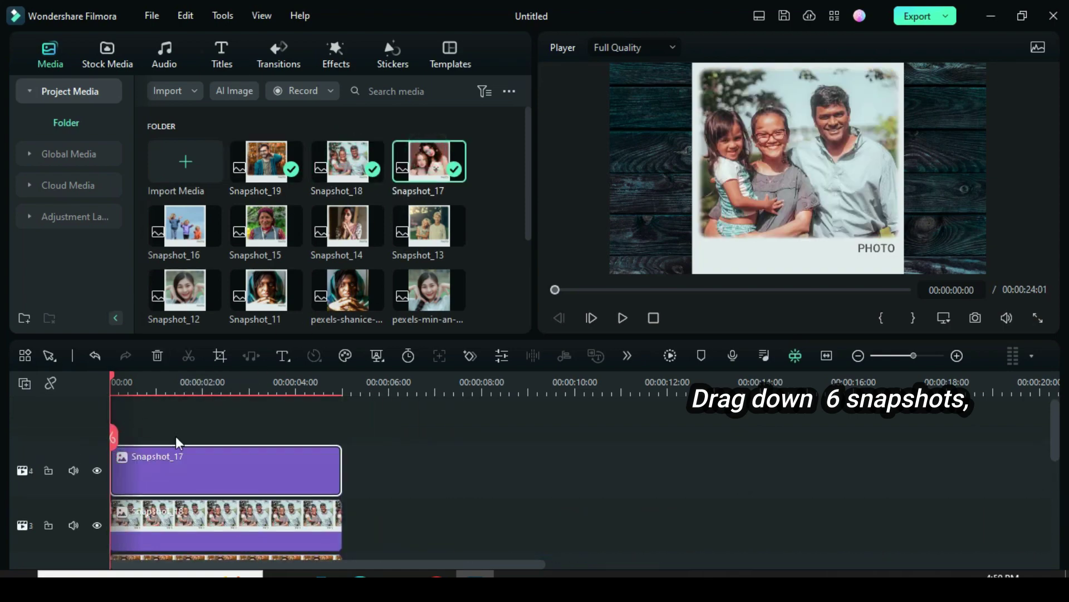
pyautogui.moveTo(186, 228); pyautogui.dragTo(129, 440)
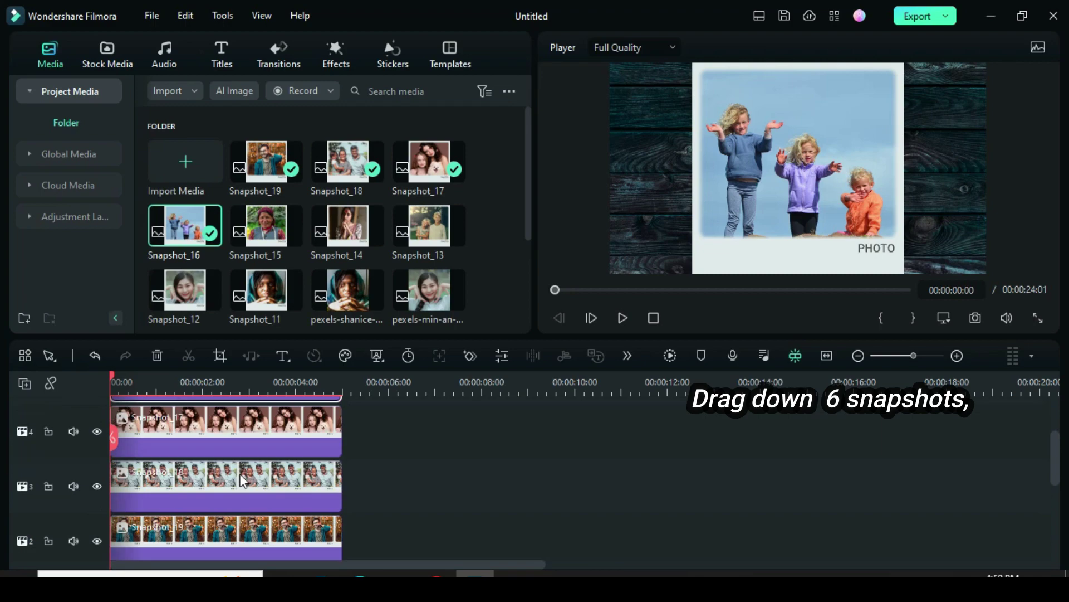
pyautogui.moveTo(266, 225); pyautogui.dragTo(127, 433)
pyautogui.moveTo(354, 223); pyautogui.dragTo(128, 434)
# Split all six snapshot clips at 3 seconds and delete the parts after the cut
pyautogui.scroll(-3, 267, 457)
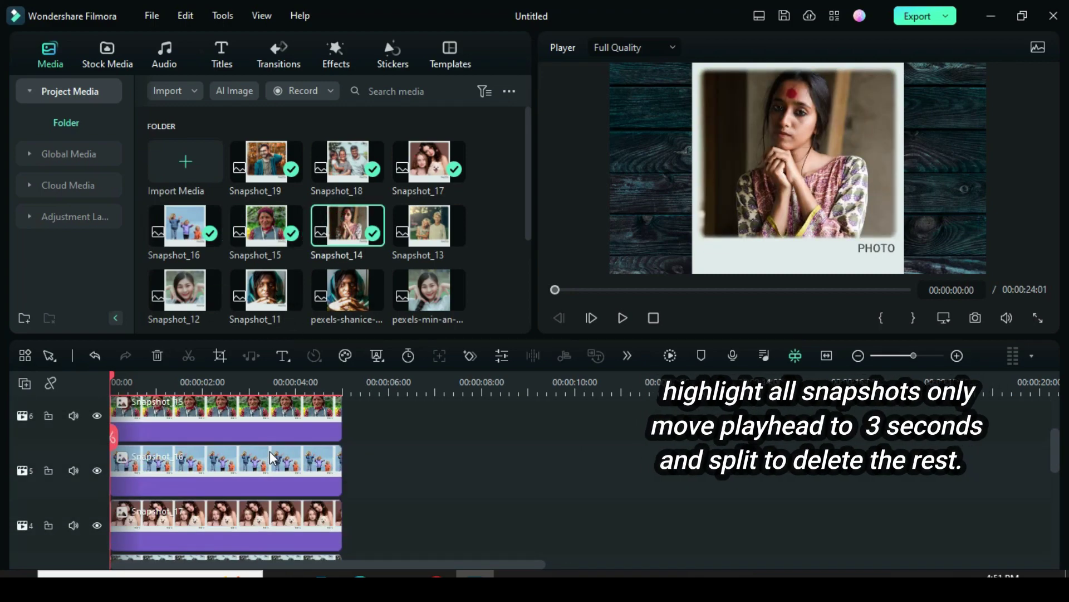
pyautogui.scroll(2, 283, 452)
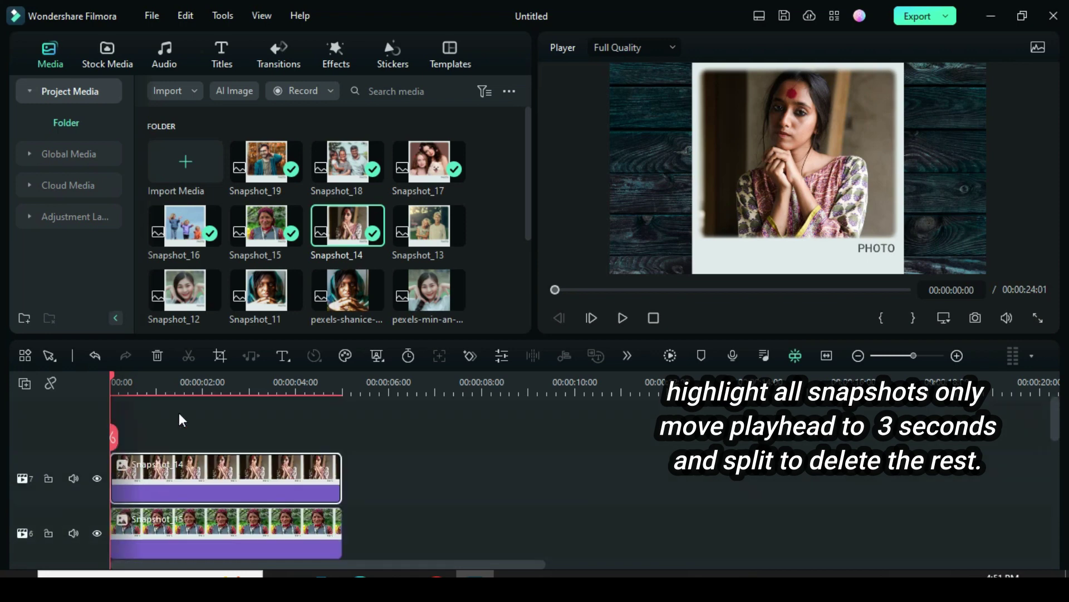
pyautogui.moveTo(218, 393); pyautogui.dragTo(249, 393)
pyautogui.moveTo(386, 419); pyautogui.dragTo(254, 427)
pyautogui.scroll(-3, 325, 460)
pyautogui.scroll(-1, 314, 457)
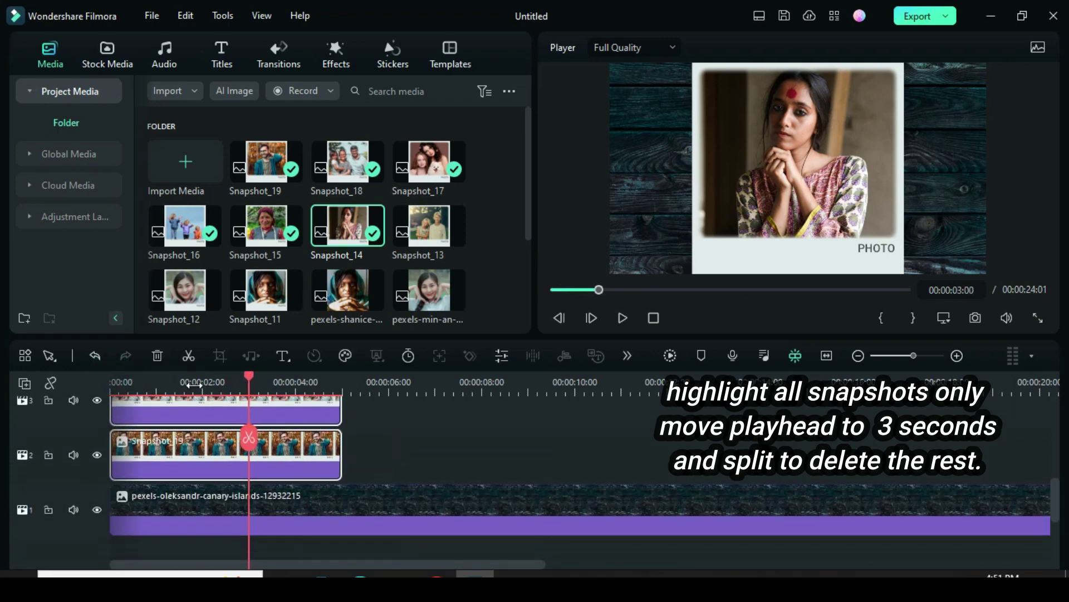
pyautogui.click(185, 356)
pyautogui.click(158, 355)
# Scale the topmost clip, Snapshot_14, down to 80%
pyautogui.moveTo(249, 376); pyautogui.dragTo(227, 387)
pyautogui.scroll(5, 279, 442)
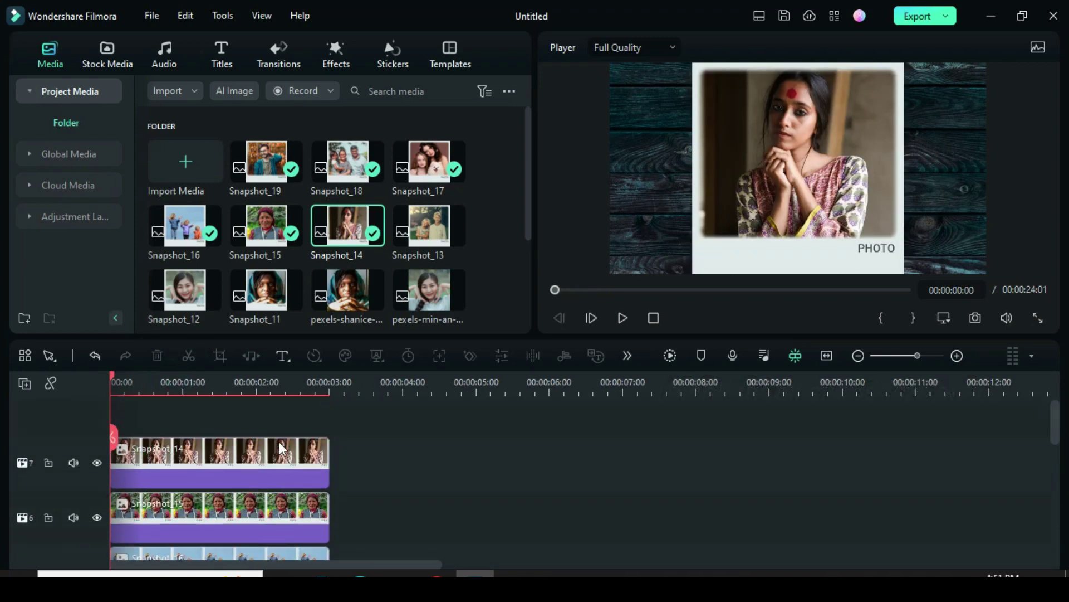
pyautogui.click(238, 445)
pyautogui.doubleClick(228, 449)
pyautogui.click(39, 79)
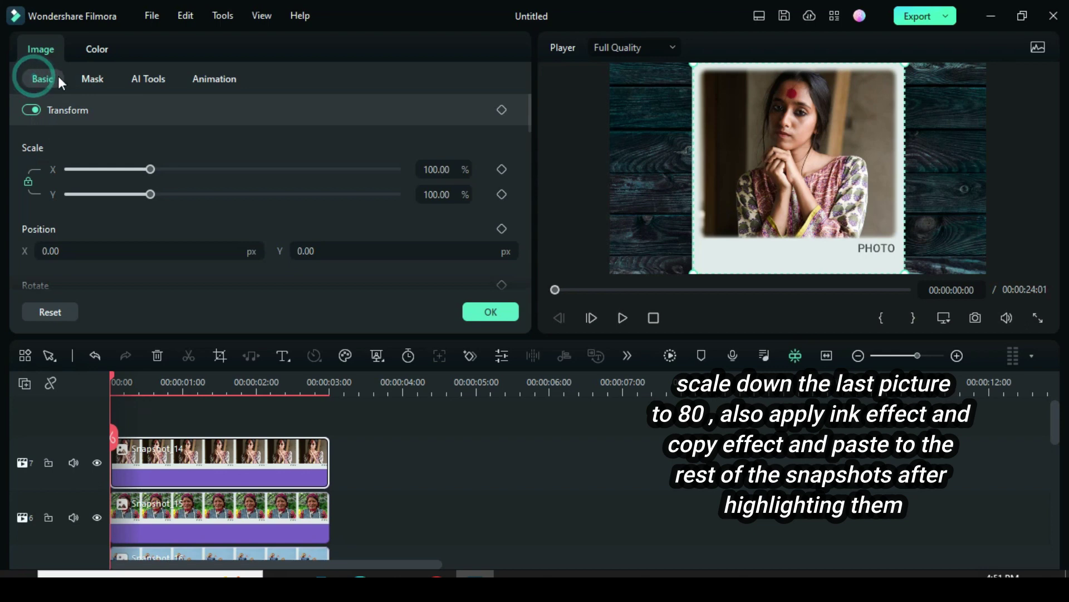
pyautogui.moveTo(454, 169); pyautogui.dragTo(405, 168)
pyautogui.write('80')
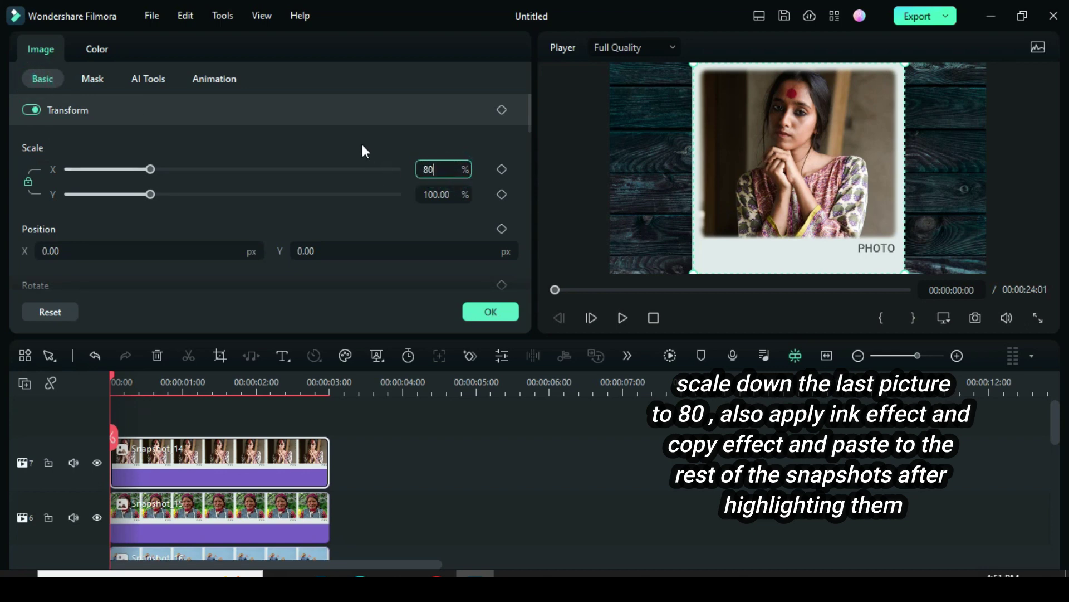
pyautogui.click(362, 145)
pyautogui.click(490, 312)
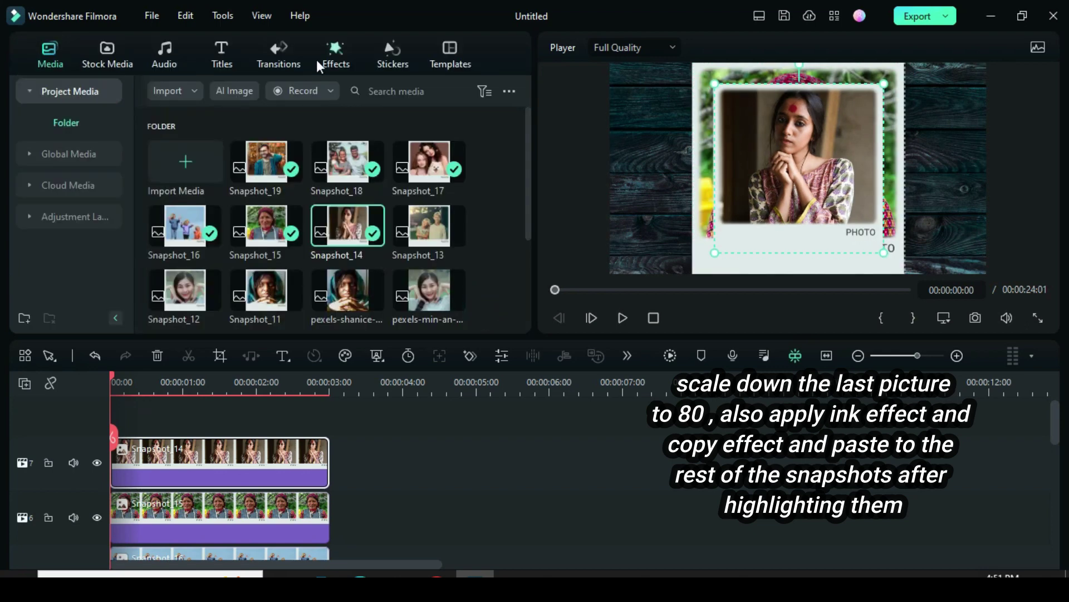
# Find the Ink Well effect and apply it to the Snapshot_14 clip
pyautogui.click(335, 56)
pyautogui.click(272, 91)
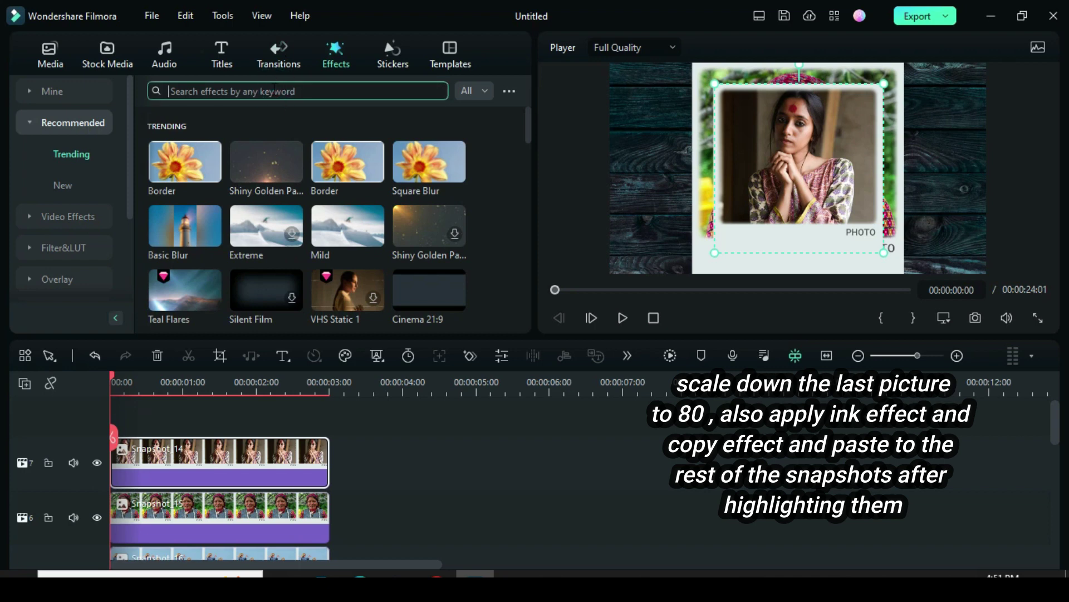
pyautogui.write('INk')
pyautogui.press('Return')
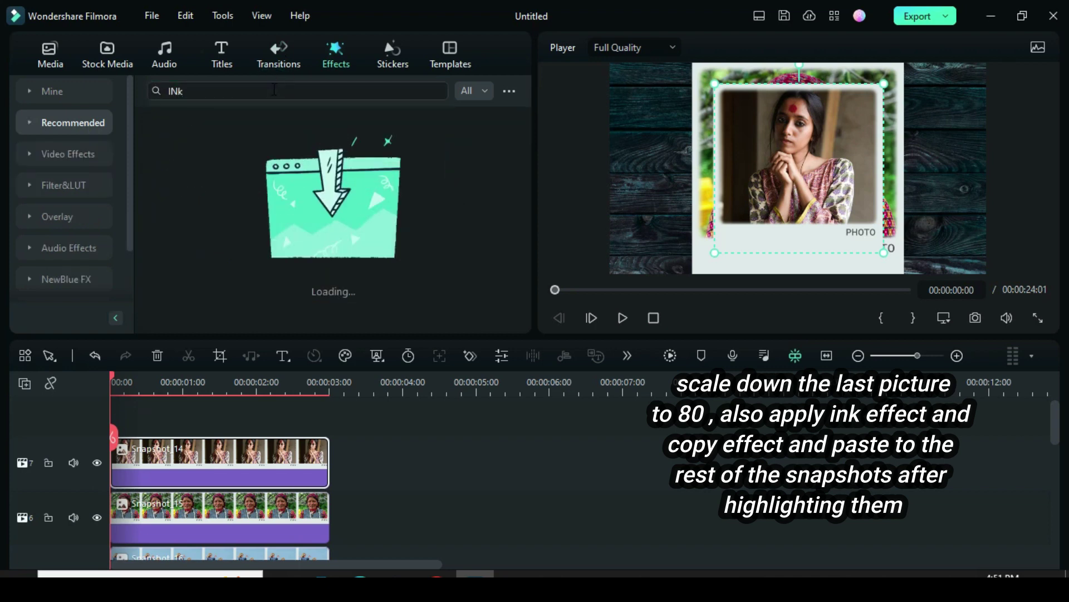
pyautogui.moveTo(191, 131)
pyautogui.mouseDown()
pyautogui.moveTo(204, 446)
pyautogui.moveTo(223, 445)
pyautogui.mouseUp()
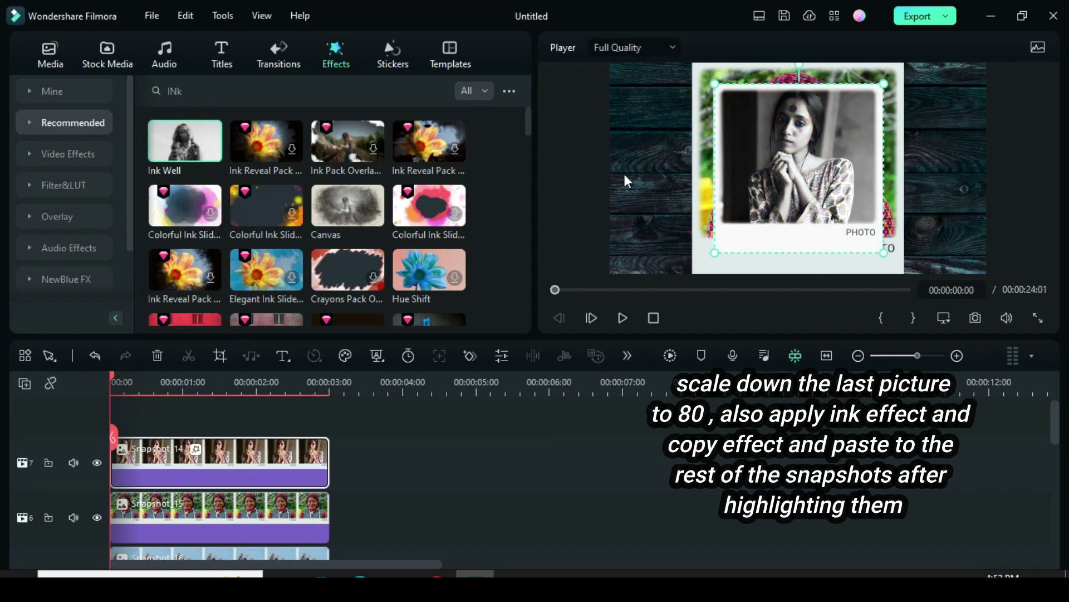
# Copy the effects of Snapshot_14 and paste them onto the other five snapshot clips
pyautogui.rightClick(291, 449)
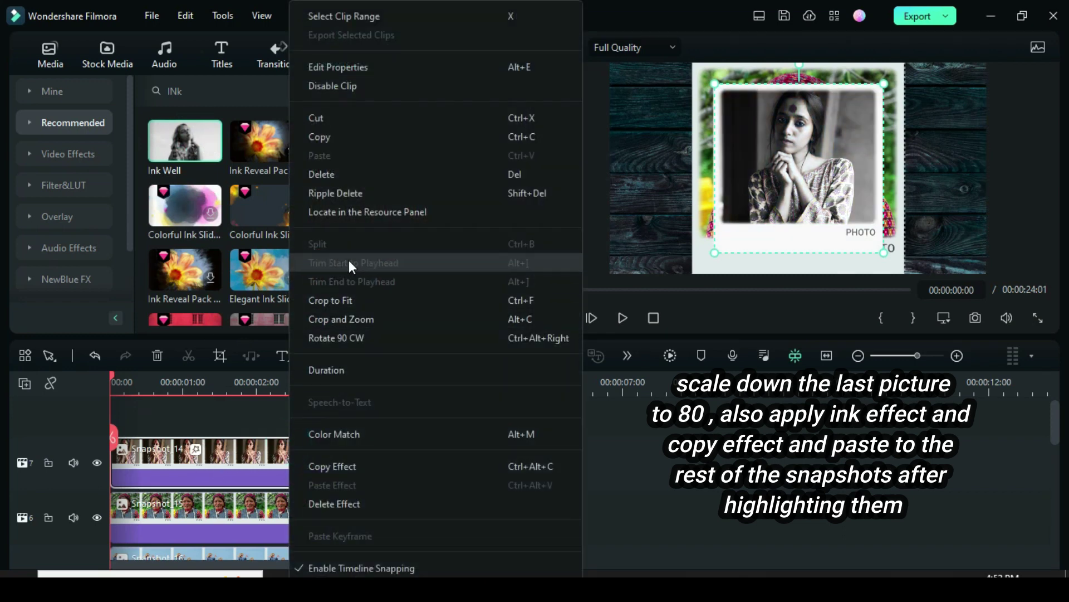
pyautogui.click(337, 462)
pyautogui.moveTo(370, 459); pyautogui.dragTo(279, 458)
pyautogui.rightClick(278, 458)
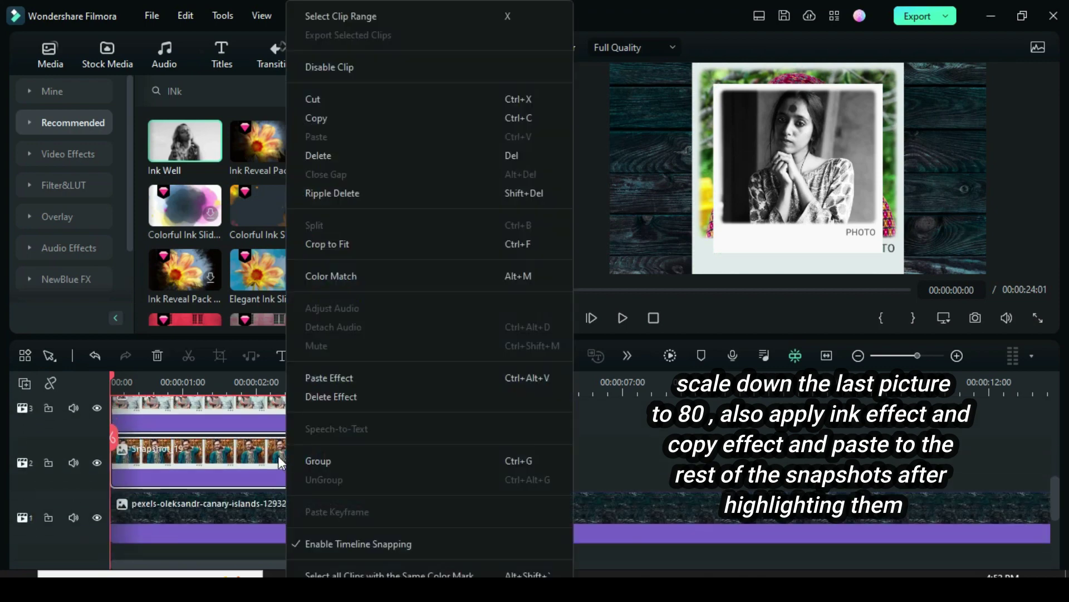
pyautogui.click(335, 375)
# Hide video tracks 7 through 3 so that only Snapshot_19 is shown over the background
pyautogui.scroll(4, 276, 445)
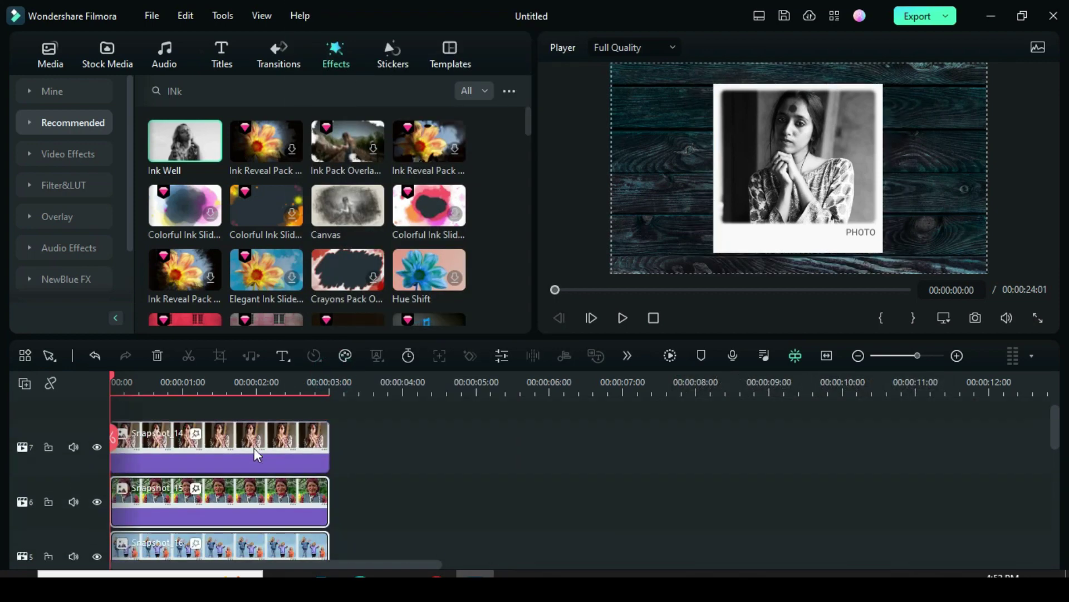
pyautogui.click(97, 447)
pyautogui.click(97, 502)
pyautogui.scroll(-4, 126, 498)
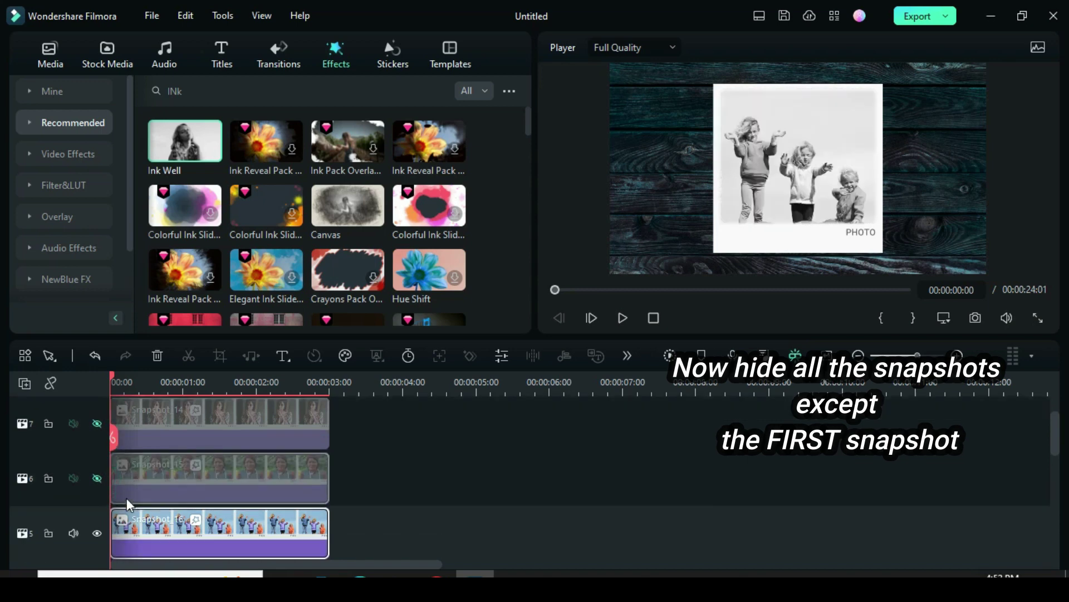
pyautogui.click(97, 463)
pyautogui.click(96, 517)
pyautogui.scroll(-2, 125, 503)
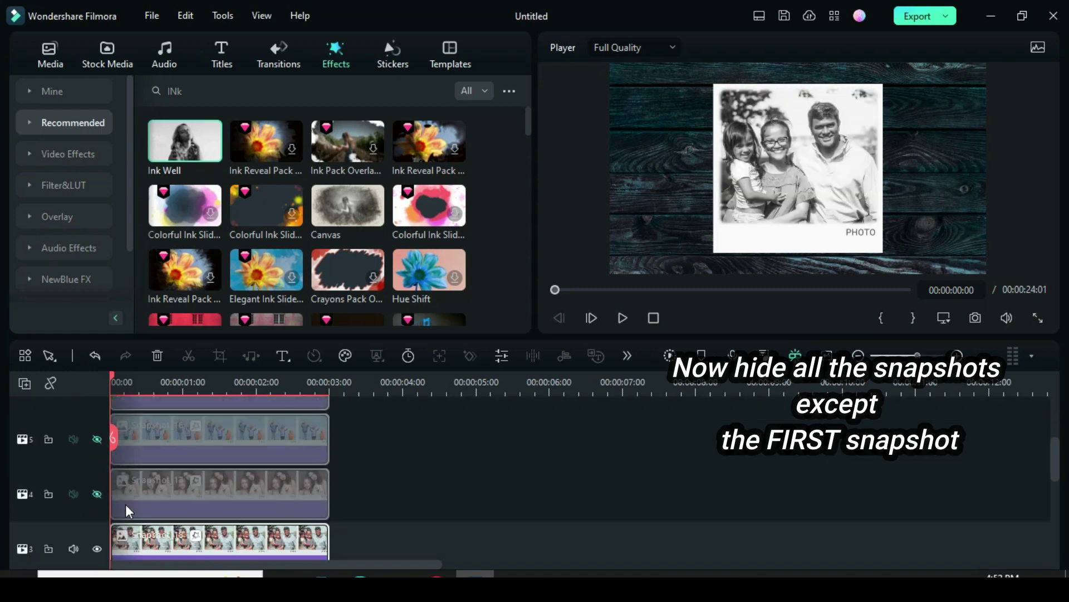
pyautogui.click(97, 502)
pyautogui.scroll(-2, 144, 495)
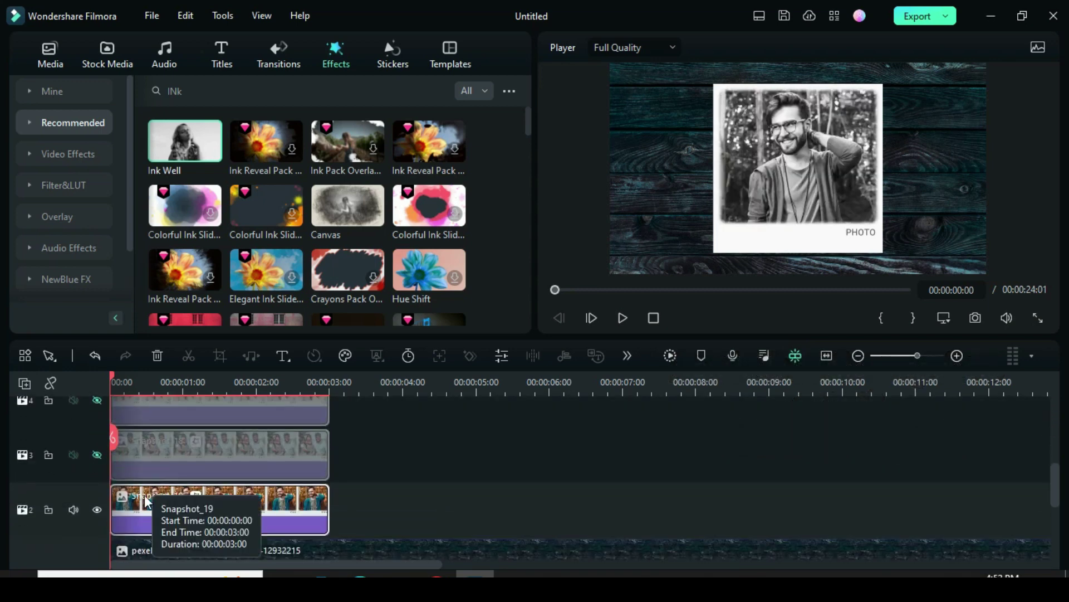
# Set the player's preview zoom level to 10% with Snapshot_19 selected
pyautogui.click(199, 504)
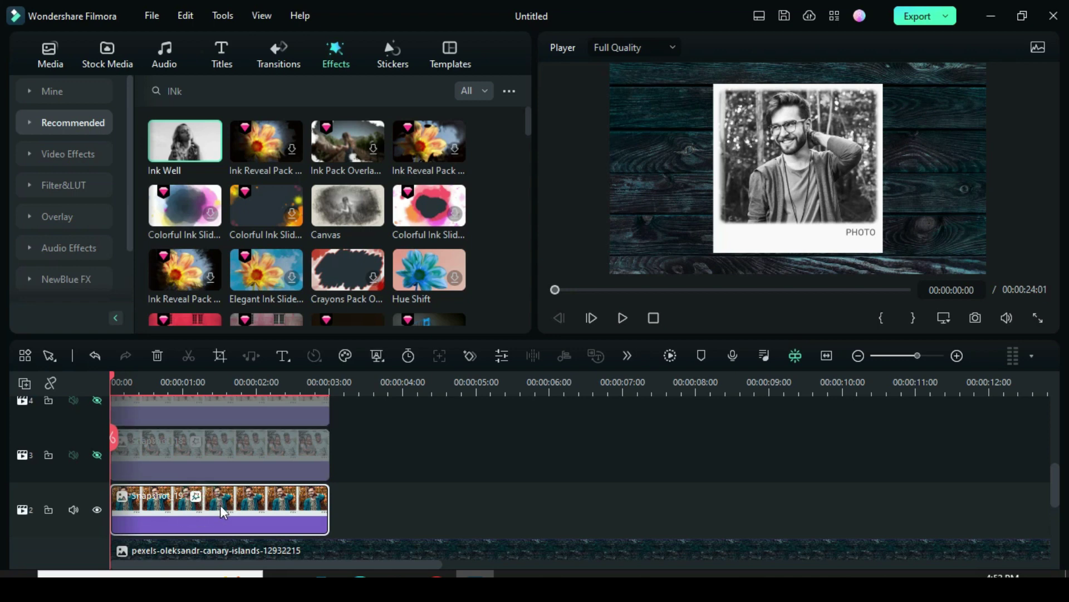
pyautogui.rightClick(699, 316)
pyautogui.moveTo(737, 417)
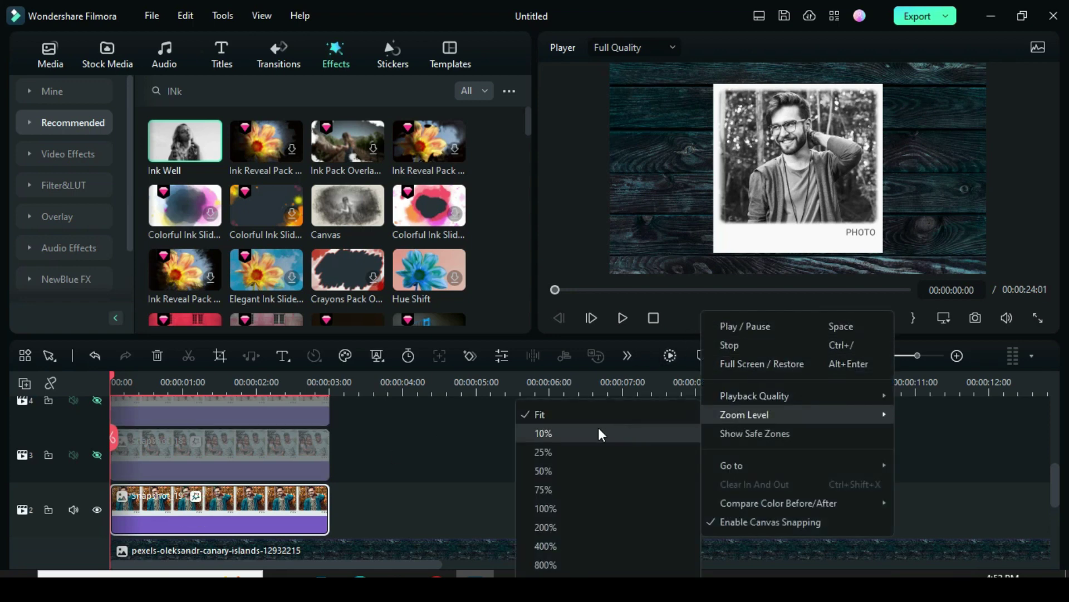
pyautogui.click(598, 427)
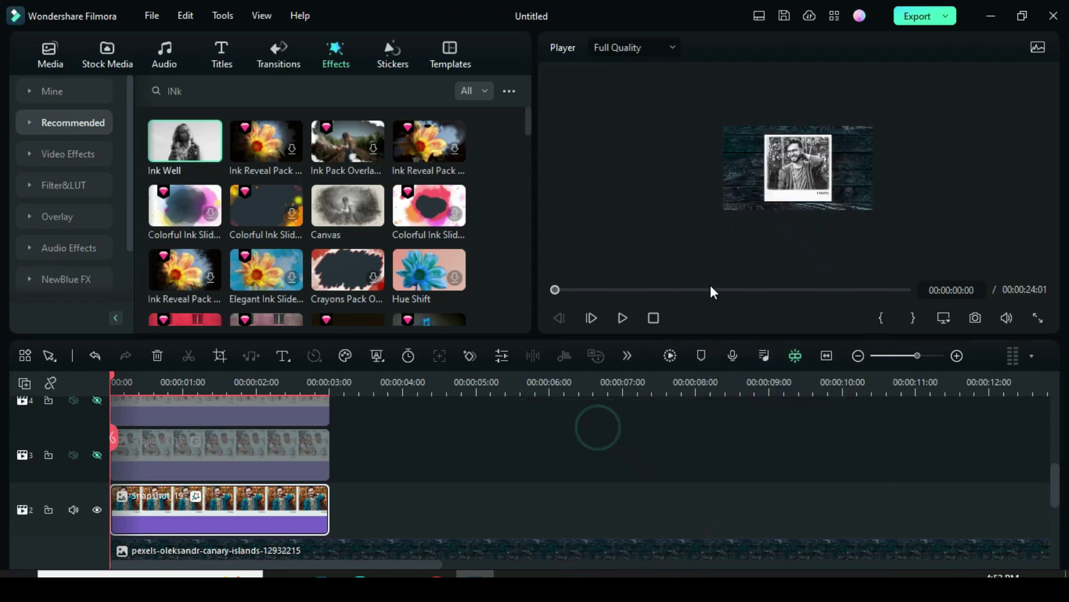
# Add scale, position and rotation keyframes at the start of the Snapshot_19 clip
pyautogui.doubleClick(209, 509)
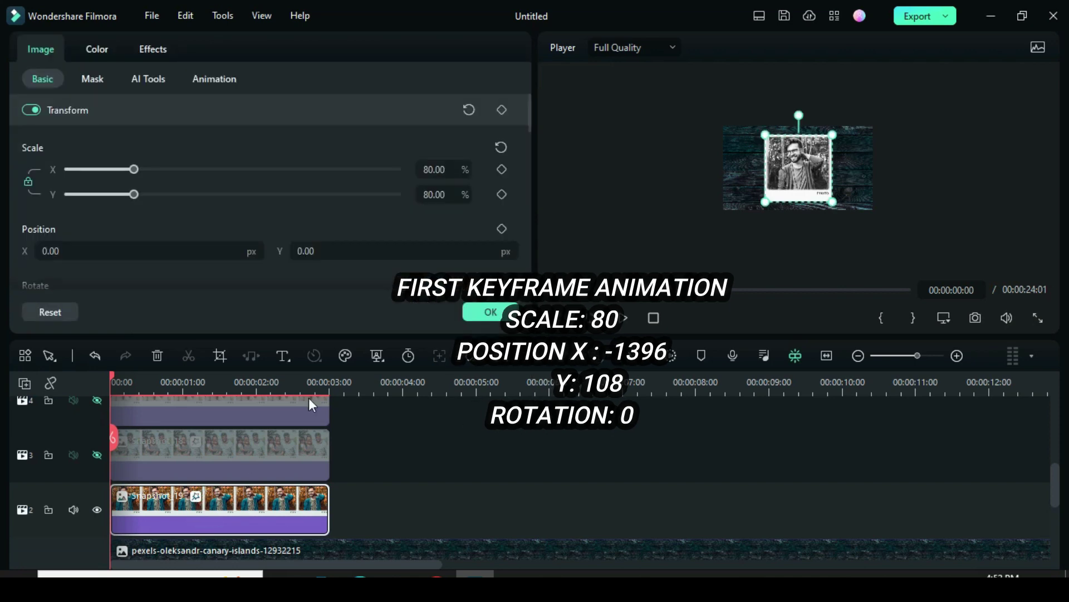
pyautogui.click(501, 170)
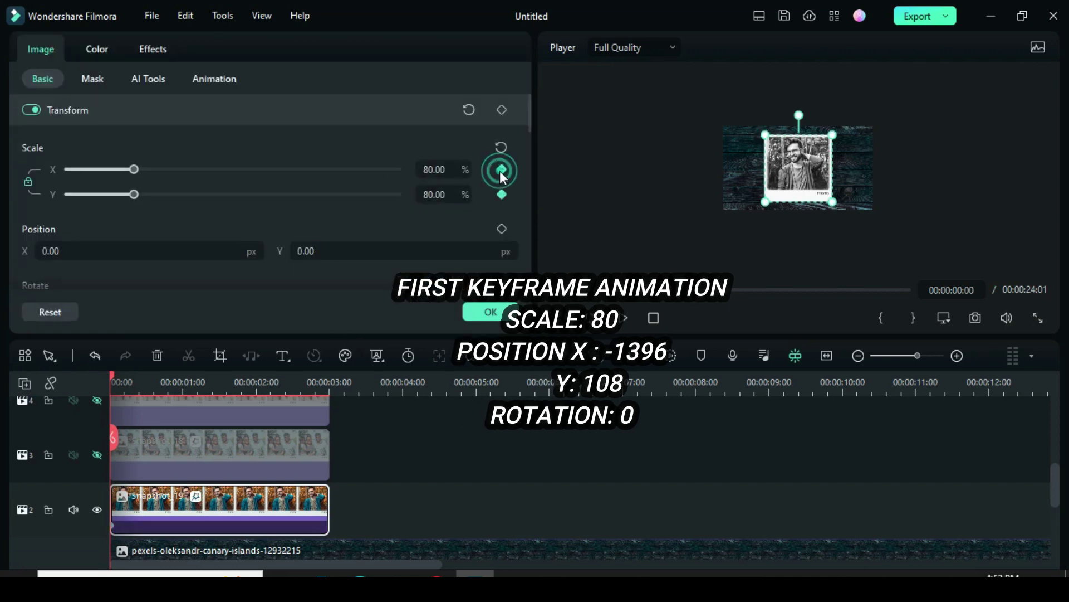
pyautogui.moveTo(530, 126); pyautogui.dragTo(507, 205)
pyautogui.click(504, 223)
# Set Snapshot_19's position at its first keyframe to X -1396 and Y 108
pyautogui.moveTo(530, 139); pyautogui.dragTo(531, 134)
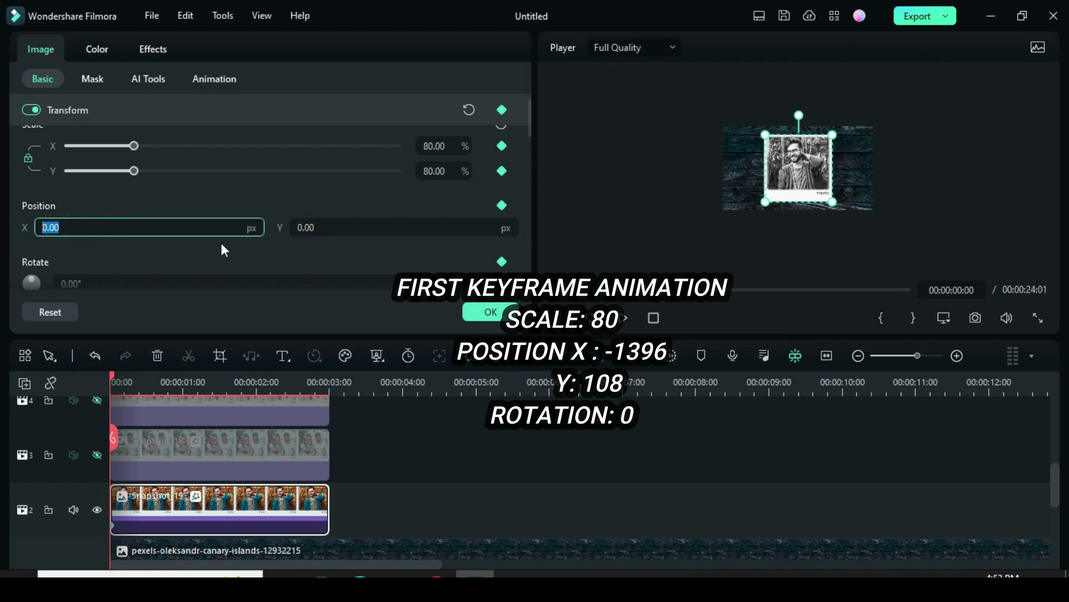
pyautogui.write('-1396')
pyautogui.press('Return')
pyautogui.write('108')
pyautogui.press('Return')
pyautogui.moveTo(128, 382); pyautogui.dragTo(268, 379)
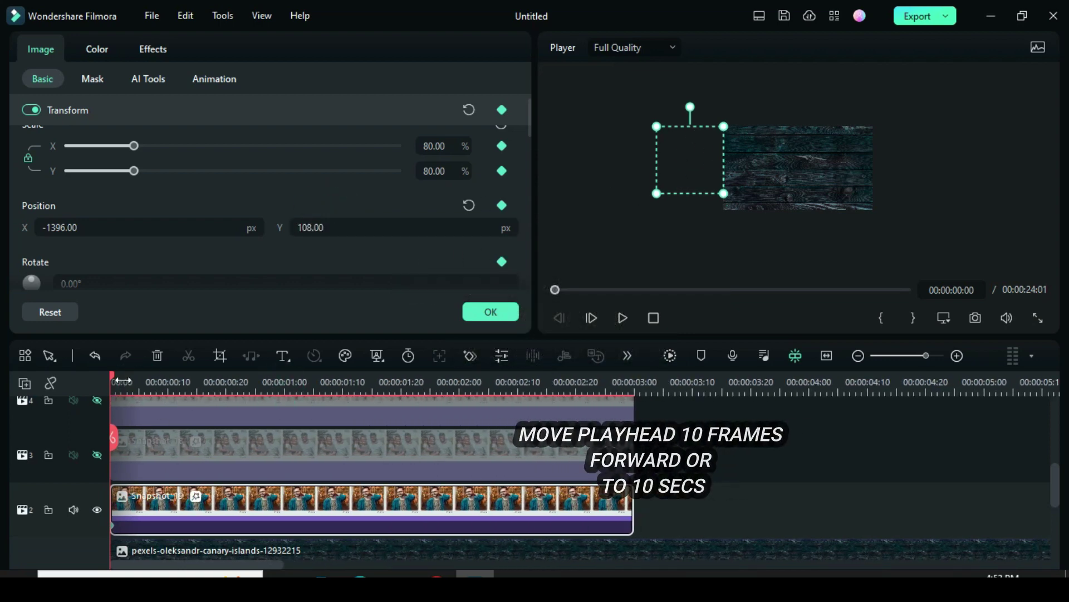
# Add transform keyframes to Snapshot_19 at frame 10 and set its position there to X -602 and Y 162
pyautogui.click(167, 383)
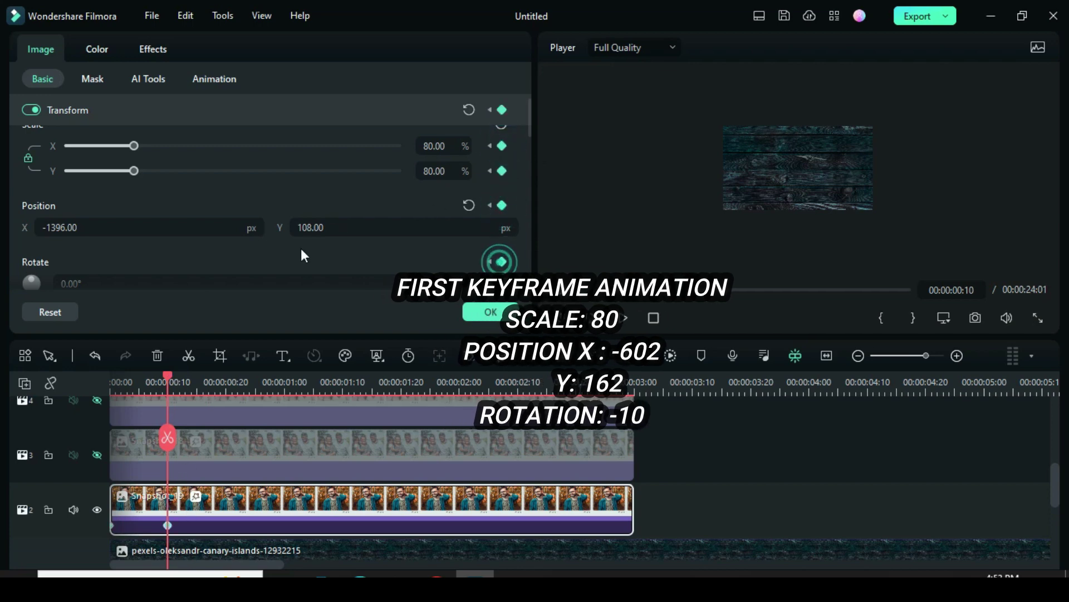
pyautogui.write('-602')
pyautogui.press('Return')
pyautogui.click(312, 227)
pyautogui.write('162')
pyautogui.press('Return')
# Set Snapshot_19's rotation to -10° at its frame 10 keyframe
pyautogui.scroll(-1, 246, 247)
pyautogui.moveTo(91, 236); pyautogui.dragTo(58, 233)
pyautogui.tripleClick(91, 235)
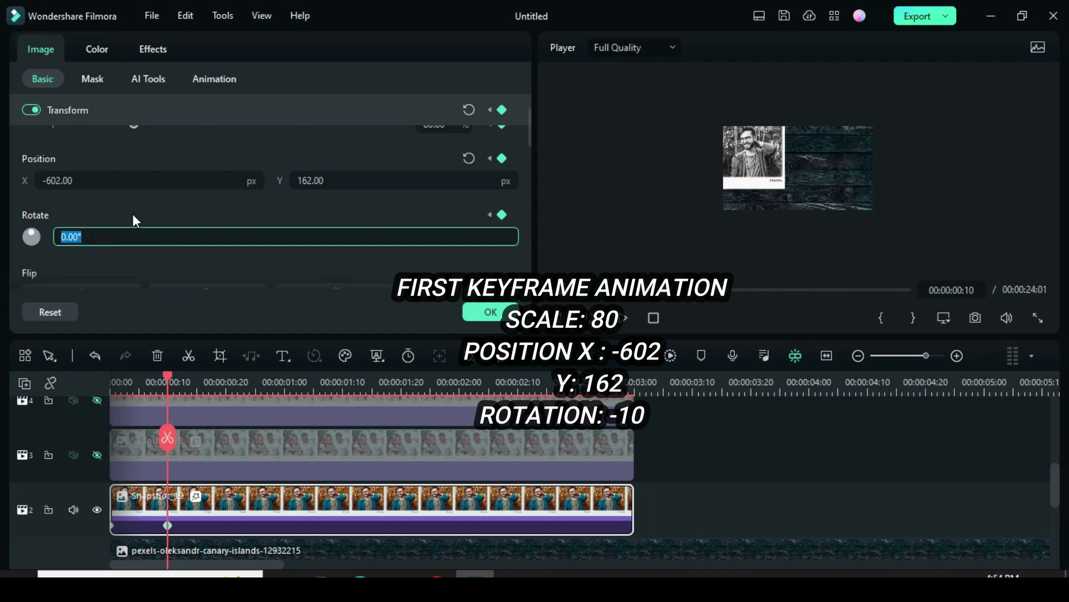
pyautogui.write('-10')
pyautogui.press('Return')
pyautogui.click(130, 208)
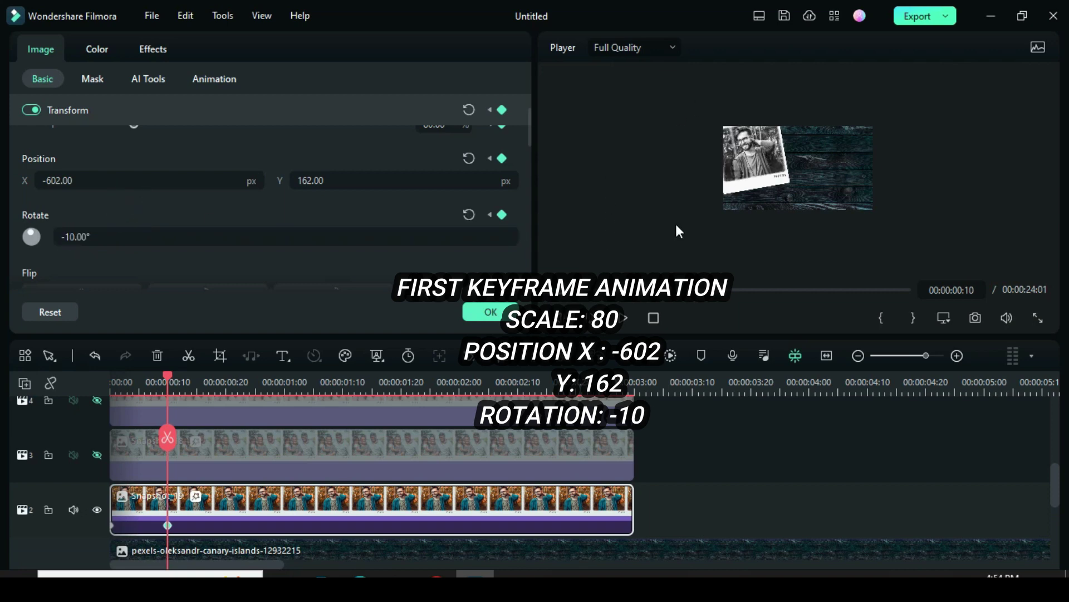
# Render the timeline preview and play Snapshot_19's entrance animation from the start
pyautogui.moveTo(168, 379); pyautogui.dragTo(95, 375)
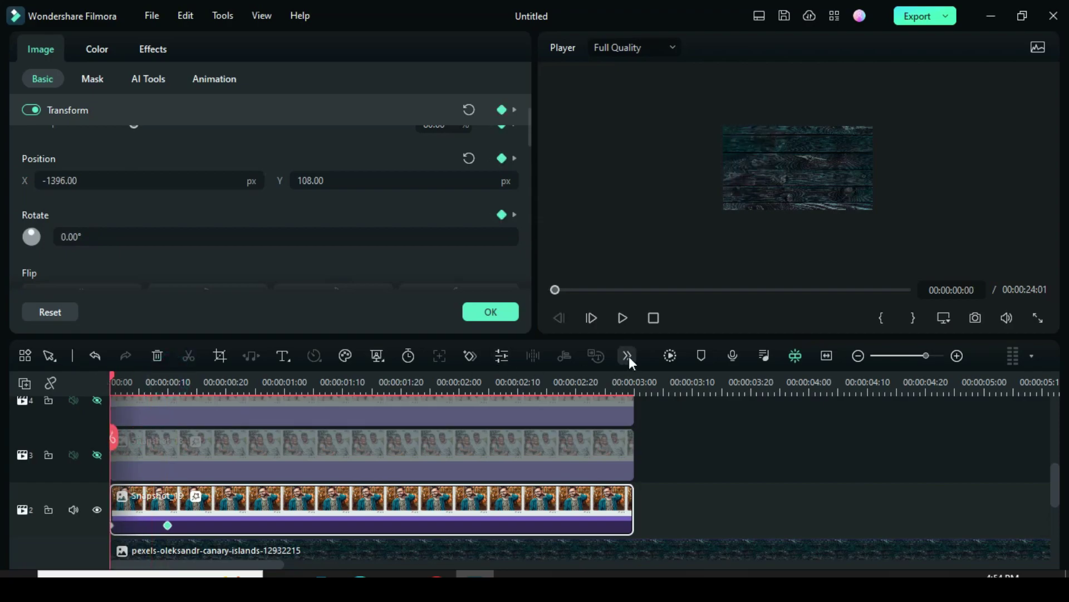
pyautogui.click(667, 354)
pyautogui.click(623, 318)
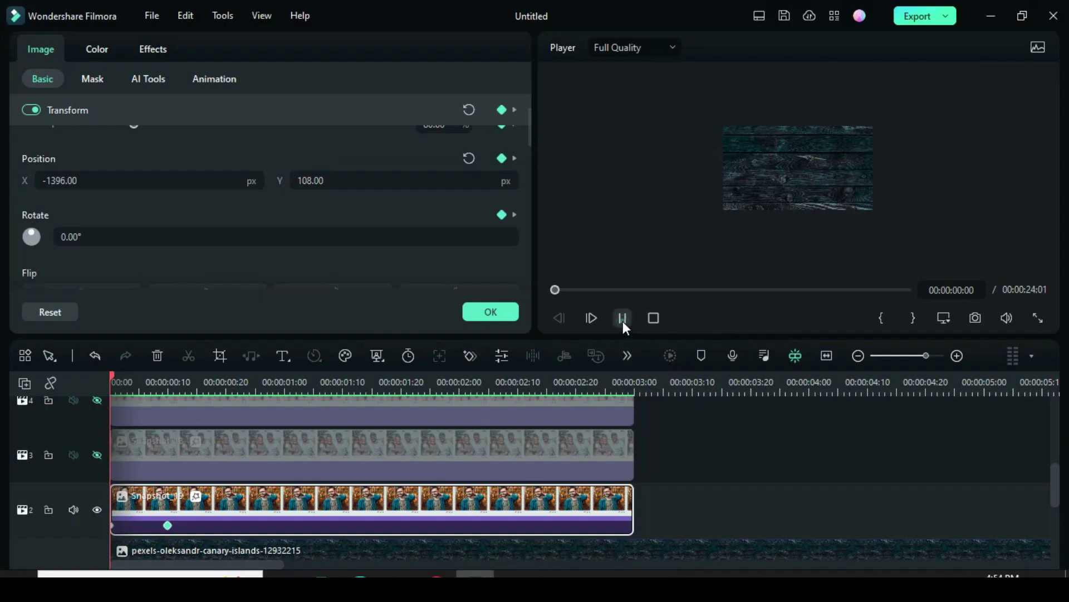
pyautogui.click(623, 321)
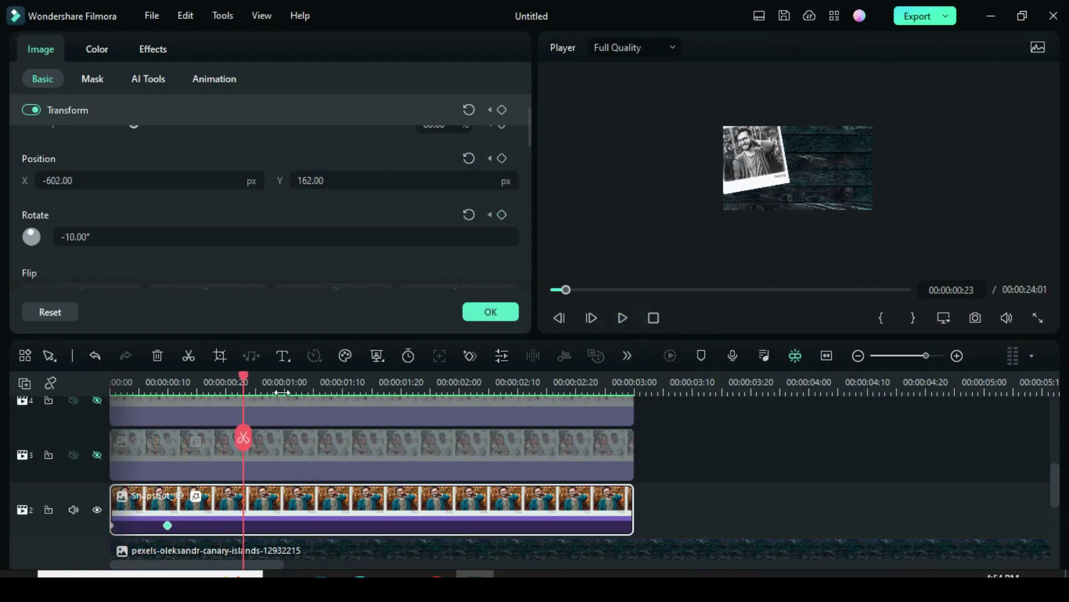
# Unhide video track 3 and shift the Snapshot_18 clip to start at frame 5
pyautogui.moveTo(242, 383); pyautogui.dragTo(139, 389)
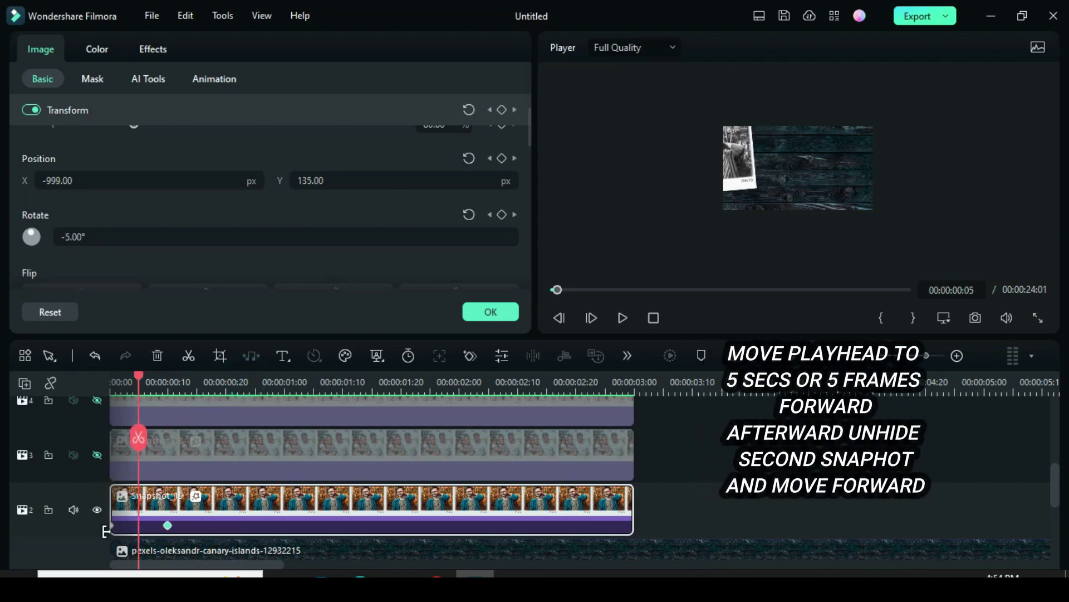
pyautogui.click(97, 454)
pyautogui.moveTo(157, 453); pyautogui.dragTo(187, 452)
pyautogui.click(226, 445)
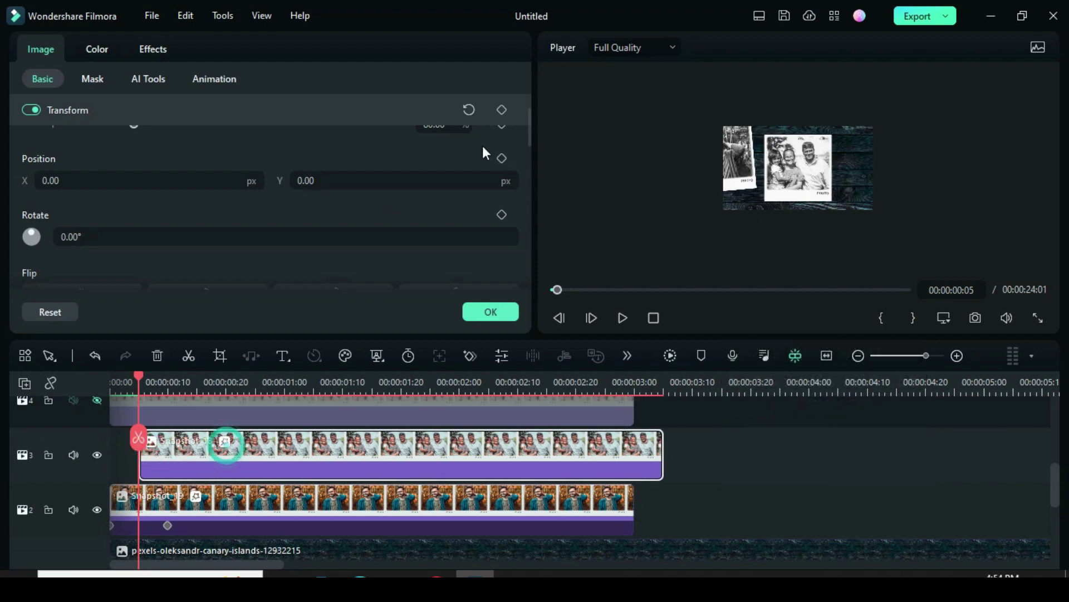
# Add scale, position and rotation keyframes at the start of the Snapshot_18 clip
pyautogui.scroll(2, 526, 131)
pyautogui.click(501, 165)
pyautogui.click(501, 226)
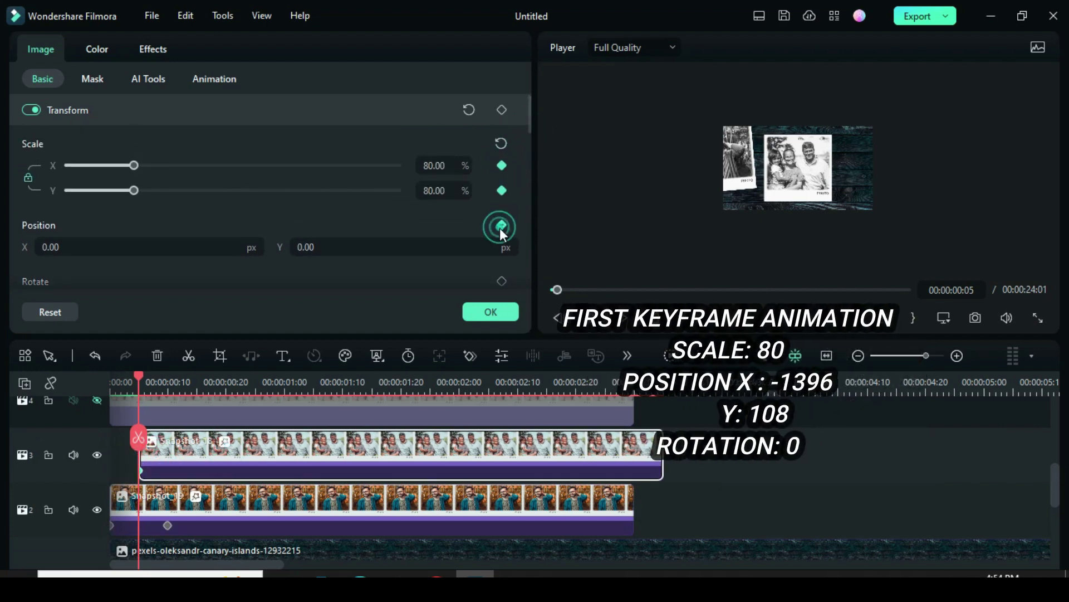
pyautogui.moveTo(529, 113); pyautogui.dragTo(528, 121)
pyautogui.click(501, 249)
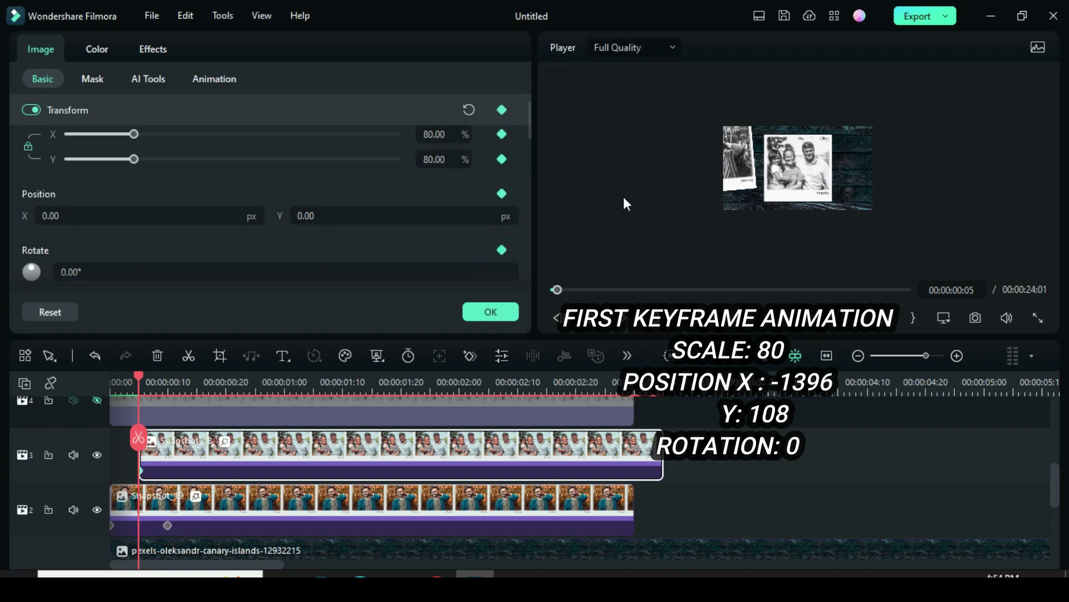
# Set Snapshot_18's position at its first keyframe to X -1396 and Y 108
pyautogui.click(73, 216)
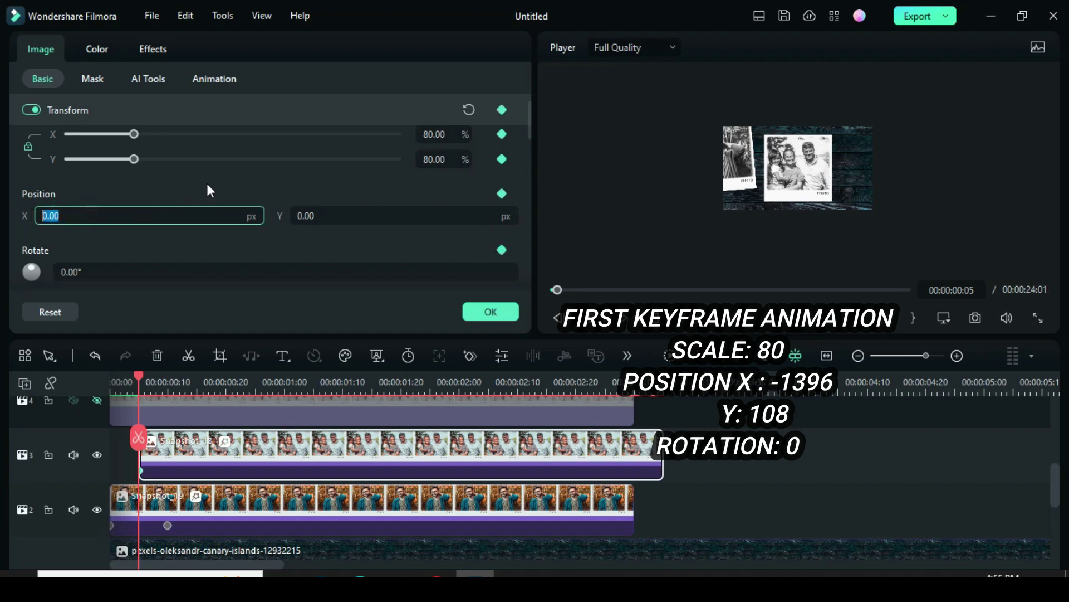
pyautogui.write('-1396')
pyautogui.click(147, 189)
pyautogui.click(322, 217)
pyautogui.write('108')
pyautogui.click(295, 192)
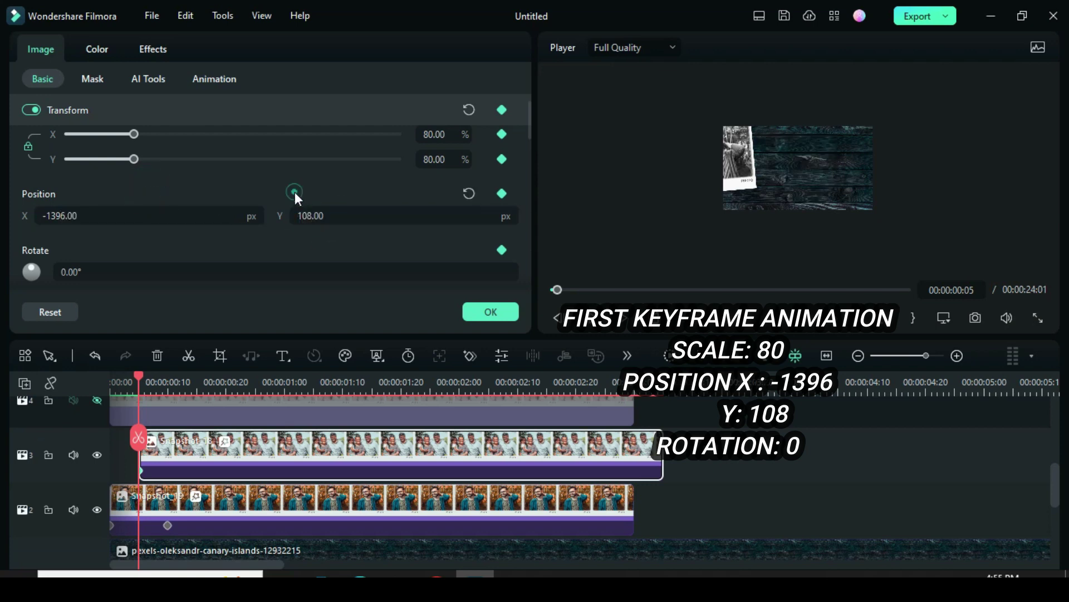
pyautogui.click(703, 157)
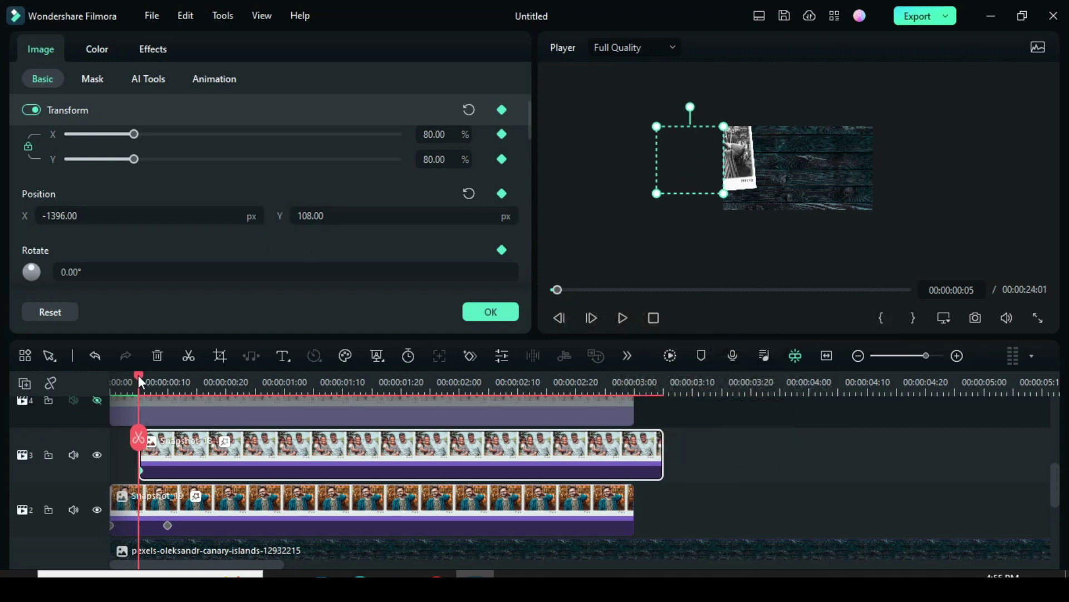
# Add scale, position and rotation keyframes to Snapshot_18 at frame 15
pyautogui.moveTo(139, 373); pyautogui.dragTo(197, 373)
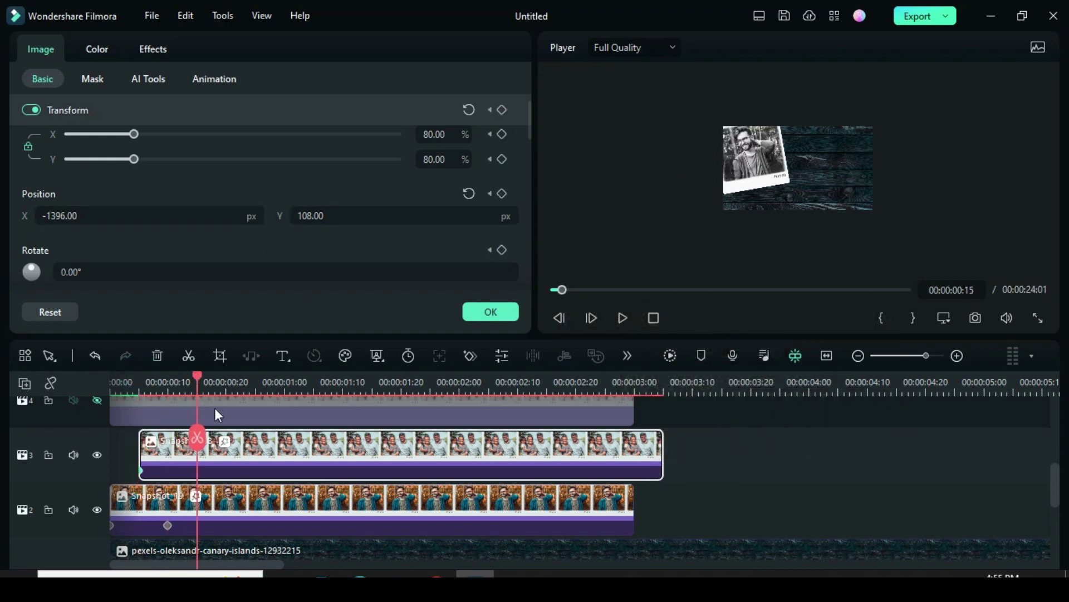
pyautogui.click(502, 134)
pyautogui.click(502, 194)
pyautogui.click(501, 249)
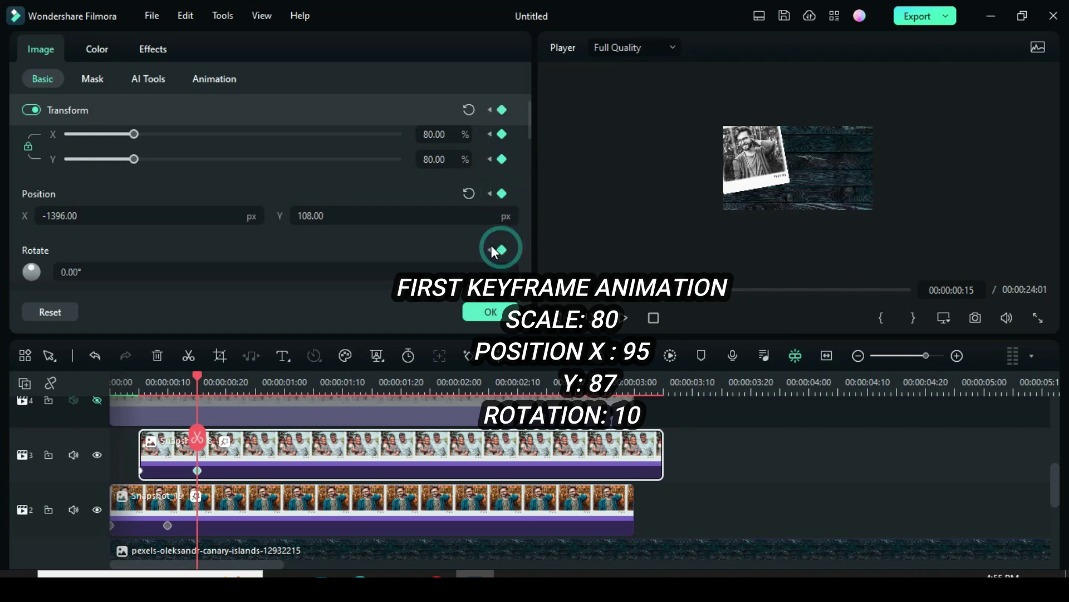
# Set Snapshot_18's second keyframe to position X 95, Y 87 and rotation 10°
pyautogui.click(84, 215)
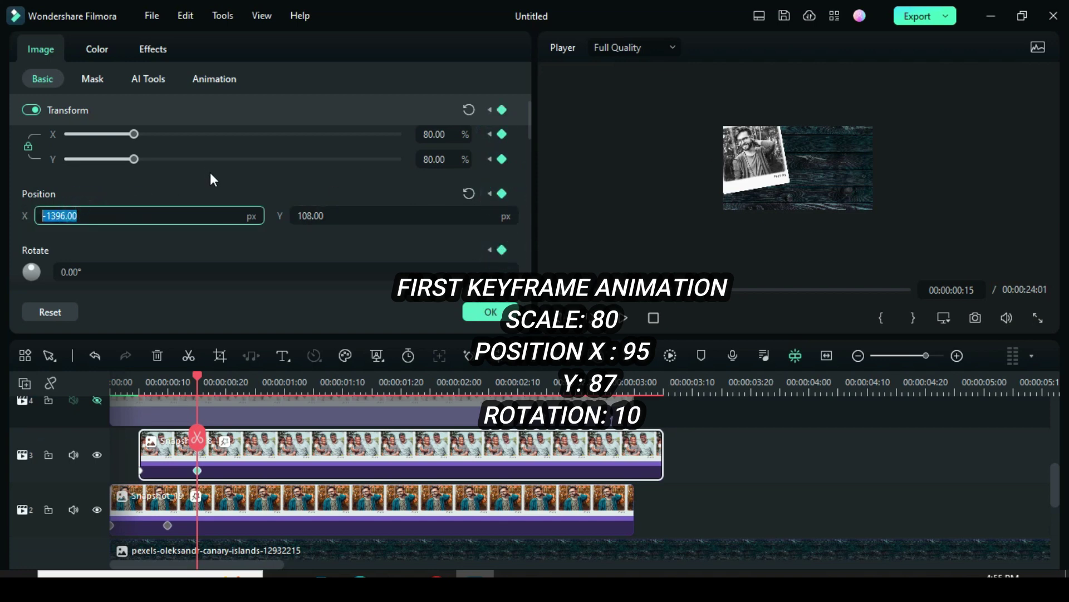
pyautogui.write('95')
pyautogui.click(169, 195)
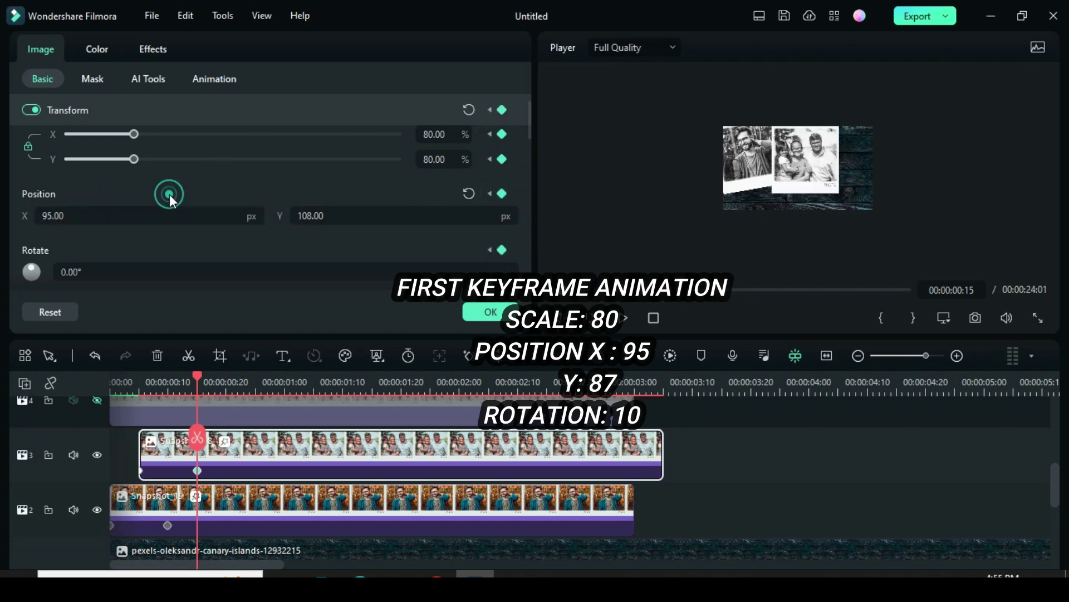
pyautogui.click(346, 215)
pyautogui.write('87')
pyautogui.click(306, 184)
pyautogui.click(65, 271)
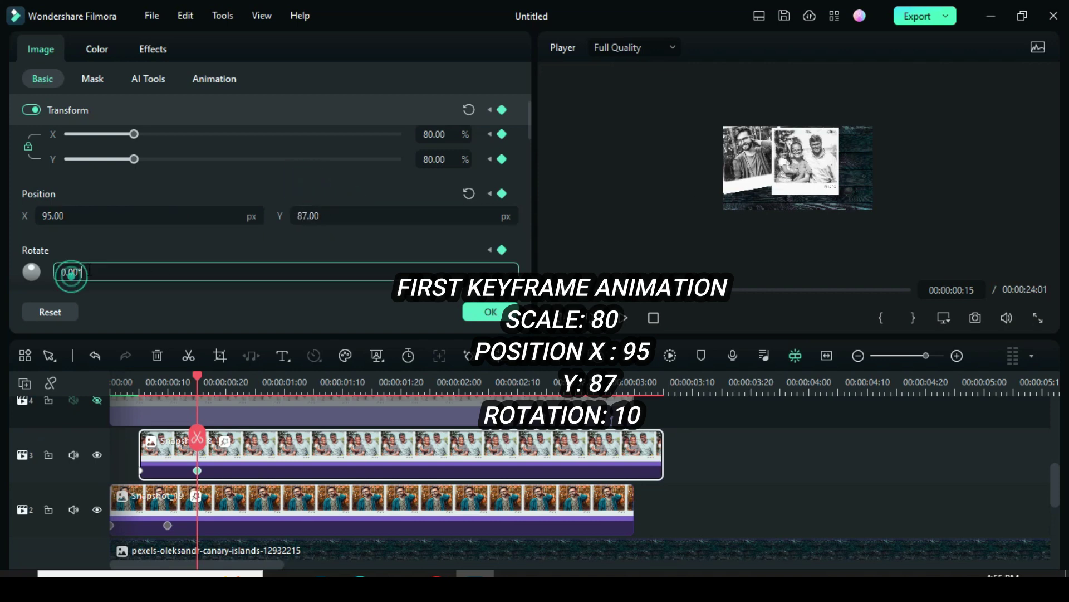
pyautogui.write('10')
pyautogui.click(110, 244)
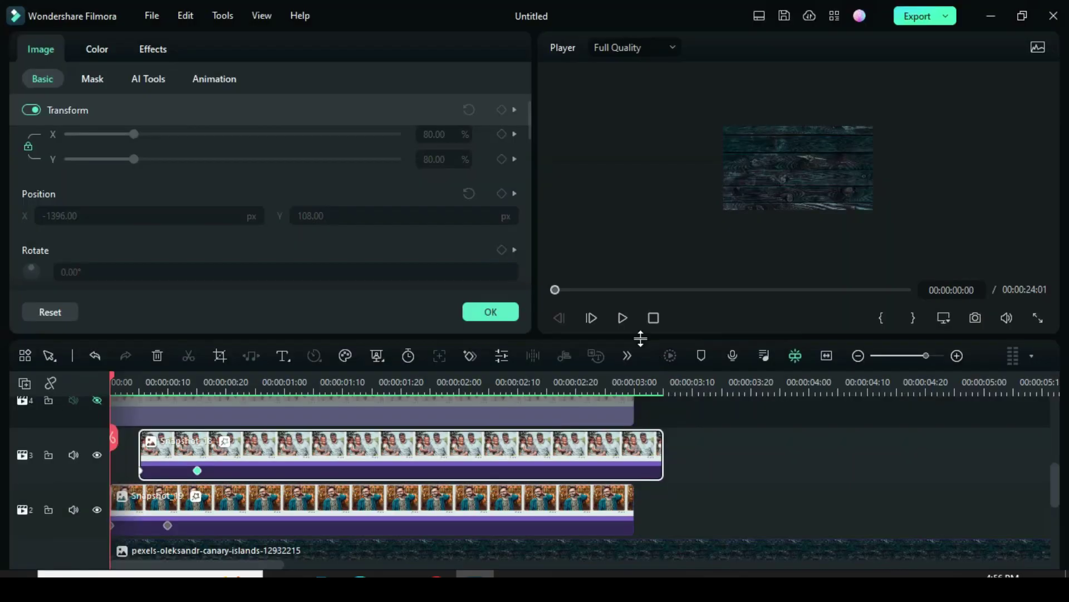
# Play the animation of the first two snapshots from the start and return the playhead to the beginning
pyautogui.click(622, 317)
pyautogui.click(624, 322)
pyautogui.click(551, 290)
# Unhide video track 4 and add scale, position and rotation keyframes at the start of Snapshot_17
pyautogui.scroll(1, 99, 426)
pyautogui.click(96, 424)
pyautogui.scroll(1, 234, 426)
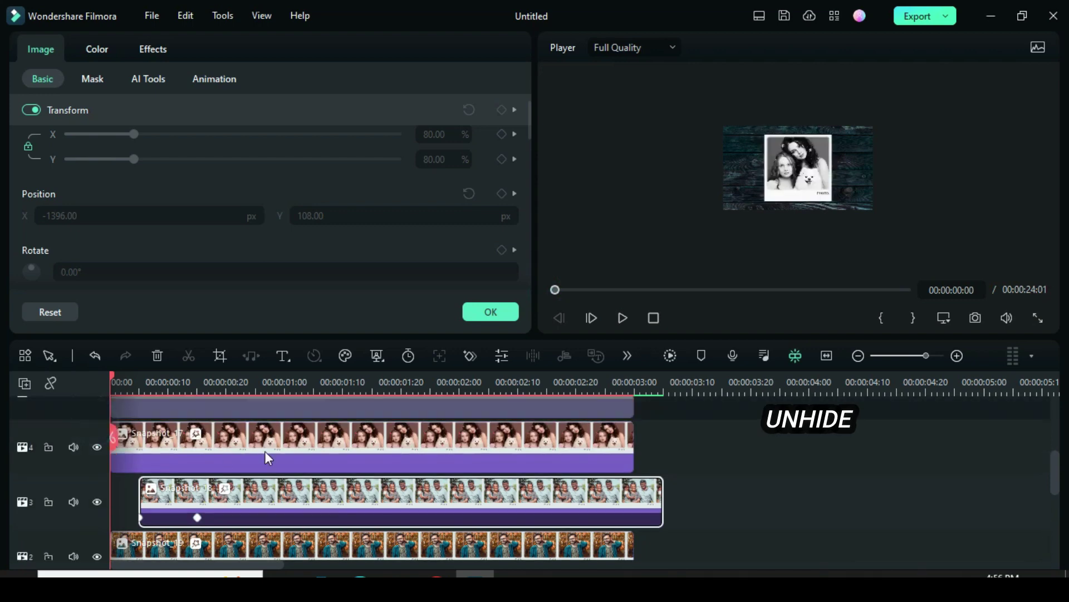
pyautogui.click(249, 431)
pyautogui.scroll(1, 189, 451)
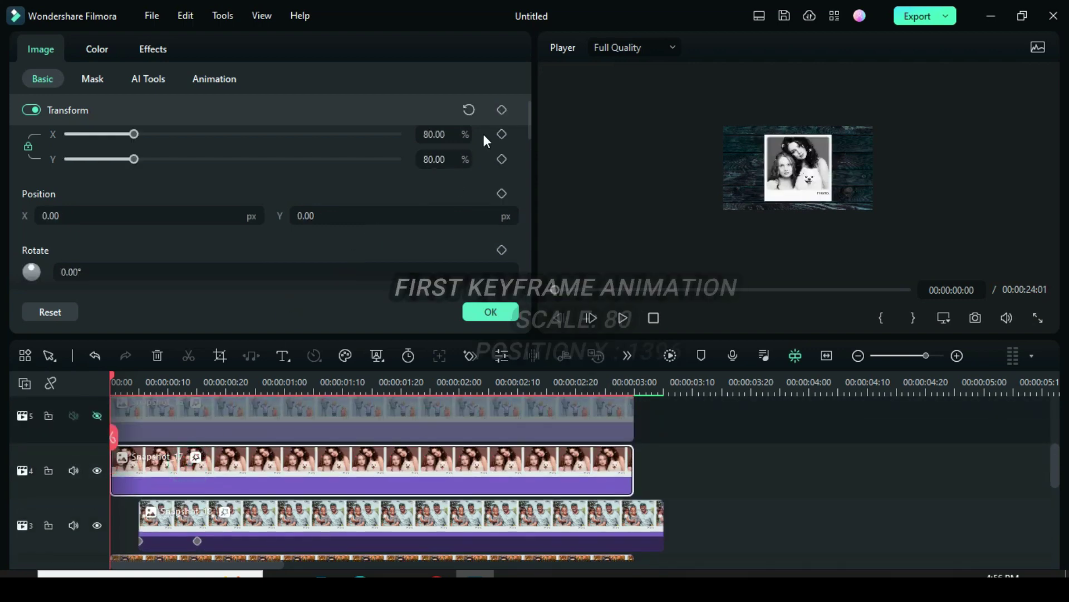
pyautogui.click(501, 134)
pyautogui.click(502, 194)
pyautogui.click(502, 249)
pyautogui.click(501, 249)
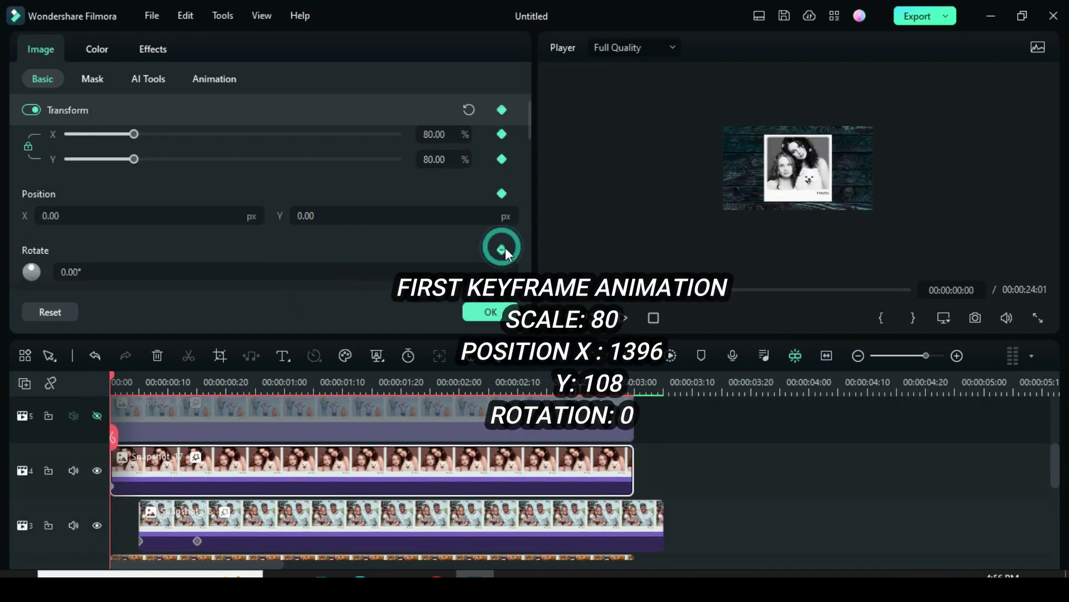
# Set Snapshot_17's position at its first keyframe to X 1396 and Y 108
pyautogui.moveTo(117, 215); pyautogui.dragTo(42, 220)
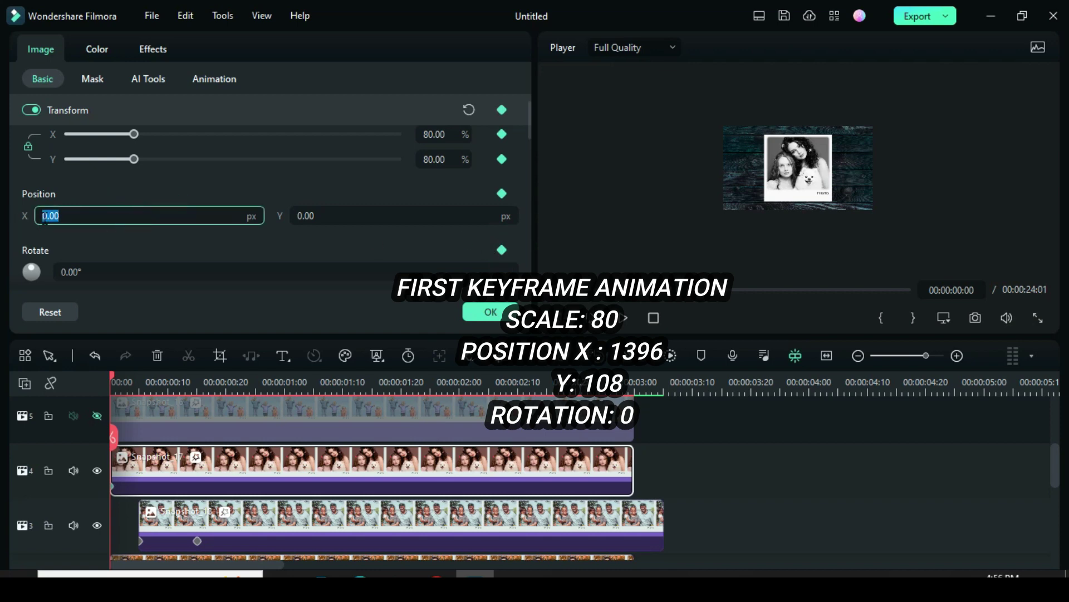
pyautogui.write('1396')
pyautogui.click(93, 189)
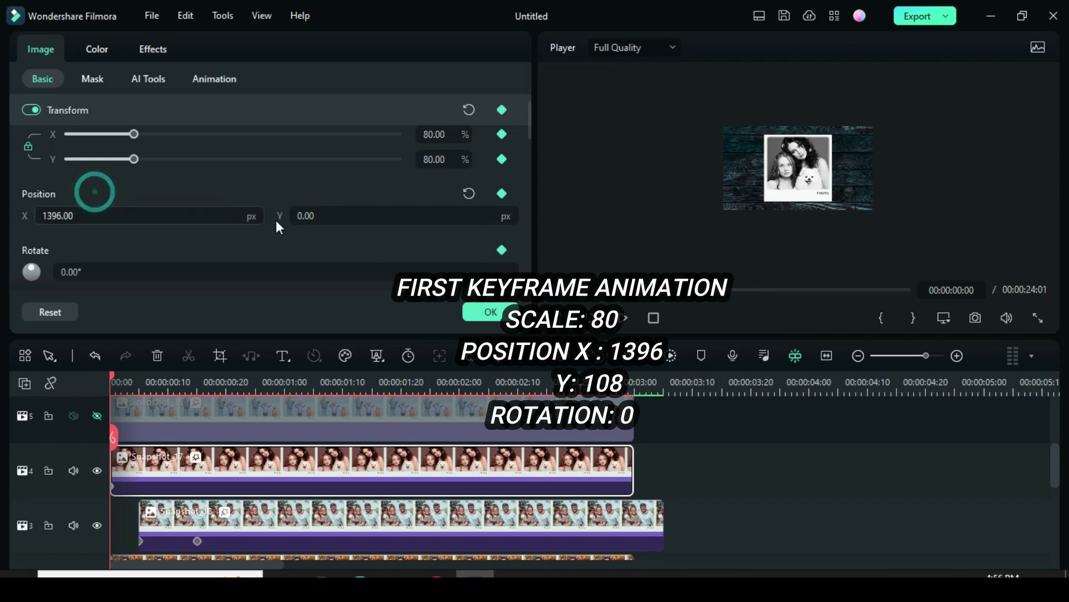
pyautogui.click(306, 215)
pyautogui.write('108')
pyautogui.click(296, 189)
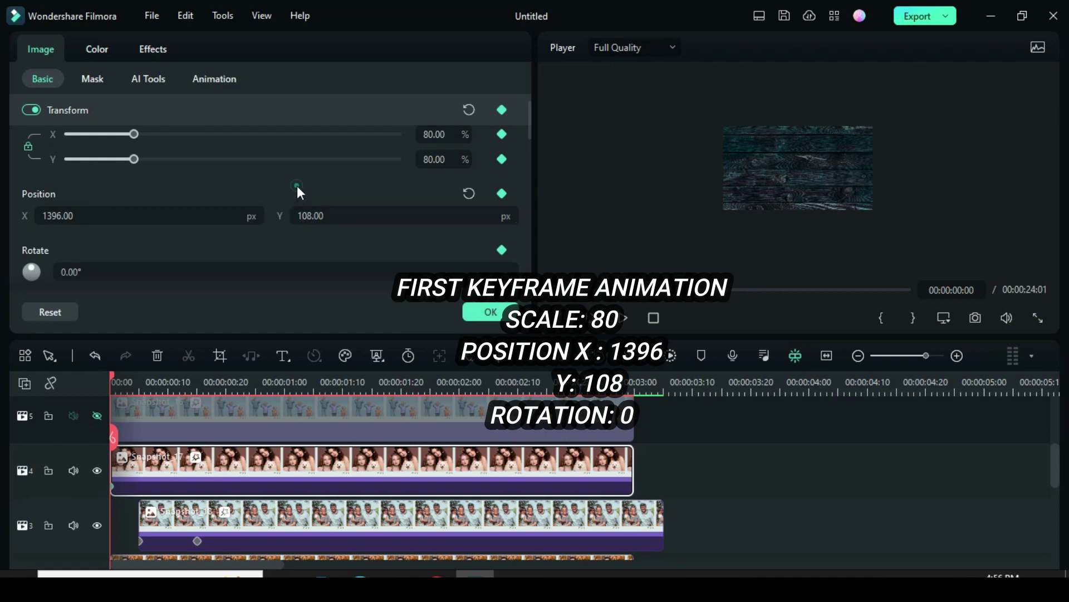
pyautogui.click(884, 158)
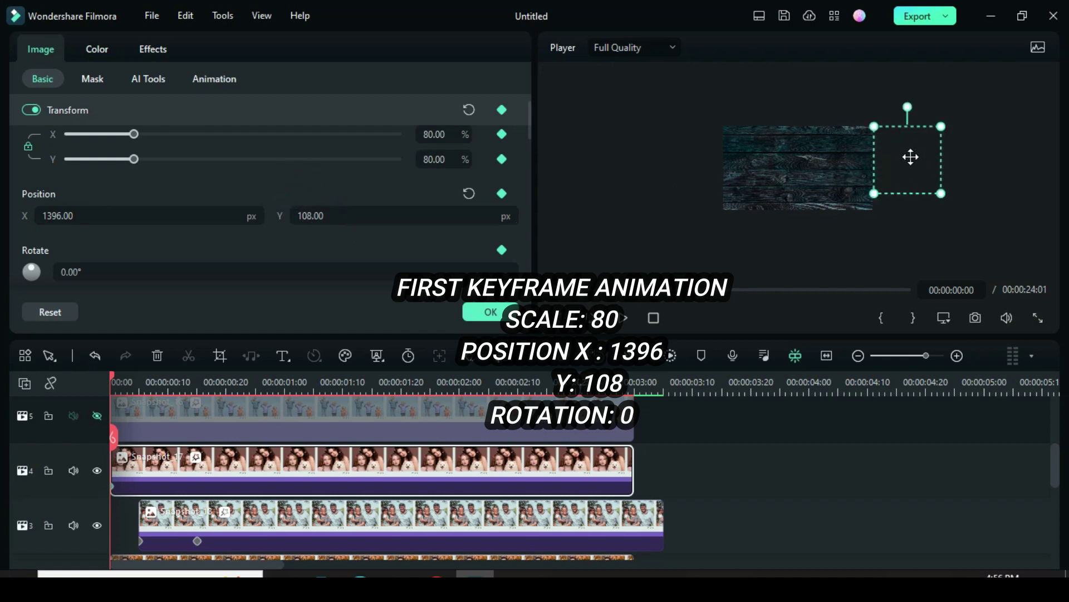
# Add scale, position and rotation keyframes to Snapshot_17 at frame 10
pyautogui.moveTo(112, 376); pyautogui.dragTo(165, 375)
pyautogui.click(502, 134)
pyautogui.click(502, 193)
pyautogui.click(502, 249)
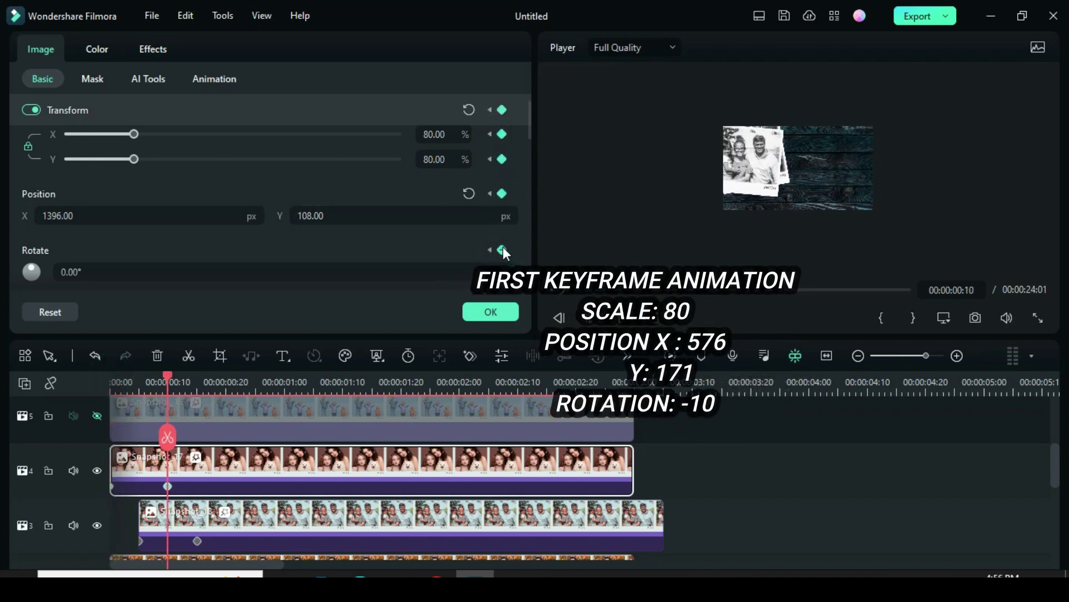
# Set Snapshot_17's second keyframe to position X 576, Y 171 and rotation -10°
pyautogui.click(117, 215)
pyautogui.doubleClick(118, 215)
pyautogui.write('576')
pyautogui.click(119, 184)
pyautogui.doubleClick(332, 214)
pyautogui.write('171')
pyautogui.click(281, 189)
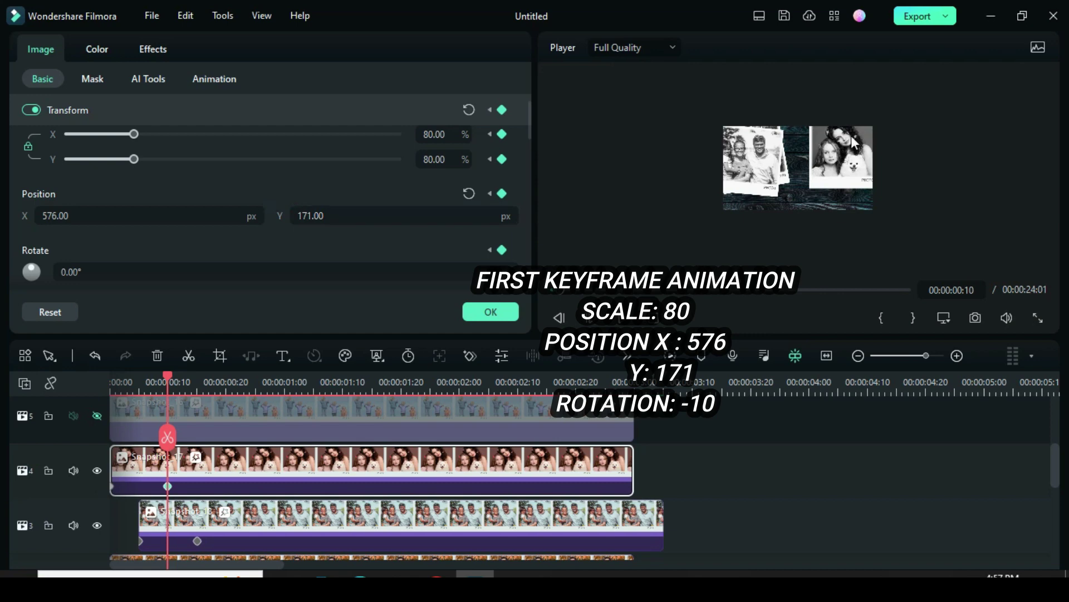
pyautogui.click(74, 270)
pyautogui.write('-10')
pyautogui.click(123, 240)
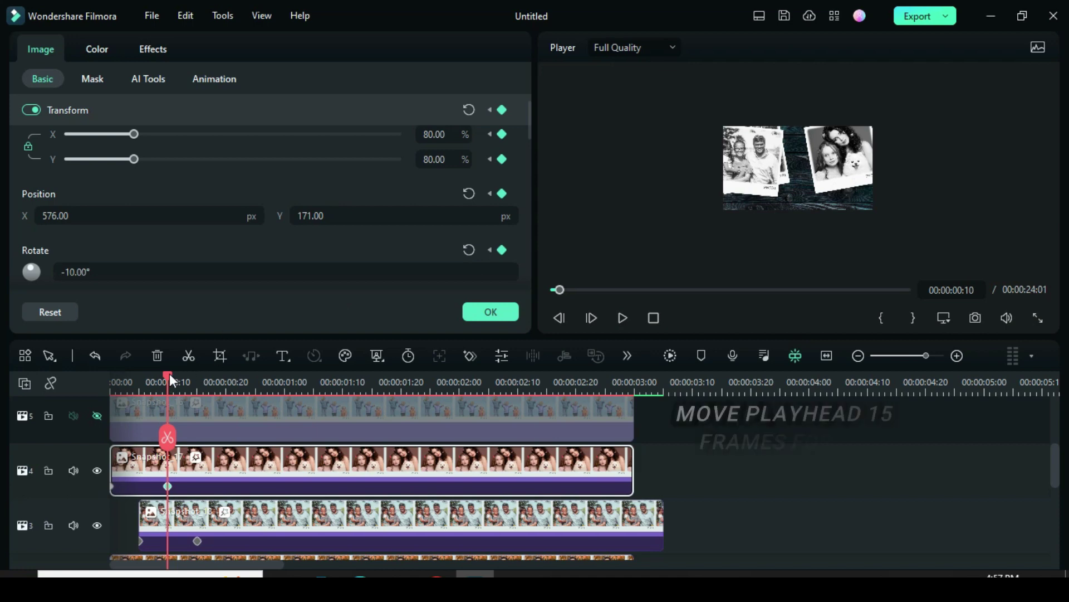
# Unhide video track 5 and shift the Snapshot_16 clip to start at frame 15
pyautogui.moveTo(132, 379); pyautogui.dragTo(195, 385)
pyautogui.click(97, 415)
pyautogui.scroll(2, 179, 451)
pyautogui.click(223, 485)
pyautogui.moveTo(223, 484); pyautogui.dragTo(252, 484)
pyautogui.scroll(-1, 256, 481)
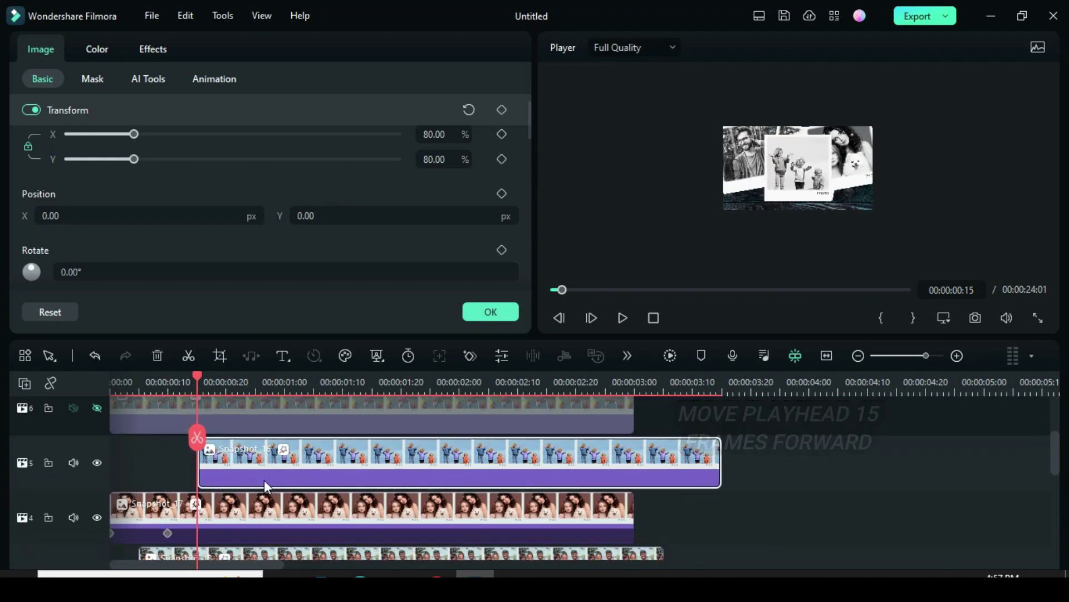
# Add scale, position and rotation keyframes at the start of the Snapshot_16 clip
pyautogui.click(503, 133)
pyautogui.click(503, 193)
pyautogui.click(502, 250)
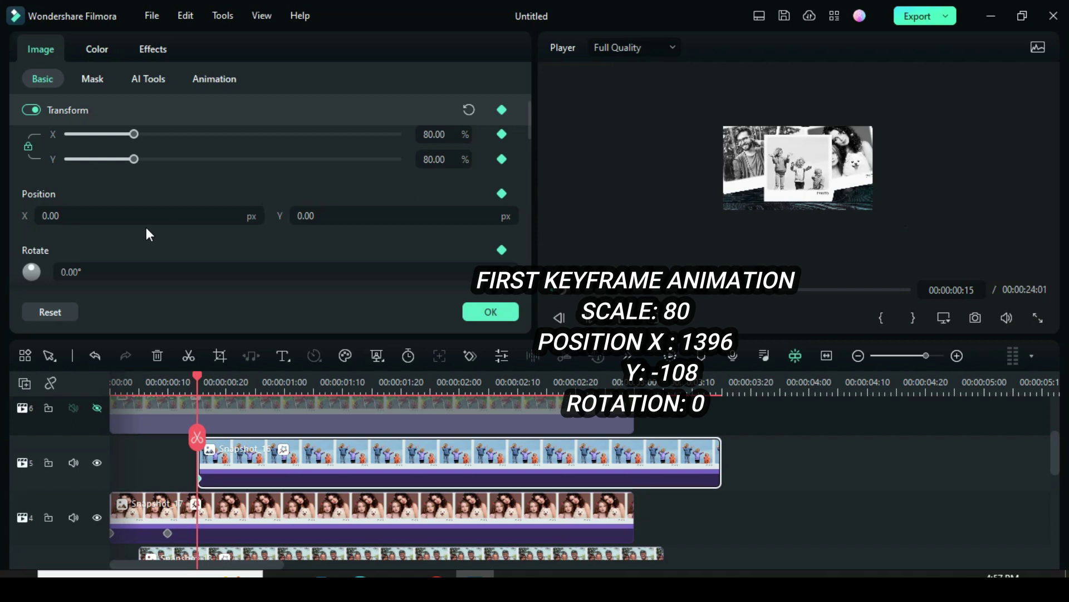
# Set Snapshot_16's position at its first keyframe to X 1396 and Y -108
pyautogui.click(75, 216)
pyautogui.write('1396')
pyautogui.press('Return')
pyautogui.click(292, 215)
pyautogui.write('-')
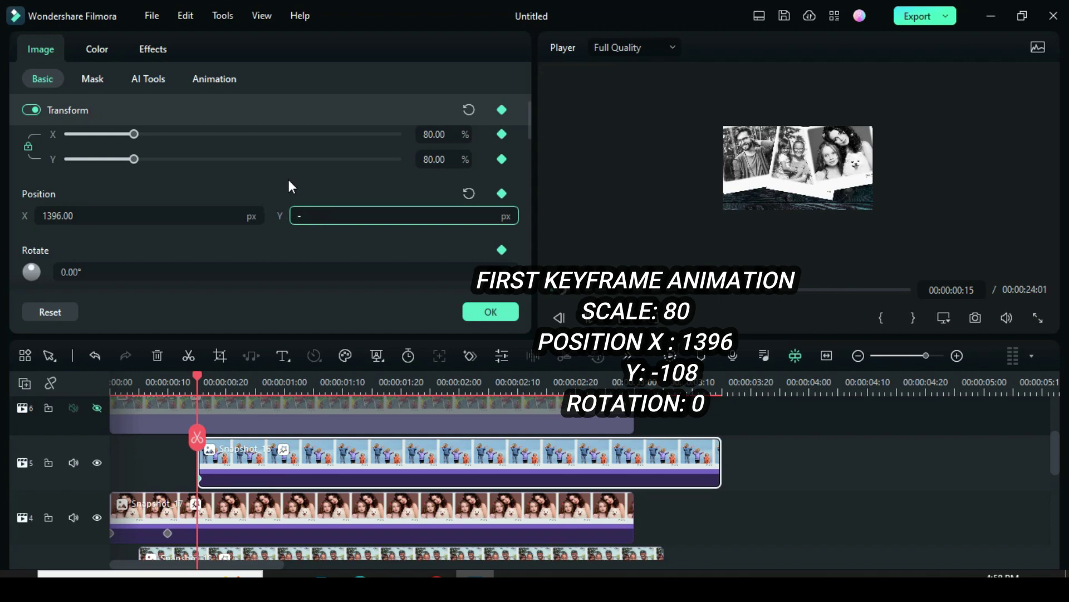
pyautogui.write('108')
pyautogui.press('Return')
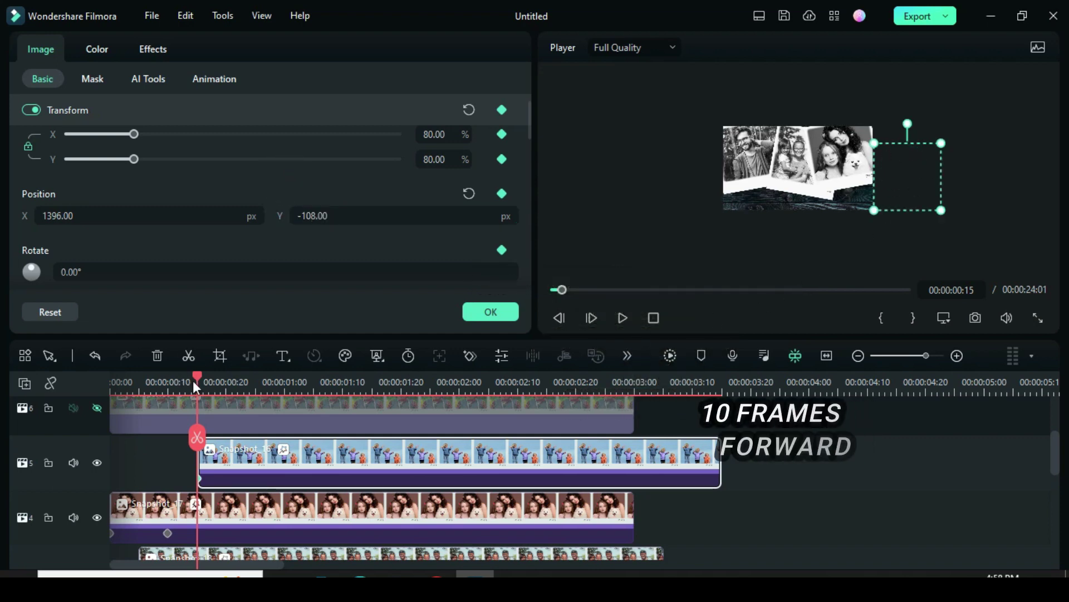
# Add scale, position and rotation keyframes to Snapshot_16 at frame 25
pyautogui.moveTo(198, 375); pyautogui.dragTo(254, 374)
pyautogui.click(502, 134)
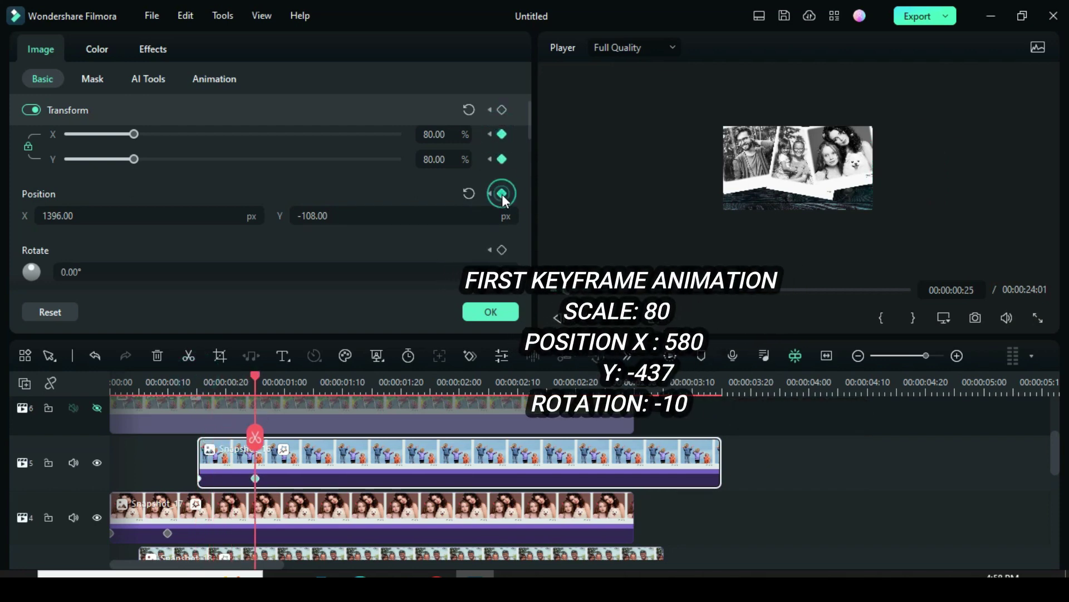
pyautogui.click(502, 193)
pyautogui.click(501, 249)
# Set Snapshot_16's position at its frame 25 keyframe to X 580 and Y -437
pyautogui.moveTo(122, 216); pyautogui.dragTo(11, 215)
pyautogui.write('580')
pyautogui.press('Return')
pyautogui.moveTo(338, 216); pyautogui.dragTo(289, 216)
pyautogui.write('-437')
pyautogui.click(303, 187)
# Set Snapshot_16's rotation to -10° at its frame 25 keyframe
pyautogui.click(114, 271)
pyautogui.doubleClick(114, 272)
pyautogui.write('-10')
pyautogui.click(119, 240)
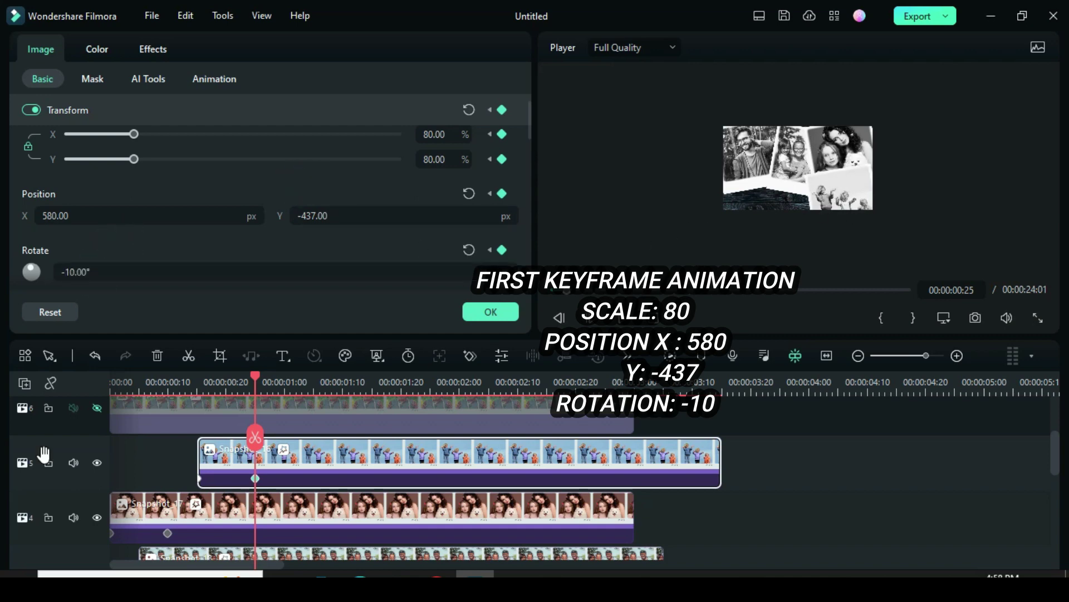
# Play the video from the beginning to preview the snapshot animations
pyautogui.click(551, 289)
pyautogui.click(669, 355)
pyautogui.click(624, 317)
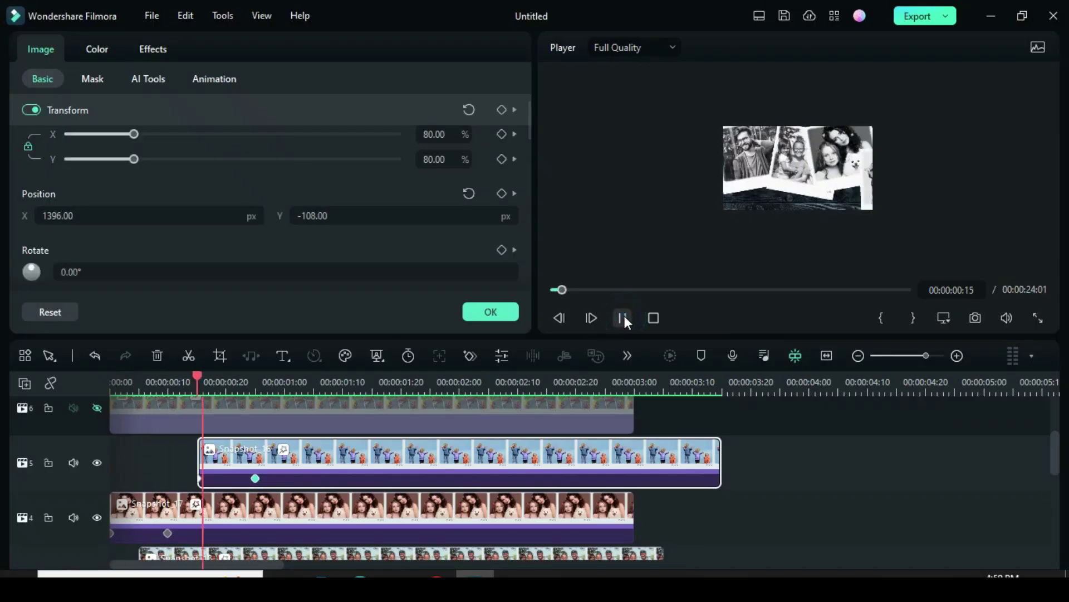
# Unhide Snapshot_15's track and move the clip so that it starts at frame 20
pyautogui.moveTo(333, 380); pyautogui.dragTo(228, 387)
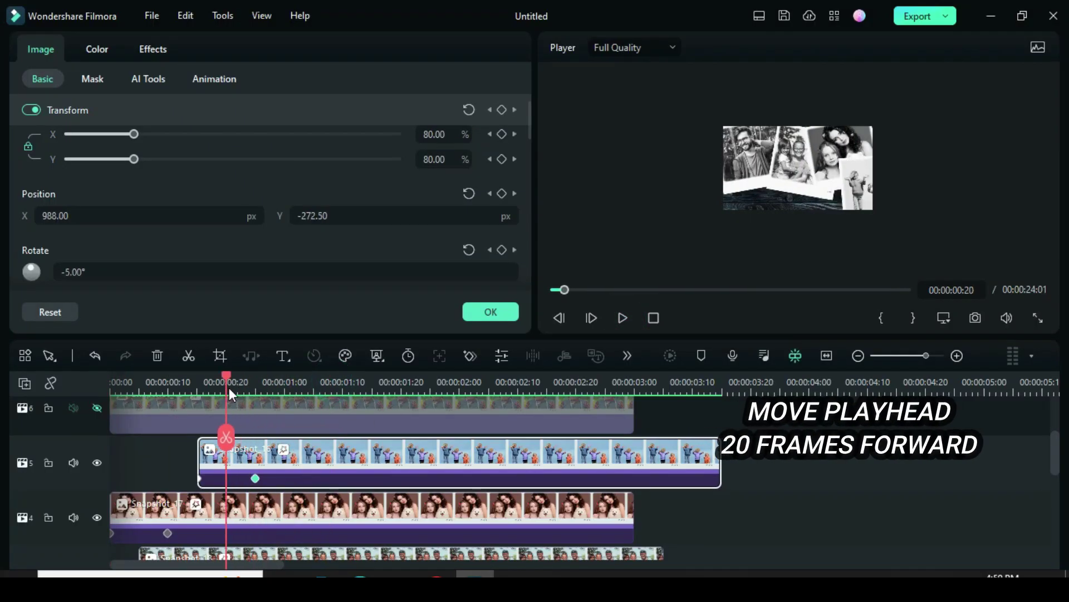
pyautogui.scroll(2, 256, 436)
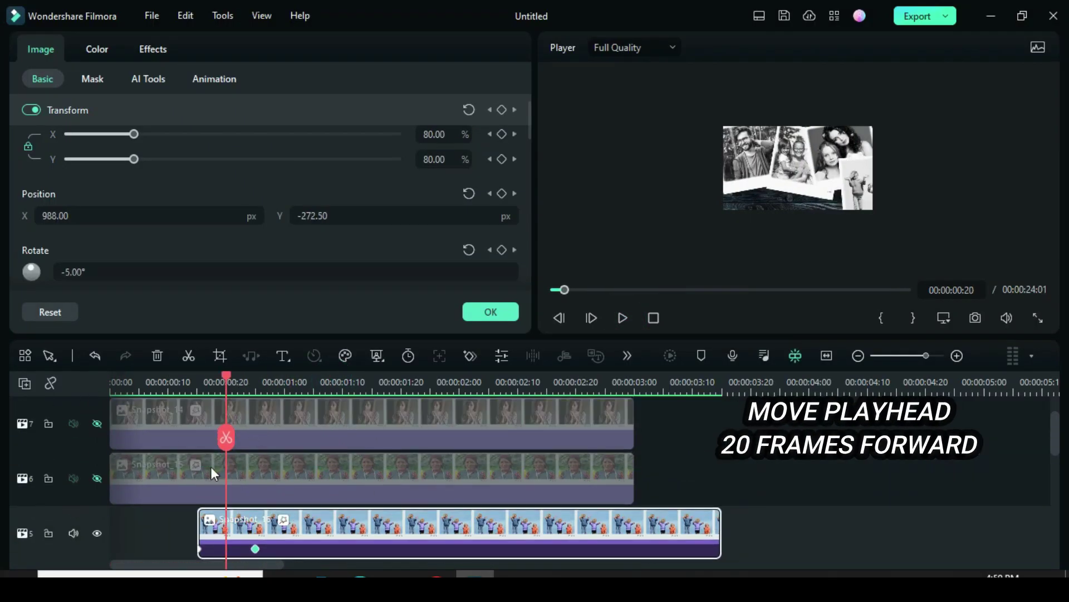
pyautogui.click(98, 479)
pyautogui.click(253, 473)
pyautogui.moveTo(253, 476); pyautogui.dragTo(320, 504)
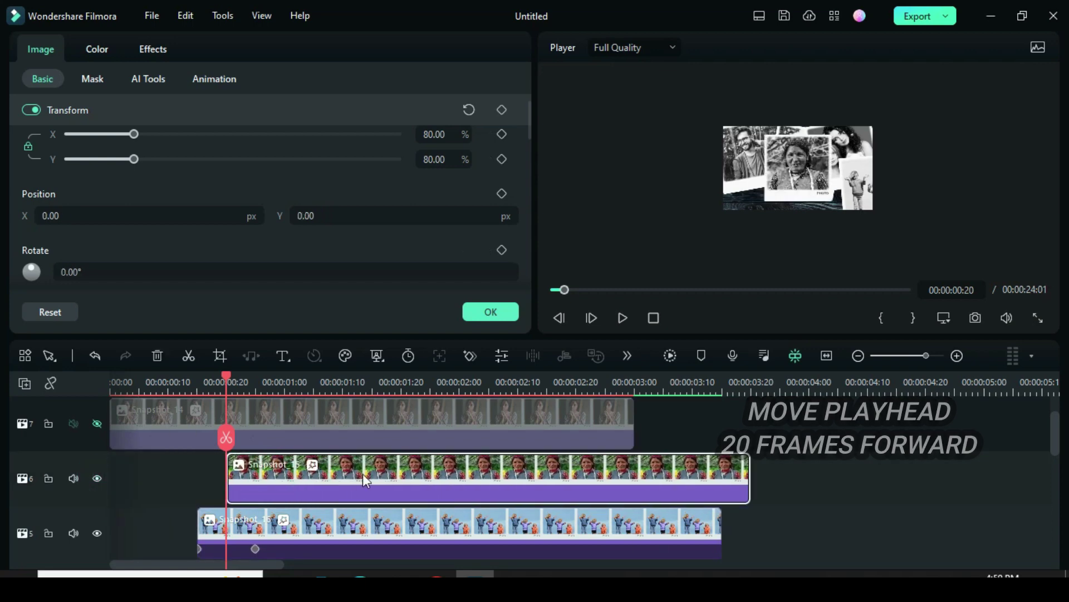
# Add transform keyframes to Snapshot_15 at frame 20, with its position at X 1396 and Y -742
pyautogui.click(502, 110)
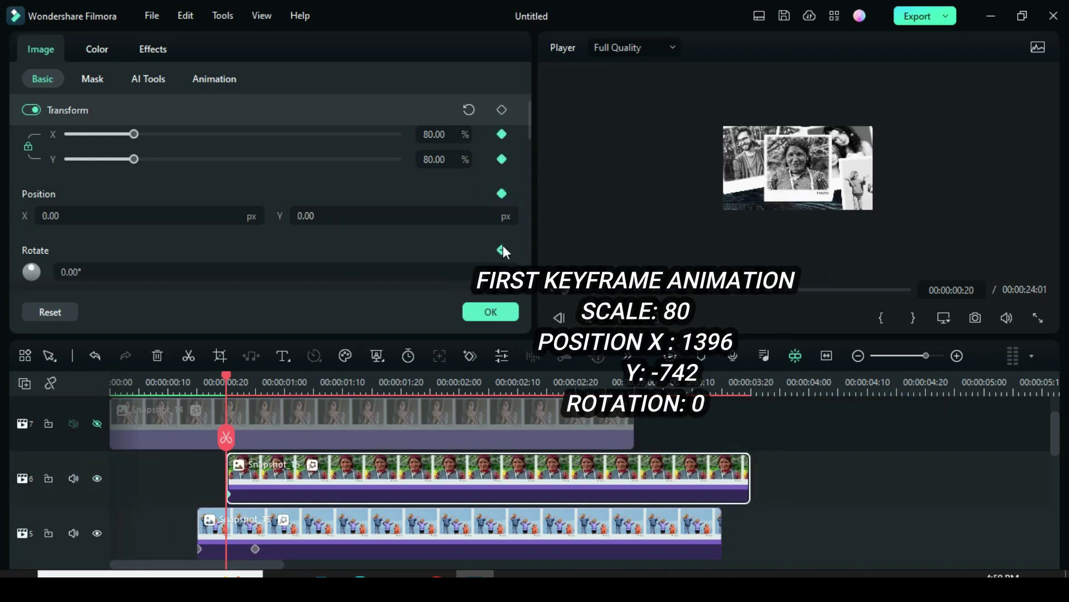
pyautogui.click(120, 221)
pyautogui.hotkey('ctrl', 'a')
pyautogui.write('1396')
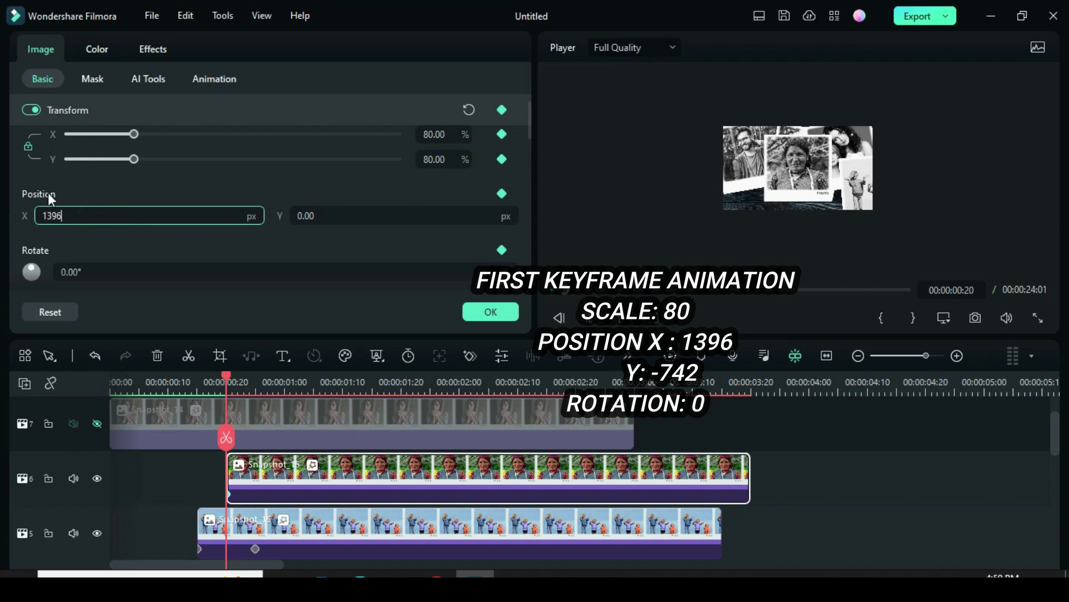
pyautogui.click(93, 183)
pyautogui.moveTo(315, 216); pyautogui.dragTo(283, 216)
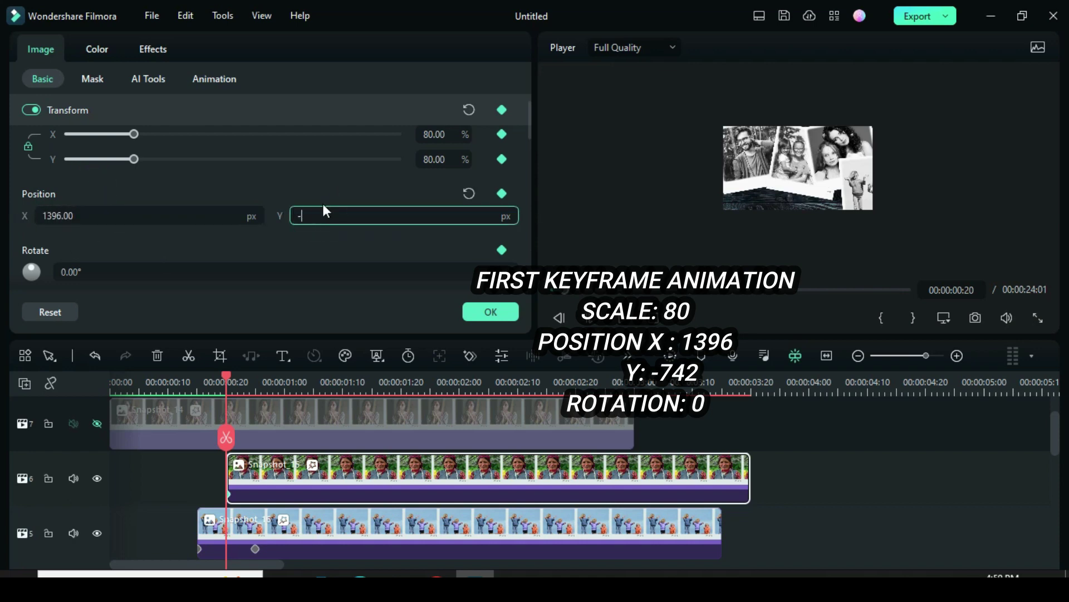
pyautogui.write('-742')
pyautogui.press('Return')
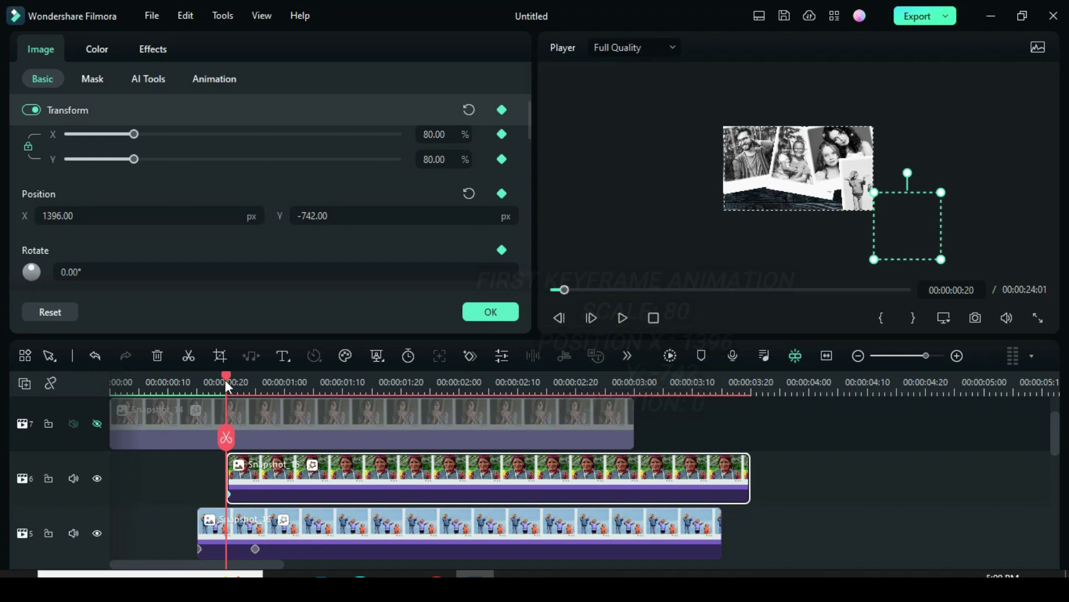
# Add scale, position and rotation keyframes to Snapshot_15 at 00:00:01:00
pyautogui.moveTo(229, 376); pyautogui.dragTo(286, 376)
pyautogui.click(502, 134)
pyautogui.click(502, 194)
pyautogui.click(501, 250)
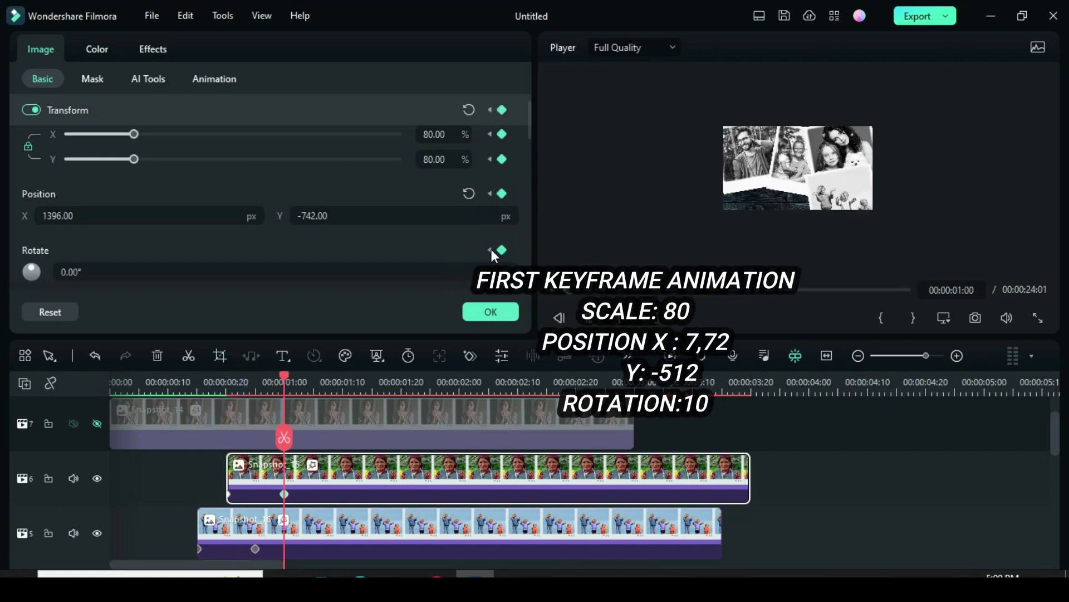
# Set Snapshot_15's position at its 00:00:01:00 keyframe to X 7.72 and Y -512
pyautogui.moveTo(78, 217); pyautogui.dragTo(15, 212)
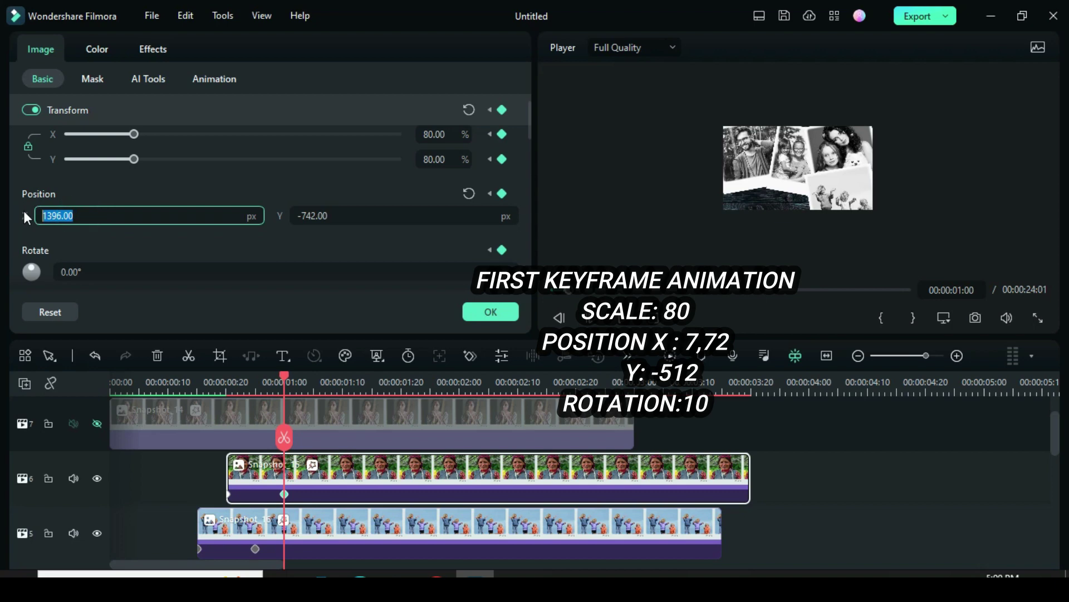
pyautogui.write('7.72')
pyautogui.moveTo(337, 215); pyautogui.dragTo(287, 220)
pyautogui.write('-512')
pyautogui.click(313, 196)
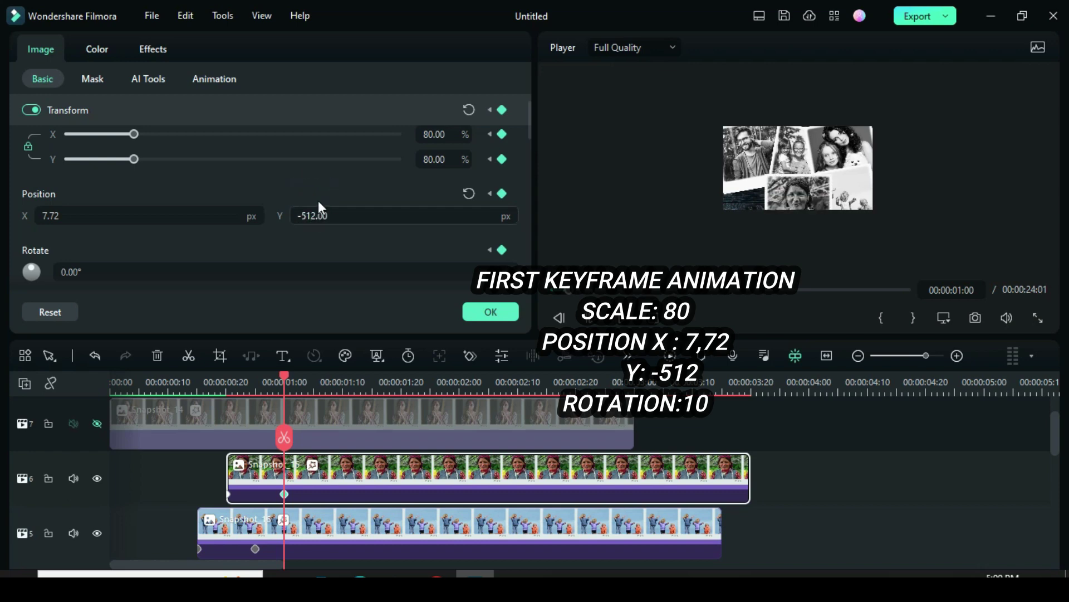
# Set Snapshot_15's rotation to 10° at its 00:00:01:00 keyframe
pyautogui.click(105, 272)
pyautogui.write('10')
pyautogui.click(116, 244)
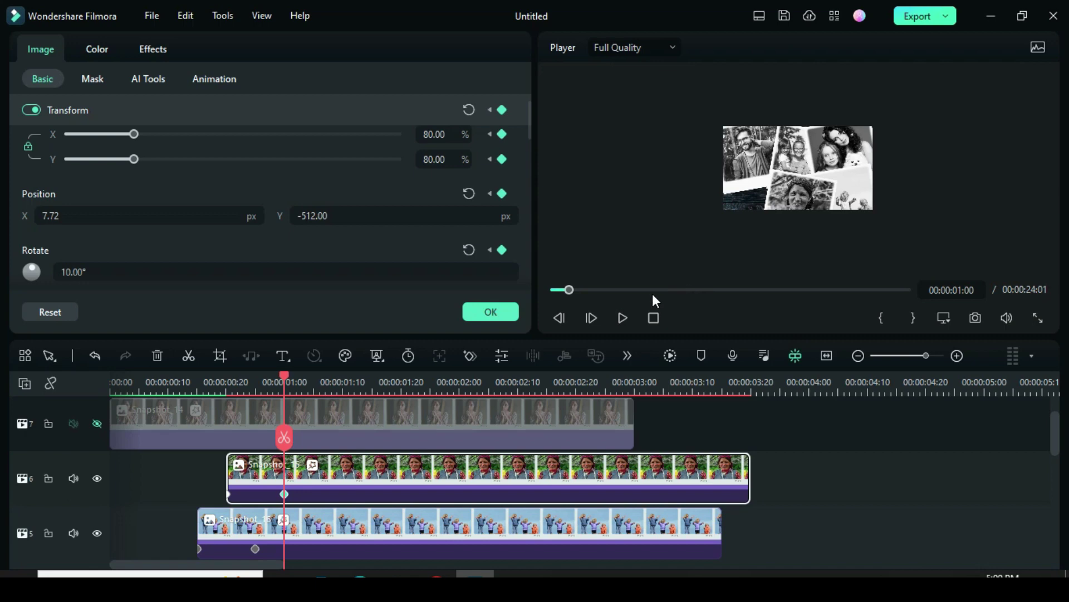
# Unhide Snapshot_14's track and move the clip so that it starts at frame 25
pyautogui.moveTo(282, 376); pyautogui.dragTo(256, 374)
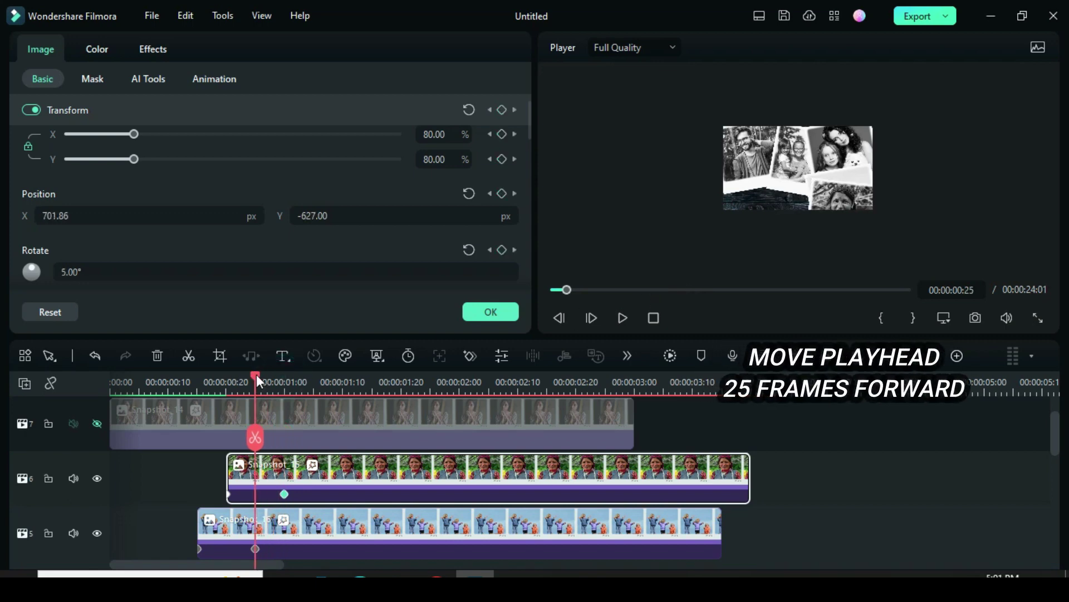
pyautogui.click(98, 424)
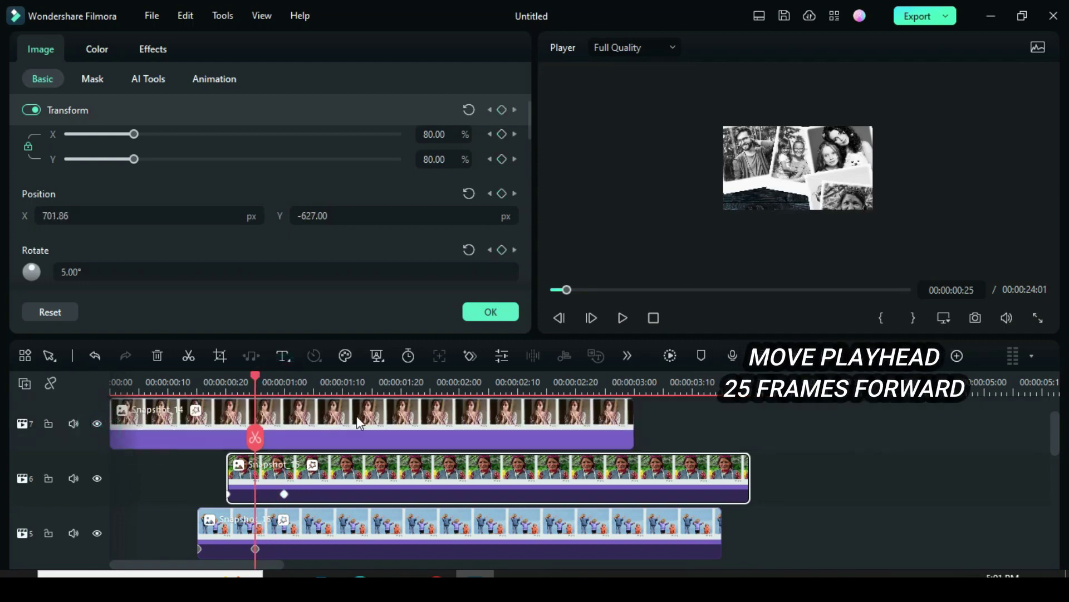
pyautogui.click(356, 416)
pyautogui.moveTo(272, 468); pyautogui.dragTo(418, 468)
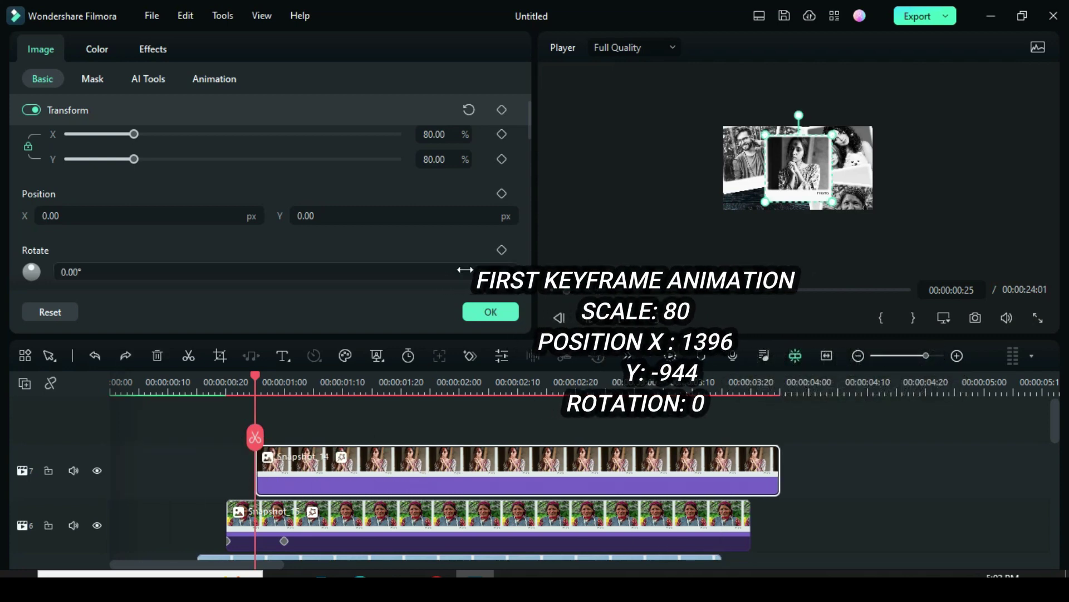
# Add scale, position and rotation keyframes to Snapshot_14 at frame 25
pyautogui.click(501, 133)
pyautogui.click(502, 194)
pyautogui.click(501, 250)
# Set Snapshot_14's position at its first keyframe to X 1396 and Y -944
pyautogui.click(95, 214)
pyautogui.write('1')
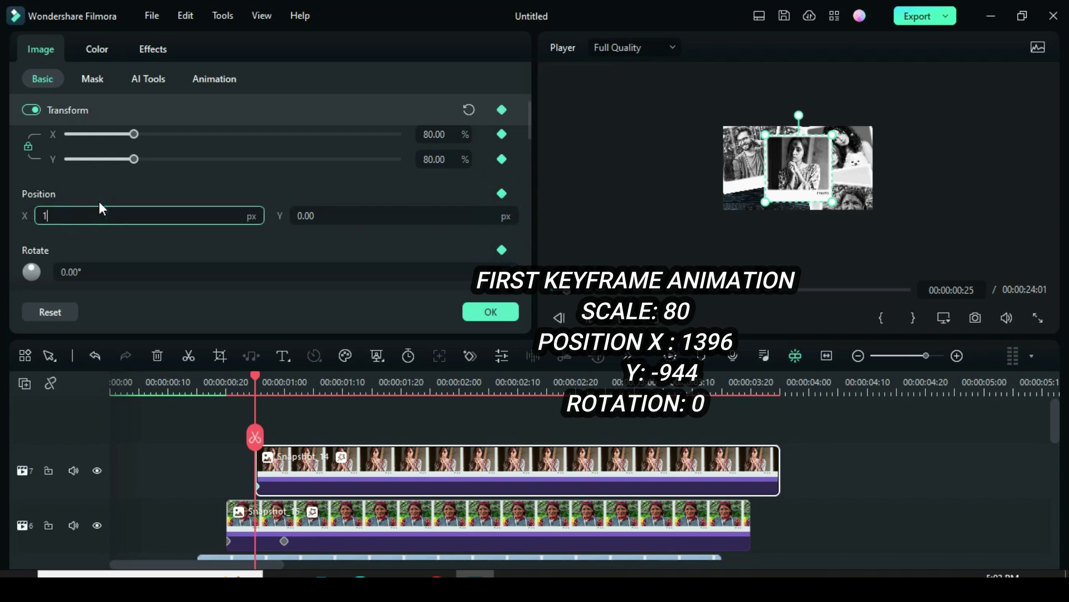
pyautogui.write('396')
pyautogui.click(111, 189)
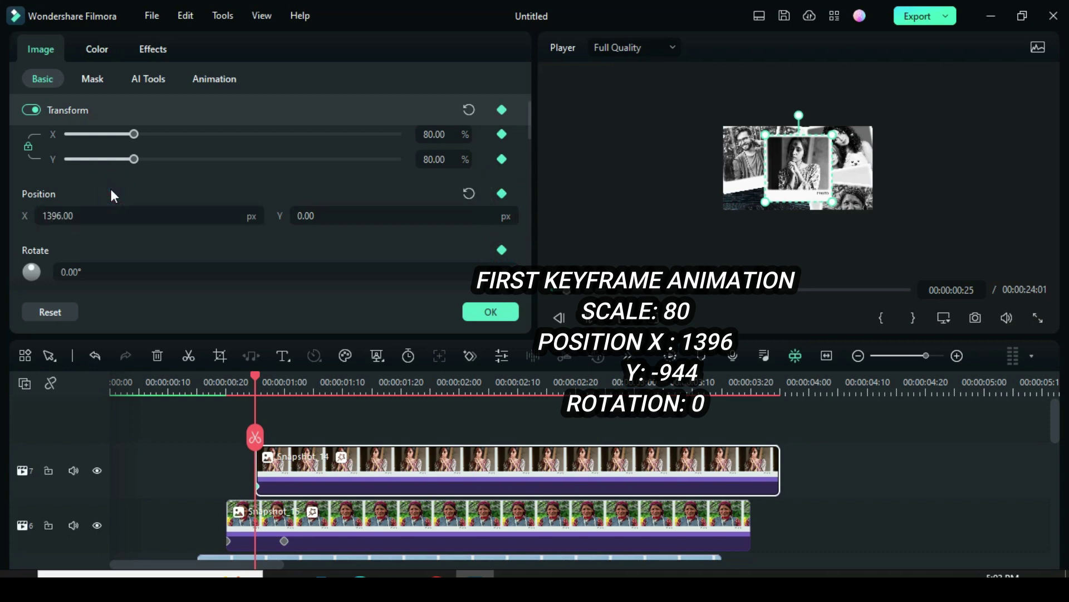
pyautogui.click(303, 215)
pyautogui.write('-944')
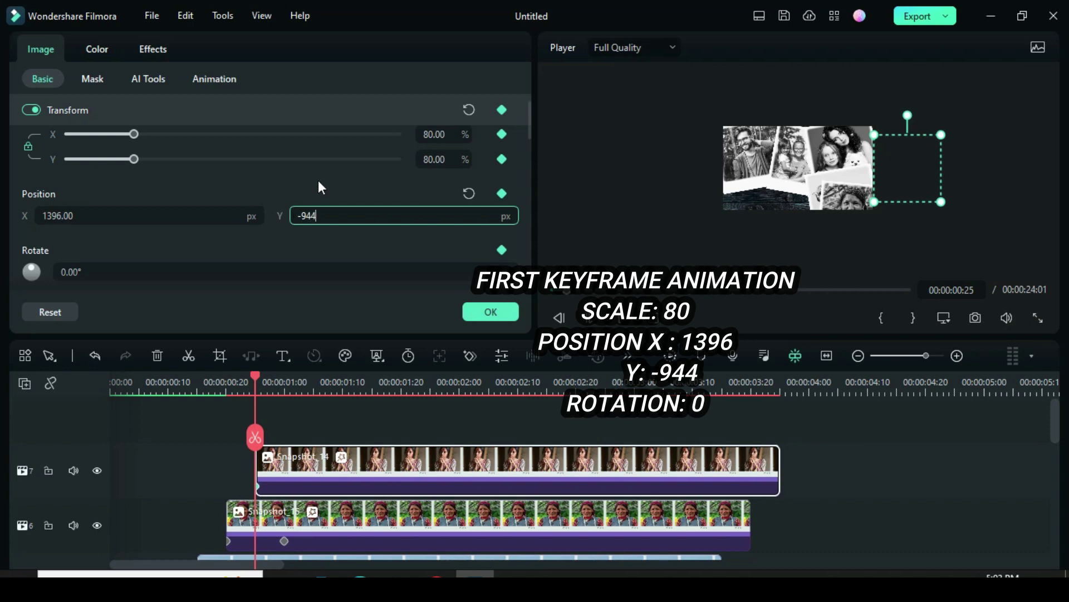
pyautogui.click(319, 183)
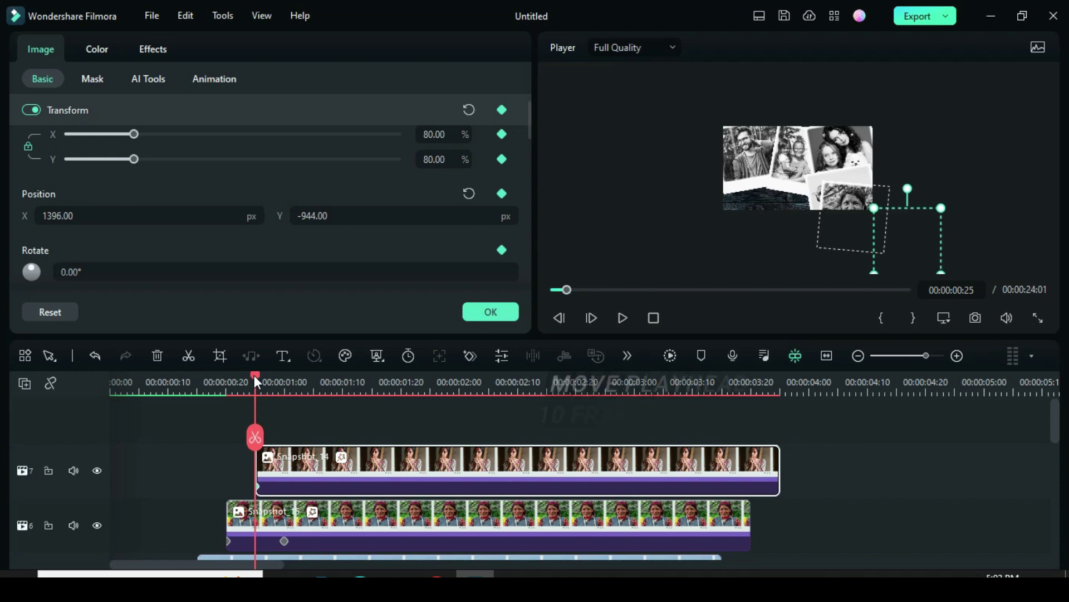
# Add scale, position and rotation keyframes to Snapshot_14 at 00:00:01:05
pyautogui.moveTo(256, 374); pyautogui.dragTo(313, 374)
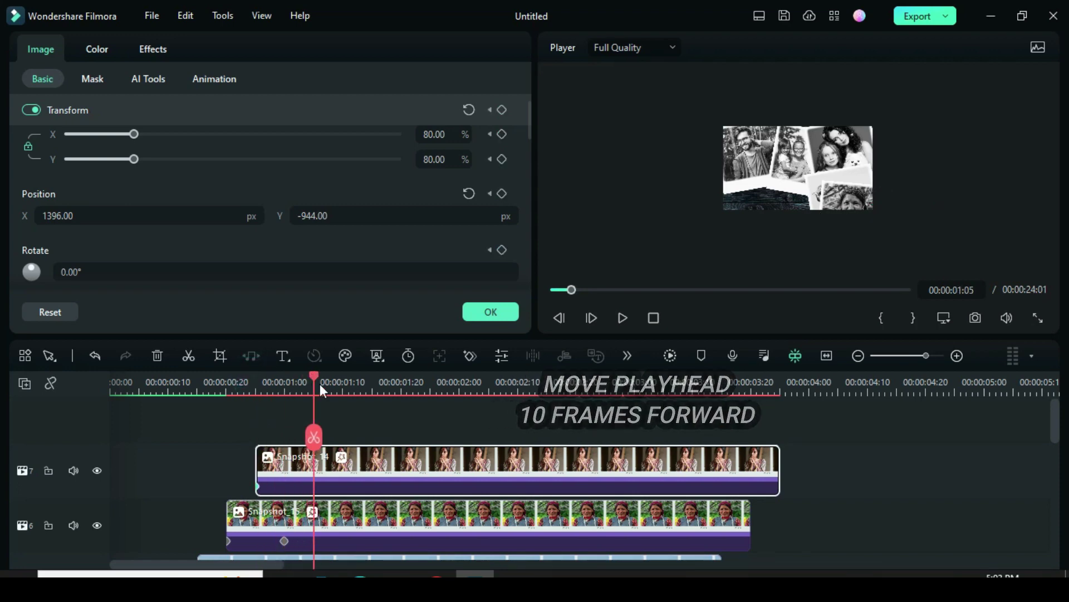
pyautogui.click(502, 134)
pyautogui.click(502, 193)
pyautogui.click(502, 250)
# Set Snapshot_14's position at its 00:00:01:05 keyframe to X -611 and Y -512
pyautogui.click(77, 219)
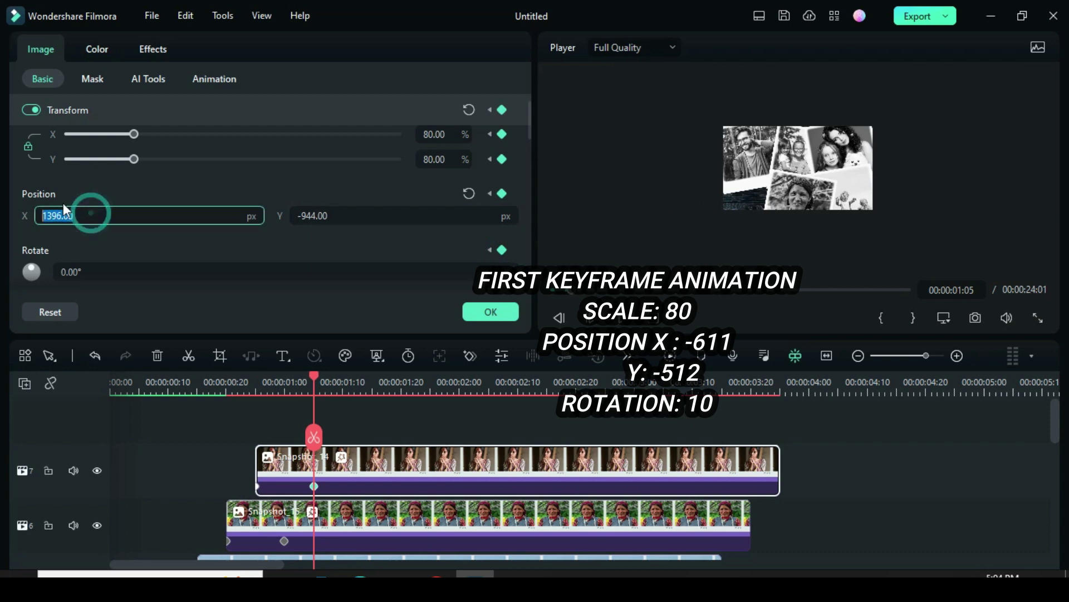
pyautogui.write('-611')
pyautogui.press('Return')
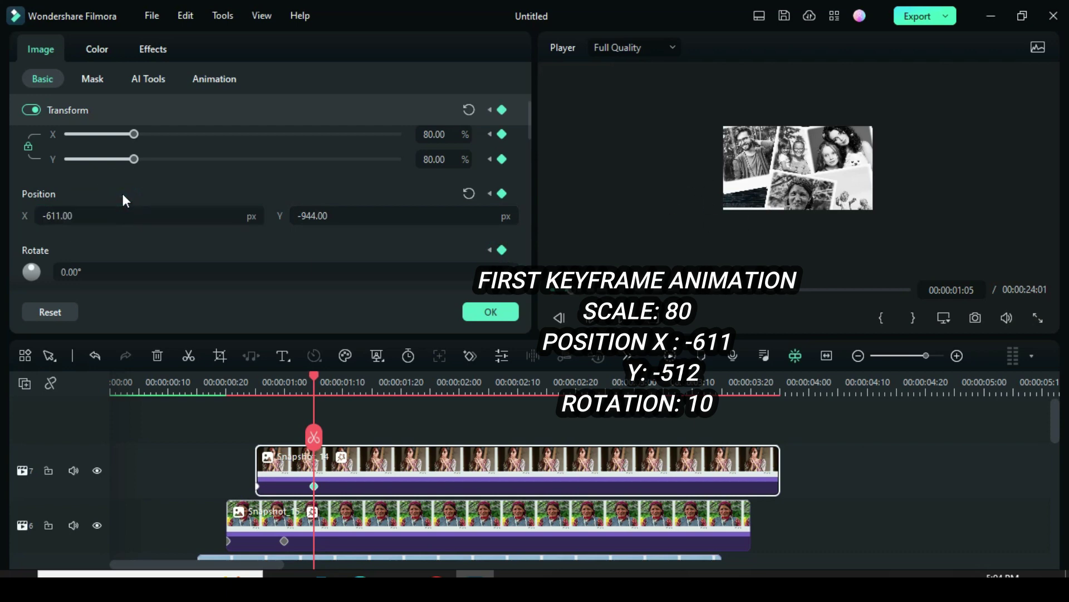
pyautogui.click(337, 216)
pyautogui.write('-512')
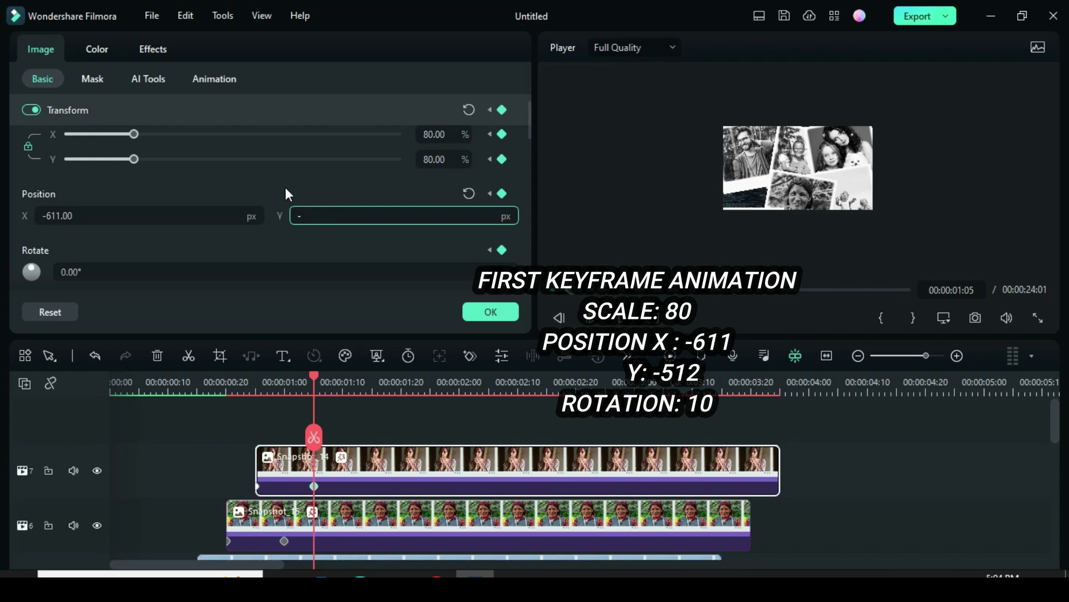
pyautogui.press('Return')
# Set Snapshot_14's rotation to 10° at its 00:00:01:05 keyframe
pyautogui.click(103, 274)
pyautogui.write('1')
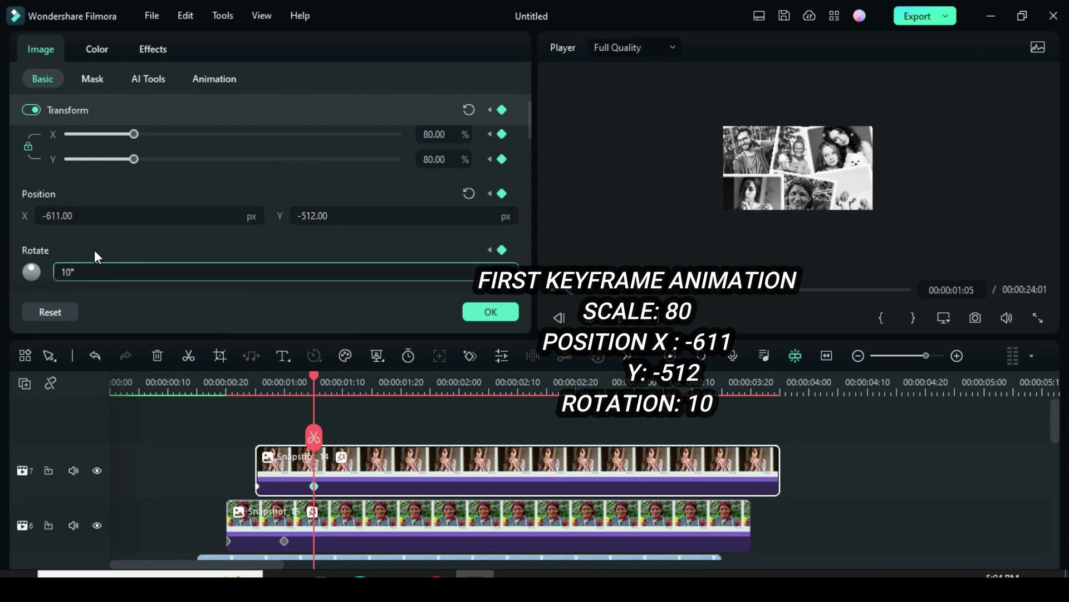
pyautogui.press('Return')
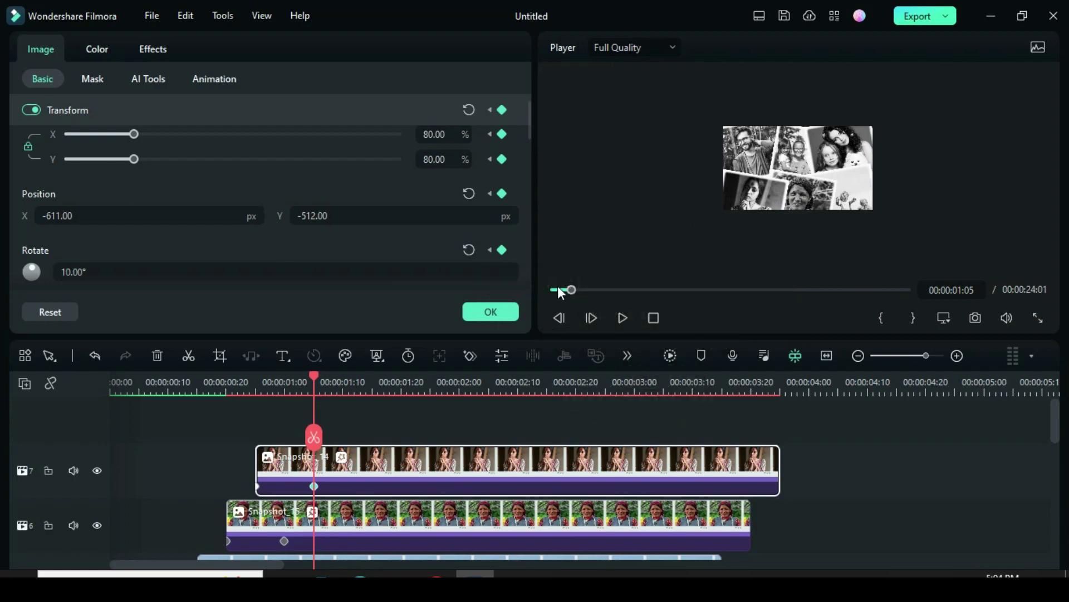
# Replay the video from the start to check all six snapshots sliding in
pyautogui.click(552, 287)
pyautogui.click(622, 317)
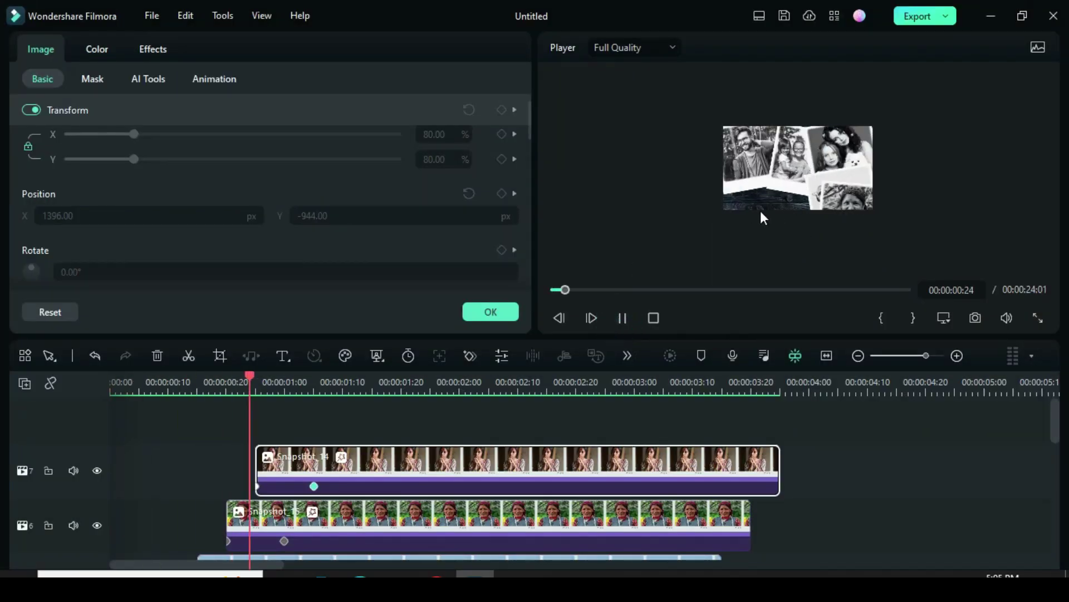
pyautogui.click(553, 290)
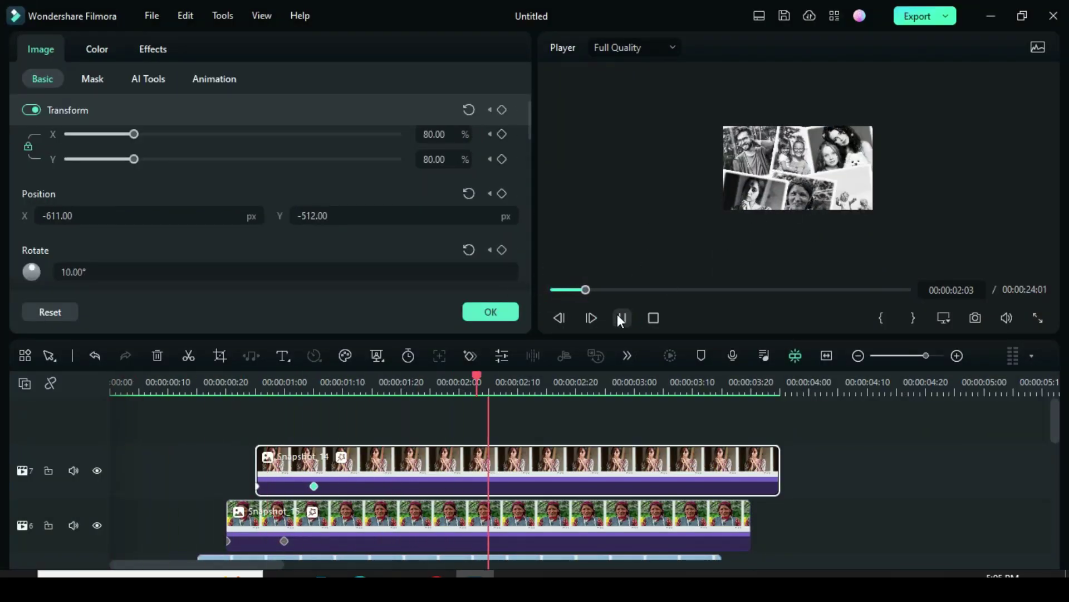
# Place Snapshot_11 from the project media on a new track above Snapshot_14, starting at frame 23
pyautogui.moveTo(533, 380); pyautogui.dragTo(243, 392)
pyautogui.click(491, 311)
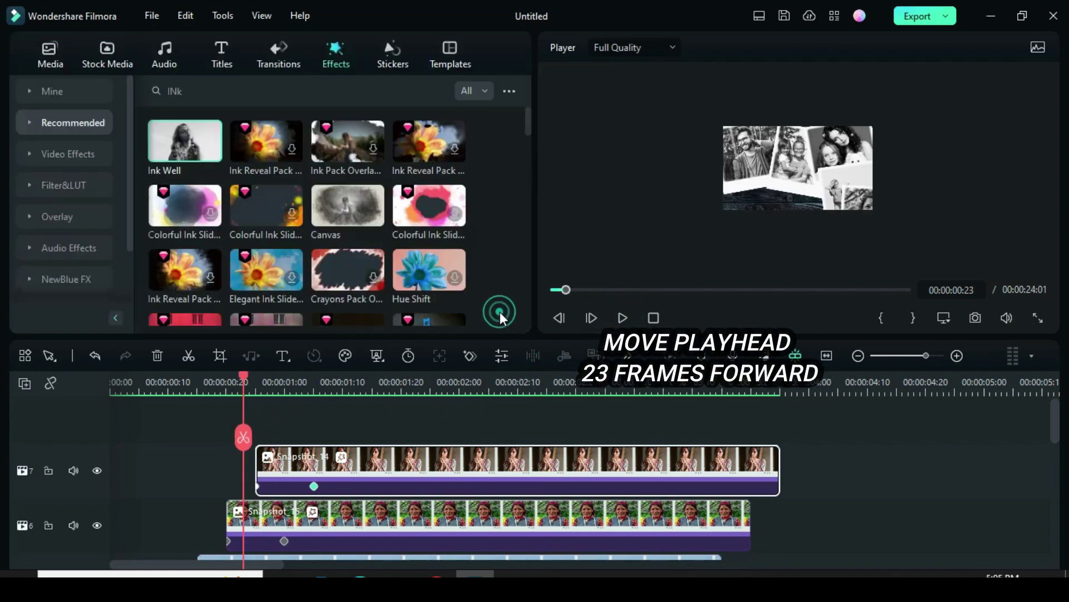
pyautogui.click(61, 50)
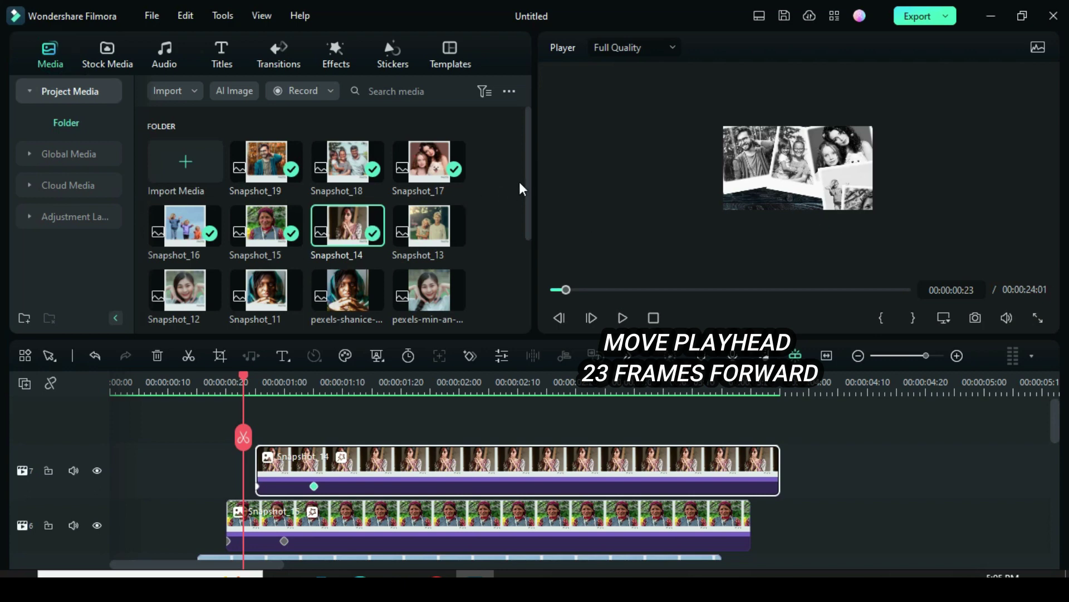
pyautogui.moveTo(527, 174); pyautogui.dragTo(527, 202)
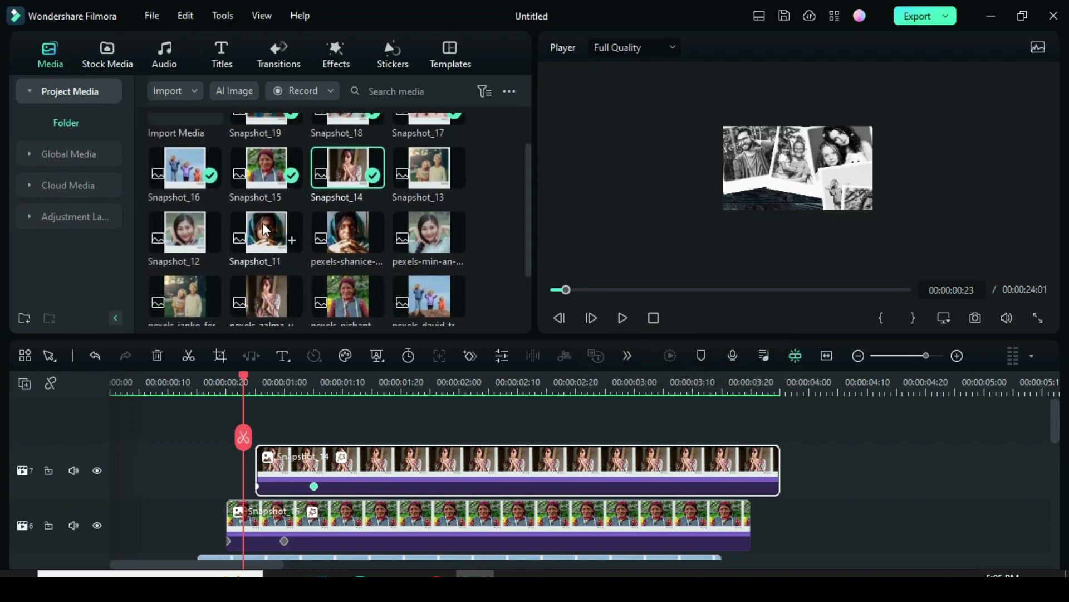
pyautogui.moveTo(266, 230); pyautogui.dragTo(262, 434)
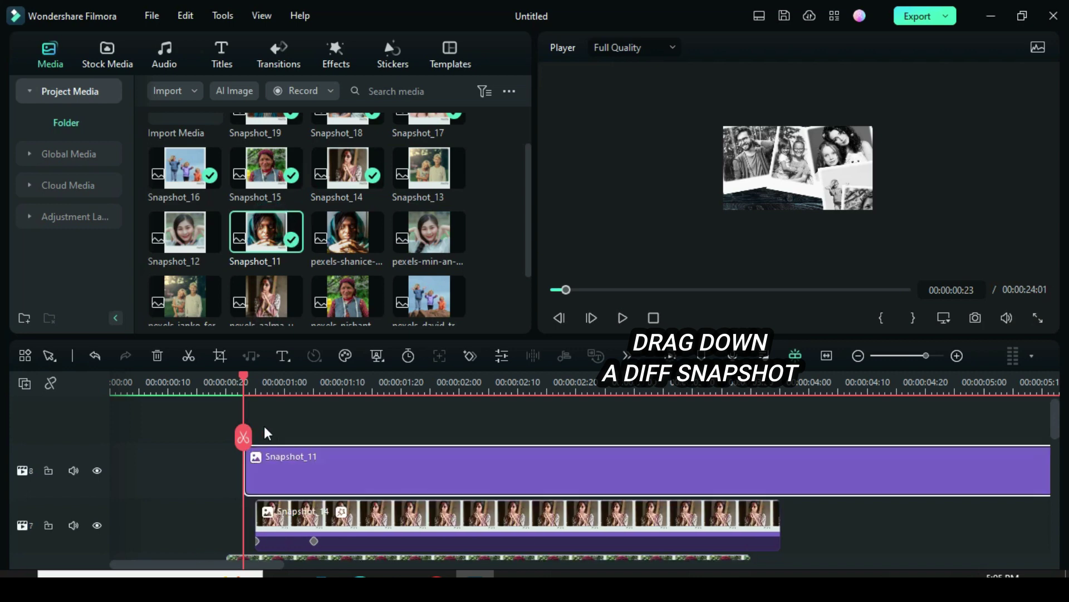
# Scale Snapshot_11 to 80%
pyautogui.scroll(-1, 351, 477)
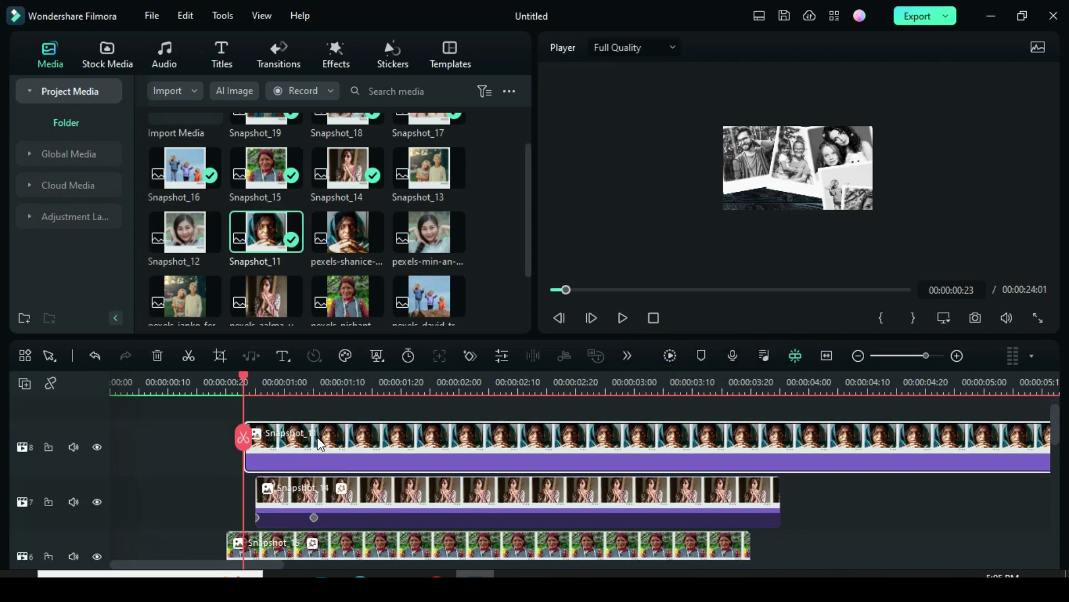
pyautogui.doubleClick(322, 441)
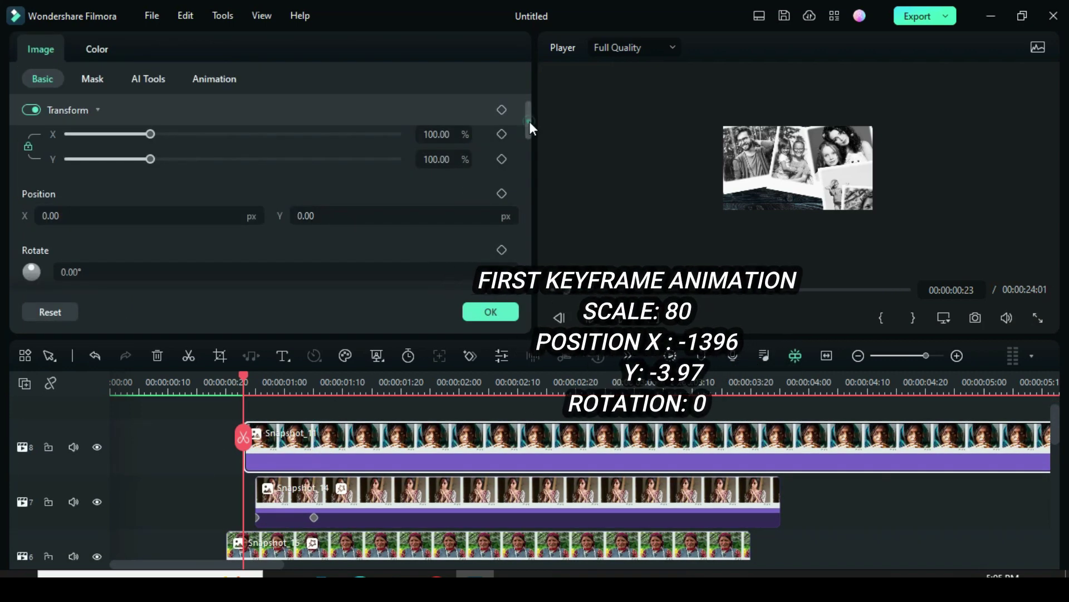
pyautogui.doubleClick(440, 170)
pyautogui.write('80')
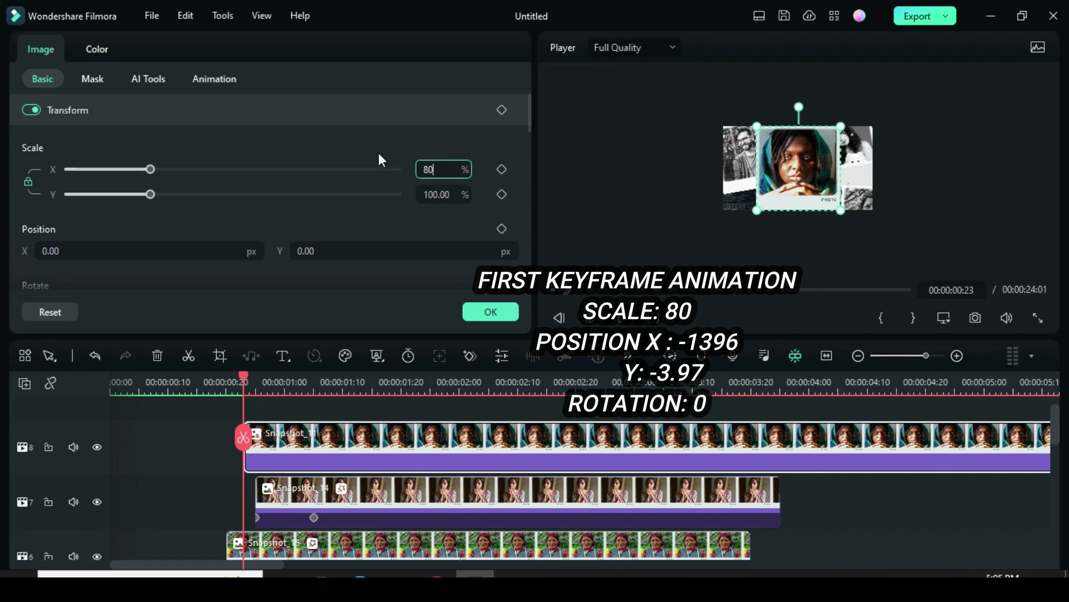
pyautogui.press('Return')
# Add scale, position and rotation keyframes to Snapshot_11 at frame 23
pyautogui.click(502, 169)
pyautogui.click(502, 229)
pyautogui.scroll(-1, 530, 134)
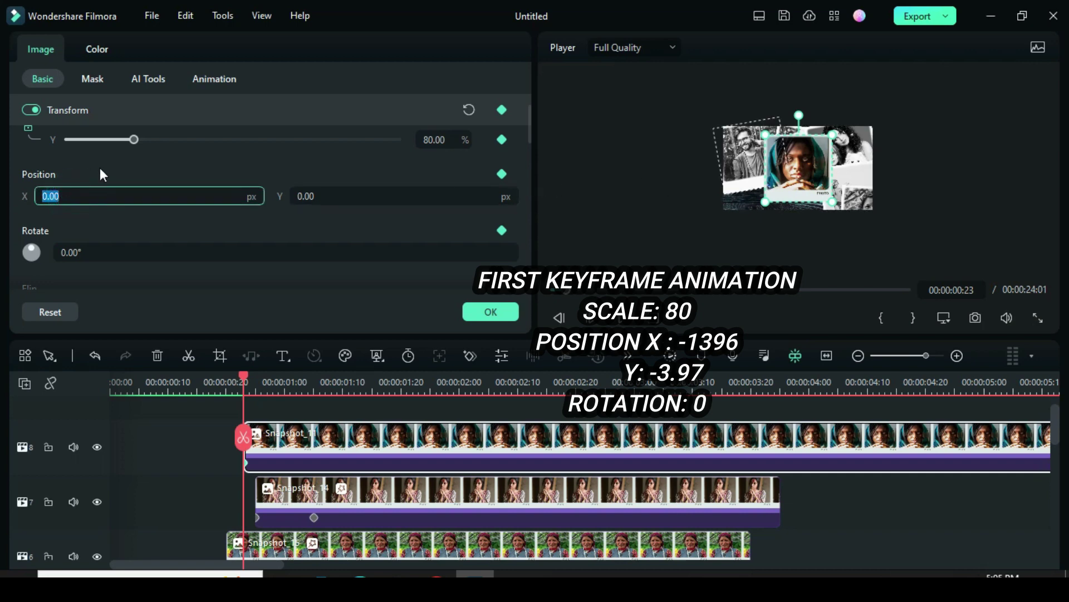
# Set Snapshot_11's position at frame 23 to X -1396 and Y -3.97
pyautogui.write('-1396')
pyautogui.click(107, 168)
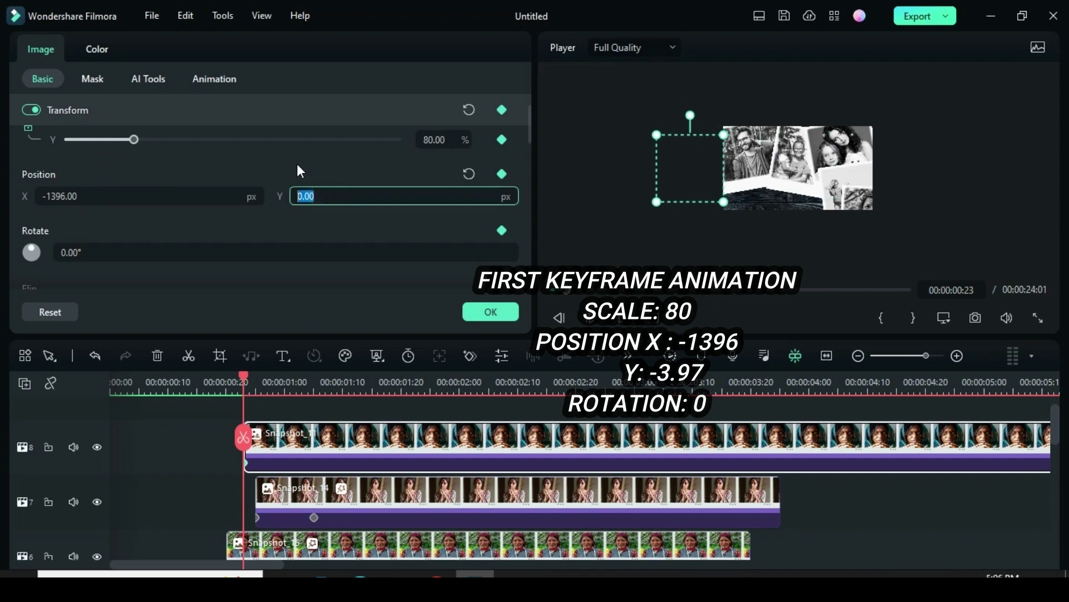
pyautogui.write('-3.97')
pyautogui.click(297, 163)
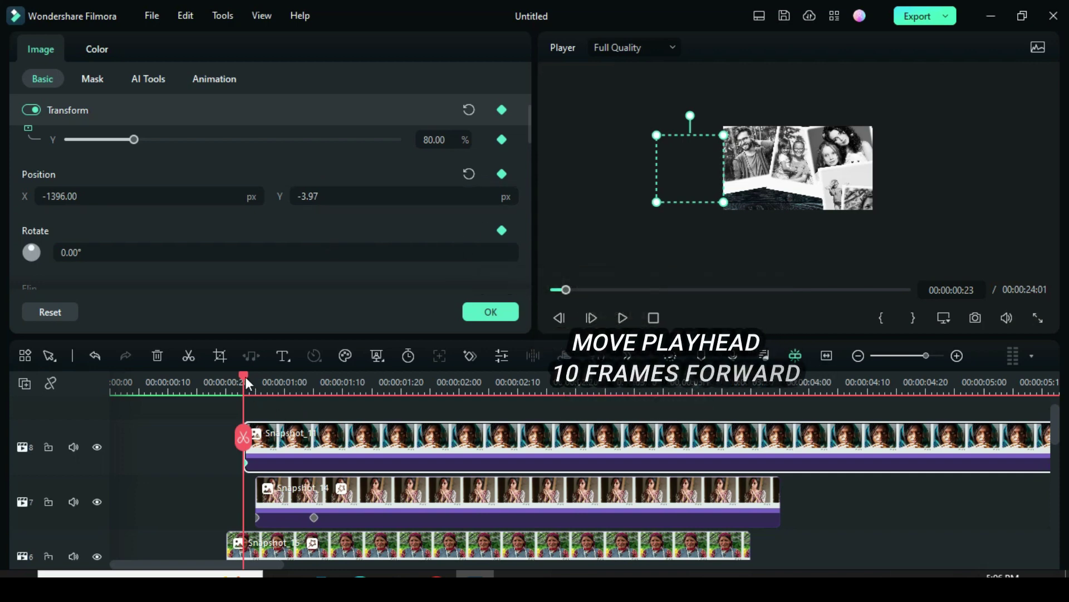
# Add scale, position and rotation keyframes to Snapshot_11 at 00:00:01:03, ten frames after its first keyframe
pyautogui.moveTo(245, 376); pyautogui.dragTo(302, 377)
pyautogui.scroll(1, 527, 129)
pyautogui.click(502, 149)
pyautogui.click(502, 209)
pyautogui.moveTo(527, 130); pyautogui.dragTo(529, 131)
pyautogui.click(501, 230)
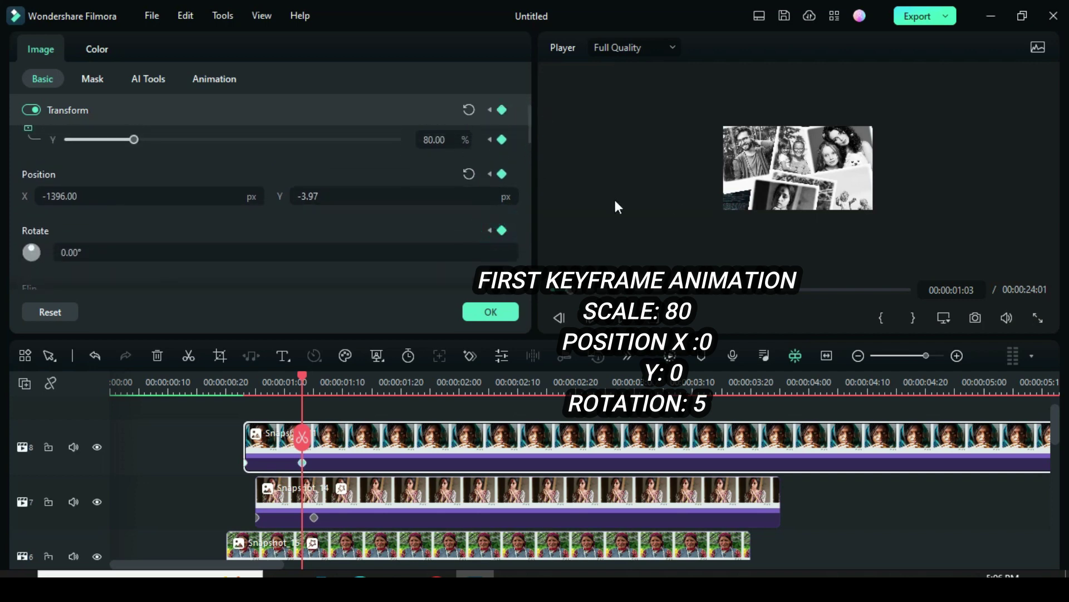
# Reset Snapshot_11's position to 0, 0 and set its rotation to 5° at the second keyframe
pyautogui.click(469, 175)
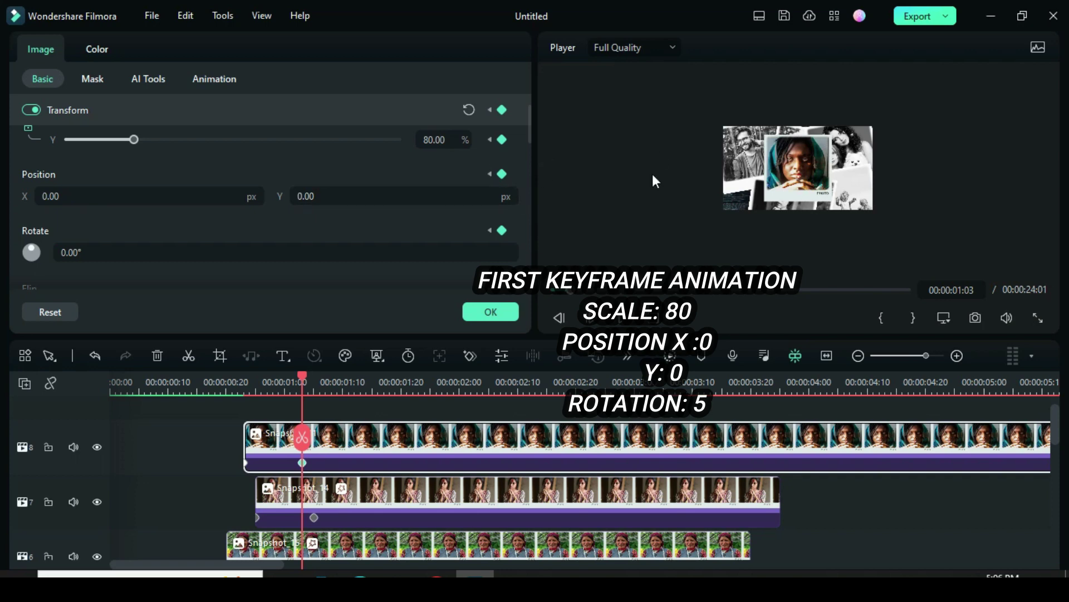
pyautogui.moveTo(95, 252); pyautogui.dragTo(60, 254)
pyautogui.write('5')
pyautogui.press('Return')
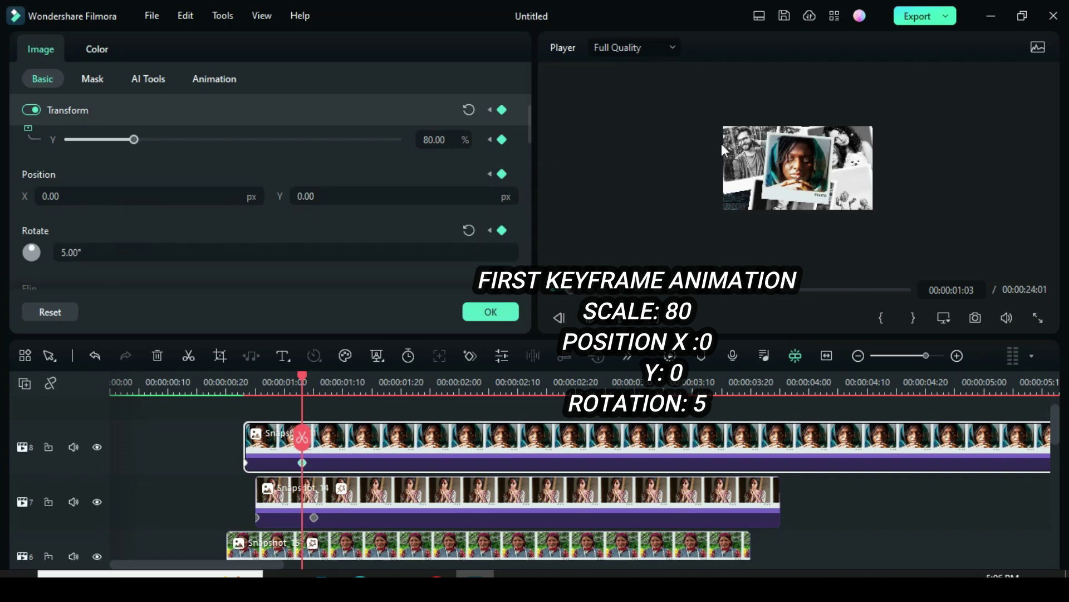
# Split all the snapshot clips at 3 seconds and delete the parts after the cut
pyautogui.moveTo(303, 376); pyautogui.dragTo(634, 386)
pyautogui.moveTo(740, 405); pyautogui.dragTo(606, 512)
pyautogui.click(188, 355)
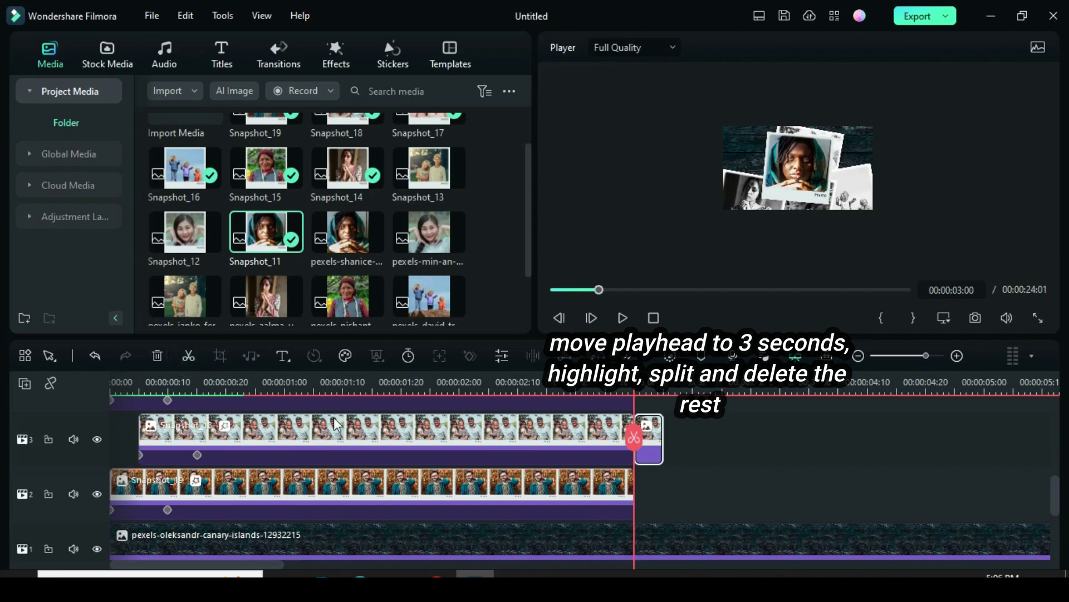
pyautogui.click(158, 355)
pyautogui.scroll(-5, 676, 473)
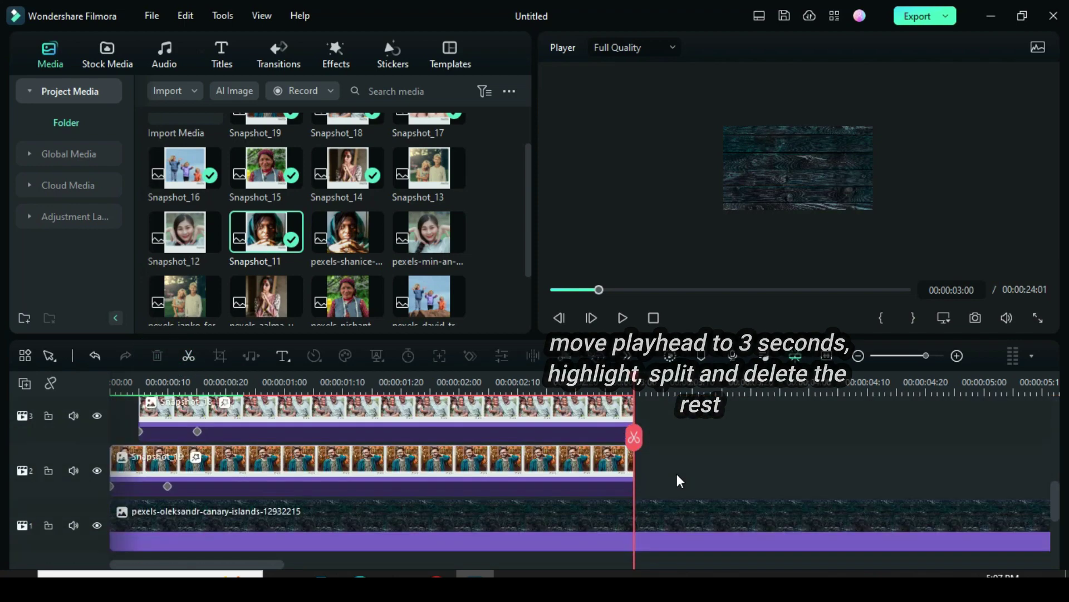
# Render the preview and replay the video from the start to check all seven snapshots sliding in
pyautogui.click(552, 289)
pyautogui.click(629, 418)
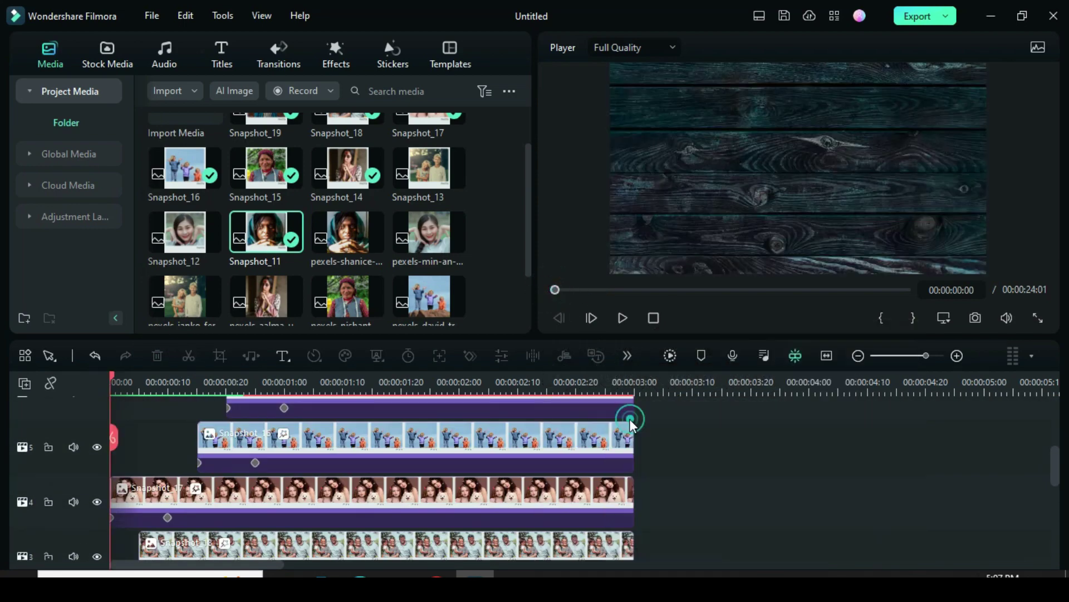
pyautogui.click(669, 357)
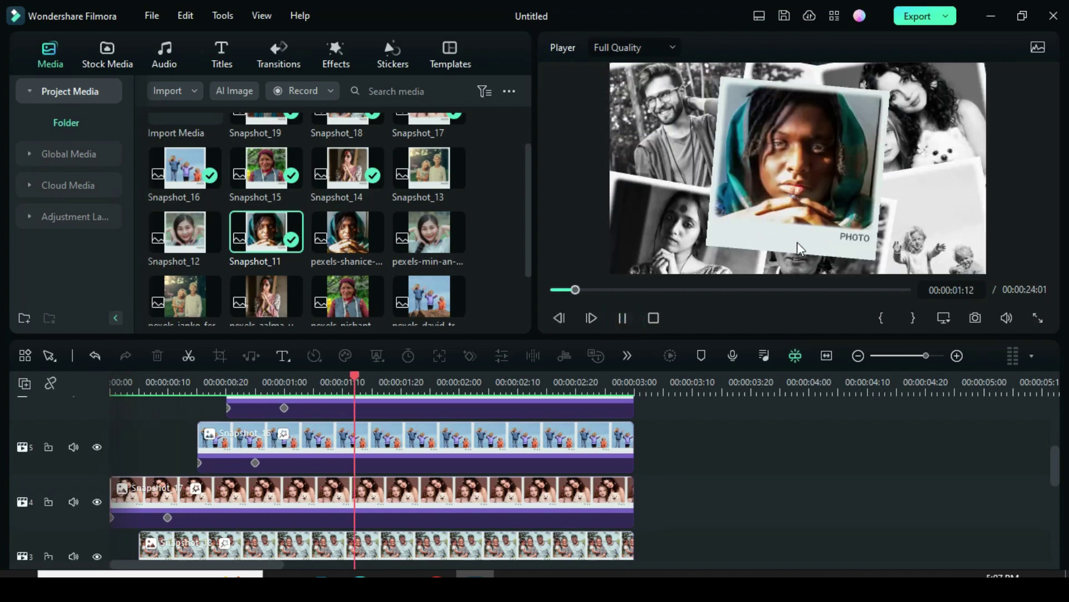
pyautogui.click(554, 289)
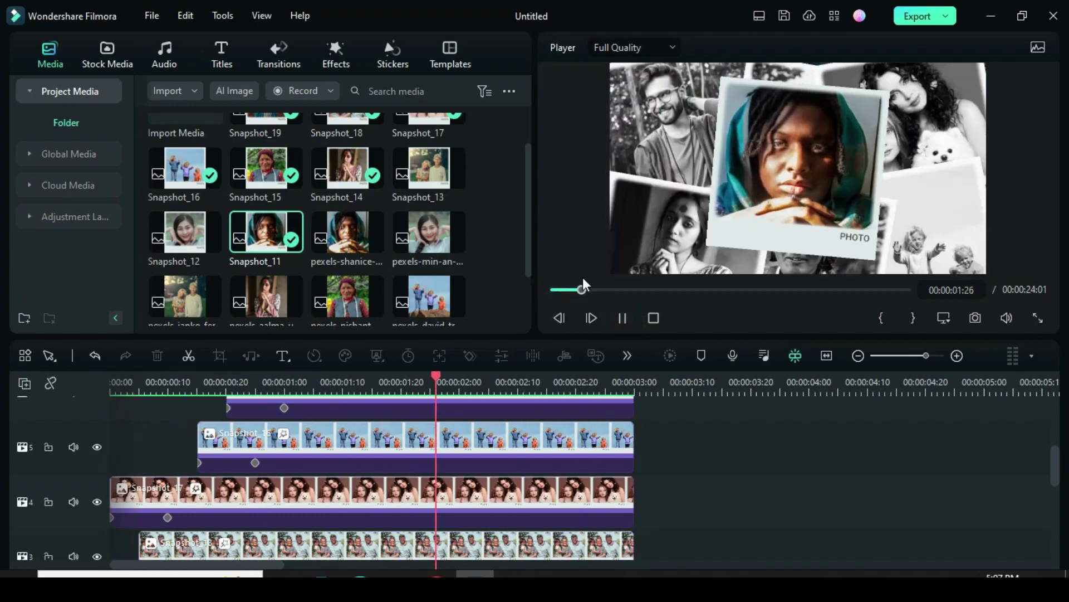
pyautogui.click(551, 287)
pyautogui.moveTo(589, 290)
pyautogui.mouseDown()
pyautogui.moveTo(606, 291)
pyautogui.moveTo(592, 293)
pyautogui.mouseUp()
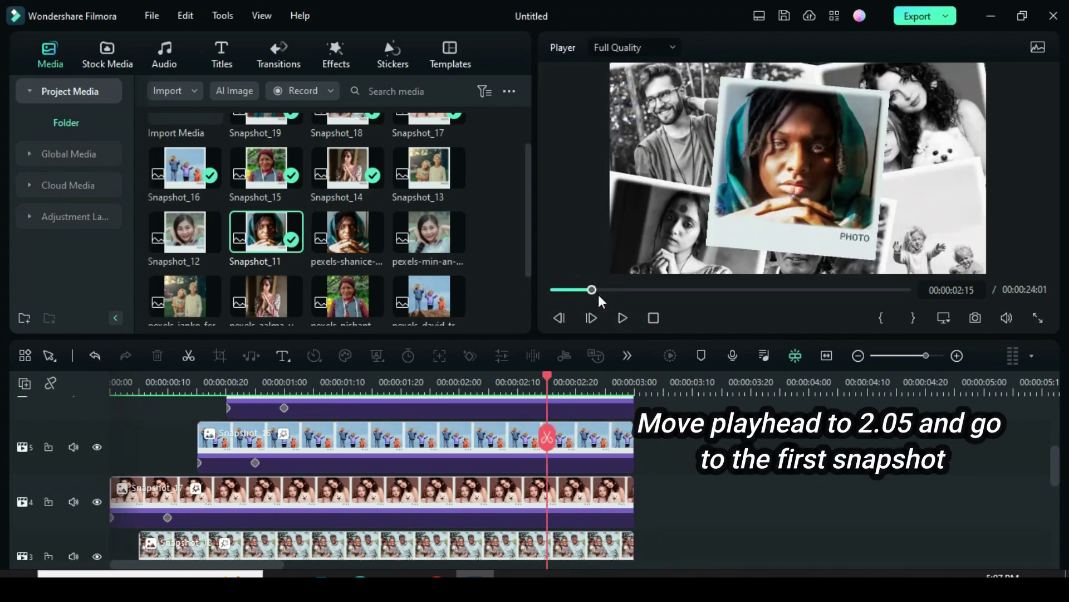
# Add rotation and opacity keyframes to Snapshot_19 at 00:00:02:05
pyautogui.scroll(-2, 576, 447)
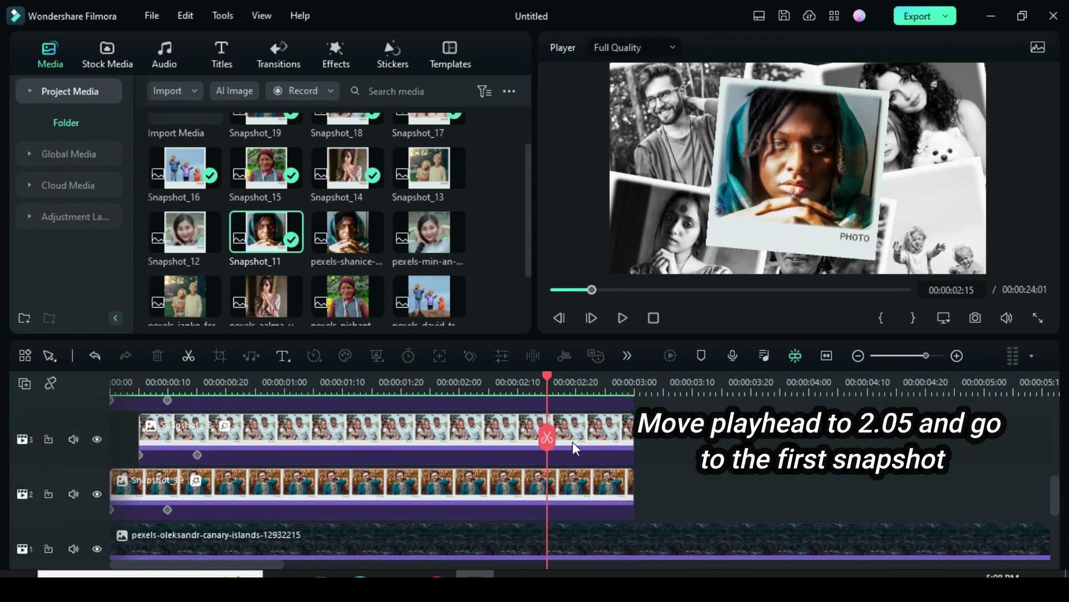
pyautogui.click(555, 480)
pyautogui.moveTo(548, 376); pyautogui.dragTo(489, 382)
pyautogui.doubleClick(503, 492)
pyautogui.moveTo(529, 135); pyautogui.dragTo(507, 190)
pyautogui.click(502, 147)
pyautogui.click(503, 232)
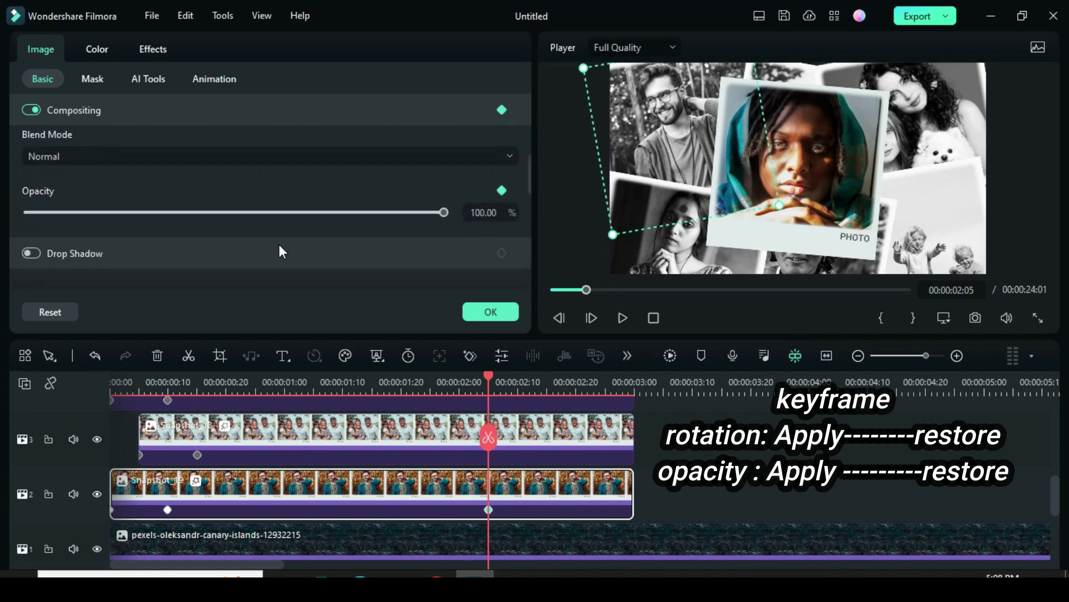
# At 00:00:02:29, set Snapshot_19's opacity to 0% and reset its rotation to 0°
pyautogui.moveTo(491, 377); pyautogui.dragTo(628, 388)
pyautogui.moveTo(330, 217); pyautogui.dragTo(61, 216)
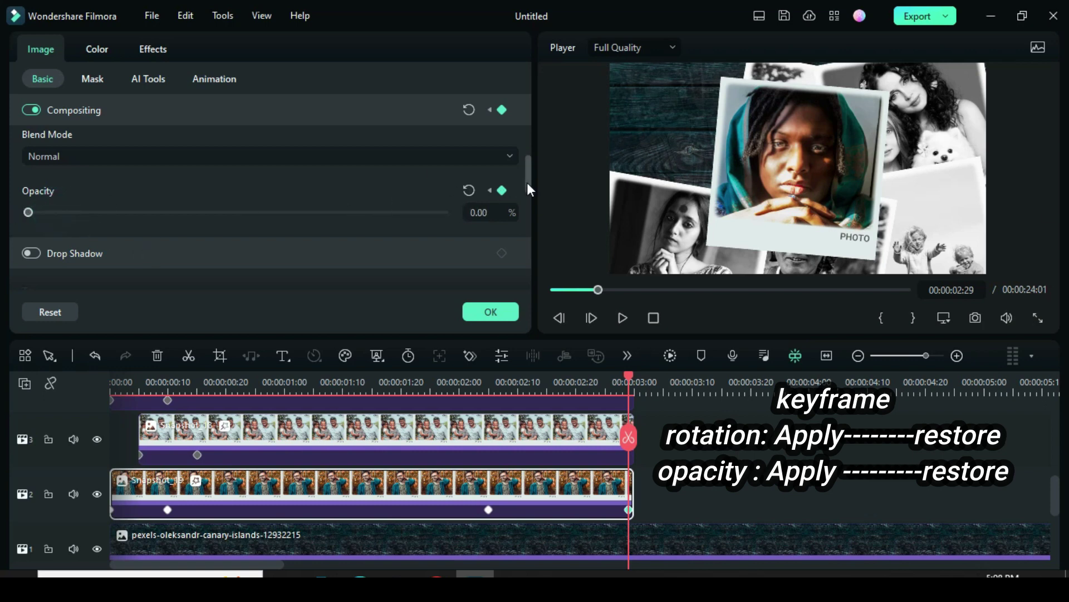
pyautogui.scroll(5, 525, 181)
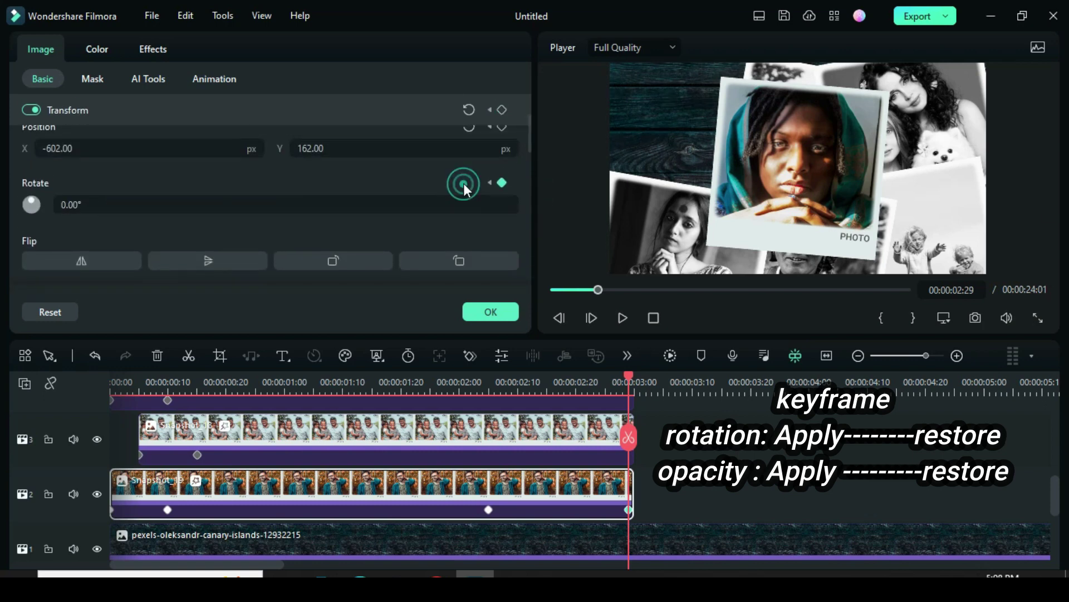
# Keyframe Snapshot_18's rotation and opacity at 00:00:02:05, and bring them to 0° and 0% at 00:00:02:28
pyautogui.click(490, 383)
pyautogui.click(499, 446)
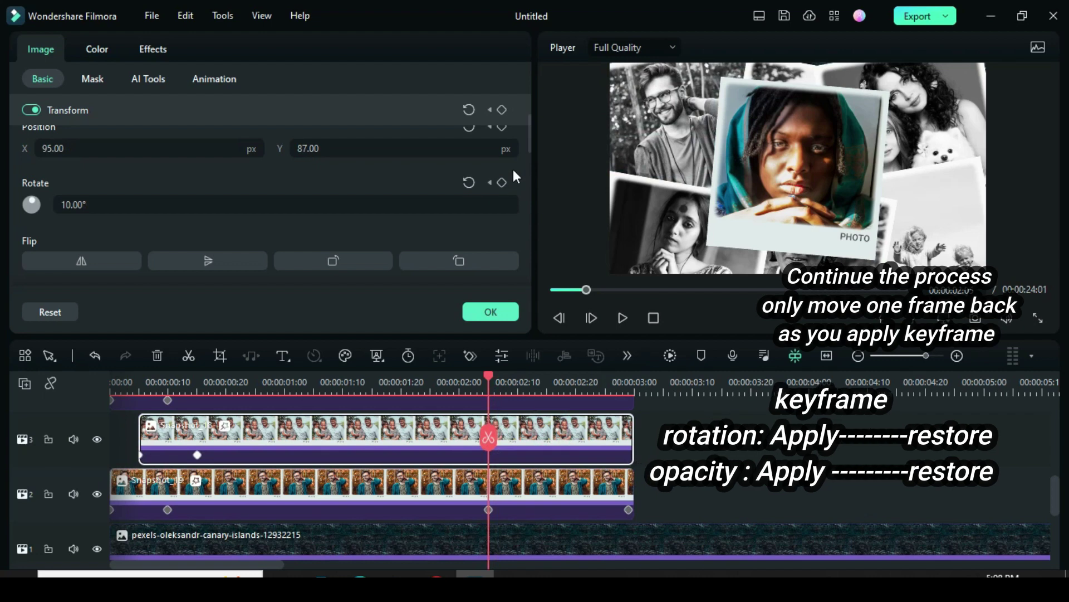
pyautogui.scroll(-5, 523, 162)
pyautogui.moveTo(444, 204); pyautogui.dragTo(23, 204)
pyautogui.moveTo(528, 181); pyautogui.dragTo(523, 141)
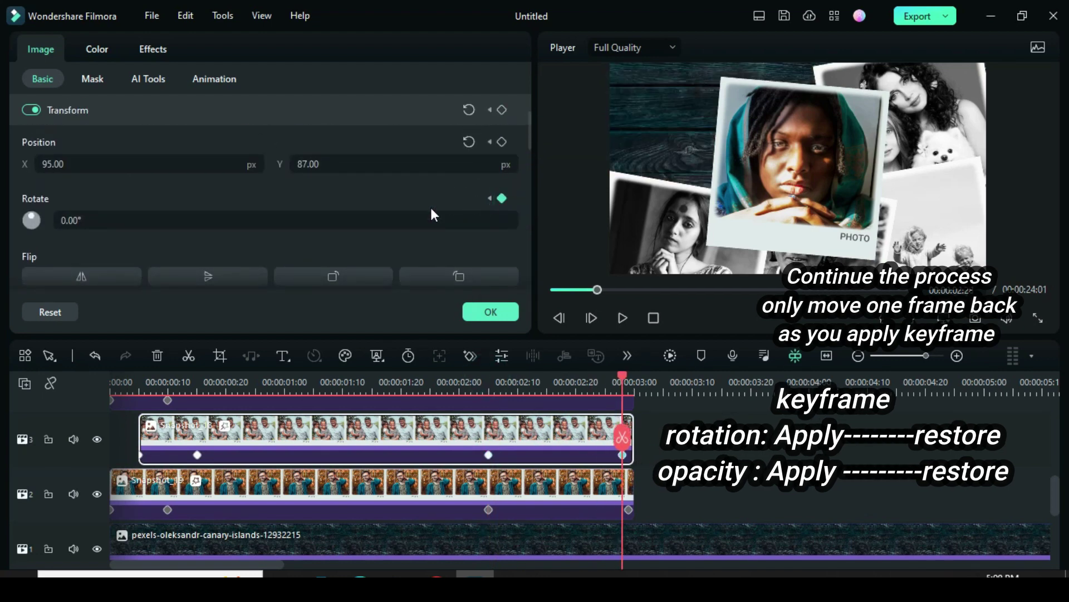
# Add rotation and opacity keyframes to Snapshot_17 at 00:00:02:05
pyautogui.click(489, 382)
pyautogui.scroll(2, 532, 454)
pyautogui.click(532, 455)
pyautogui.moveTo(527, 133); pyautogui.dragTo(533, 173)
pyautogui.click(502, 198)
# At 00:00:02:27, lower Snapshot_17's opacity to 0% and reset its rotation
pyautogui.moveTo(488, 379); pyautogui.dragTo(617, 382)
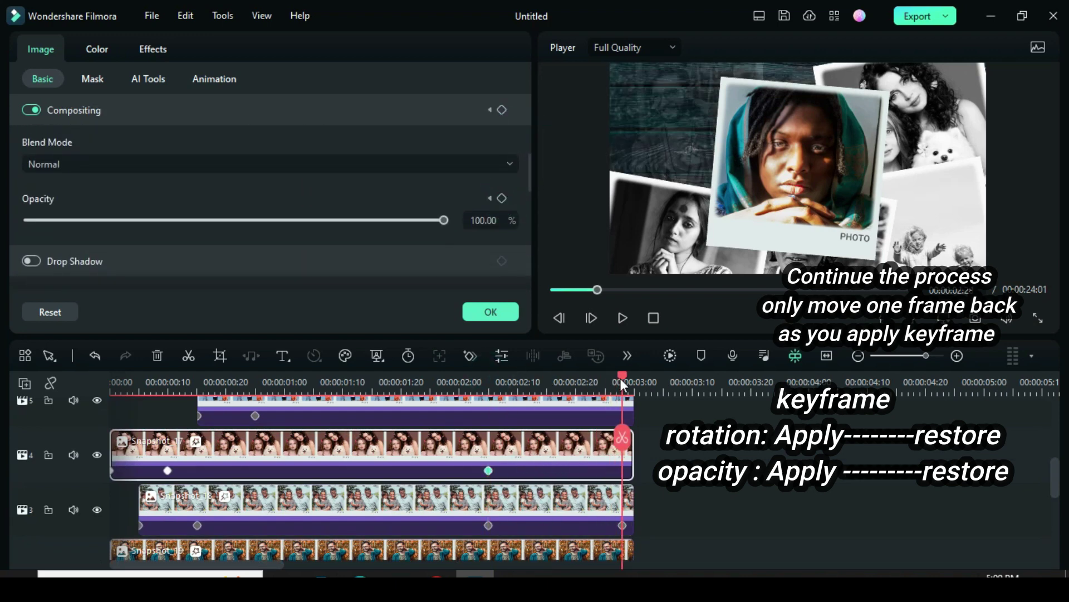
pyautogui.moveTo(444, 220); pyautogui.dragTo(23, 220)
pyautogui.moveTo(528, 177); pyautogui.dragTo(527, 134)
pyautogui.click(470, 209)
# Add rotation and opacity keyframes to Snapshot_16 at 00:00:02:05
pyautogui.click(488, 382)
pyautogui.scroll(2, 565, 456)
pyautogui.click(550, 453)
pyautogui.click(501, 209)
pyautogui.moveTo(530, 117); pyautogui.dragTo(530, 161)
pyautogui.click(502, 205)
# At 00:00:02:26, lower Snapshot_16's opacity to 0% and reset its rotation
pyautogui.moveTo(490, 382); pyautogui.dragTo(612, 387)
pyautogui.moveTo(444, 228); pyautogui.dragTo(23, 228)
pyautogui.moveTo(530, 171); pyautogui.dragTo(529, 133)
pyautogui.click(469, 182)
# Add rotation and opacity keyframes to Snapshot_15 at 00:00:02:05
pyautogui.moveTo(612, 379); pyautogui.dragTo(488, 383)
pyautogui.scroll(2, 535, 444)
pyautogui.click(534, 454)
pyautogui.click(502, 183)
pyautogui.moveTo(529, 133); pyautogui.dragTo(529, 174)
pyautogui.click(502, 187)
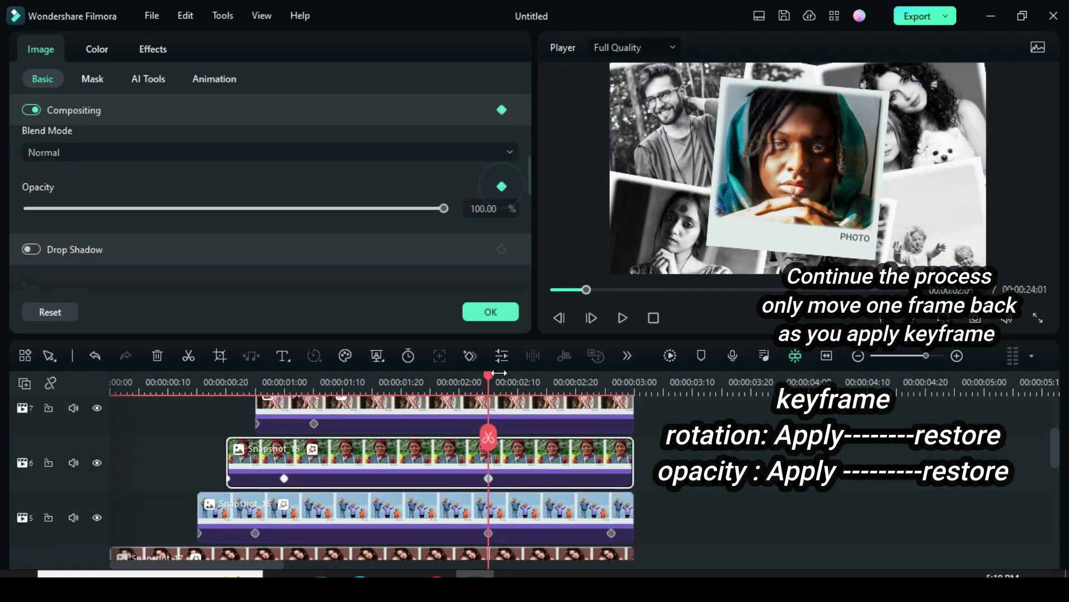
# At 00:00:02:25, lower Snapshot_15's opacity to 0% and reset its rotation
pyautogui.moveTo(488, 377); pyautogui.dragTo(612, 392)
pyautogui.moveTo(444, 208); pyautogui.dragTo(437, 210)
pyautogui.scroll(3, 530, 141)
# Add rotation and opacity keyframes to Snapshot_14 at 00:00:02:05
pyautogui.moveTo(611, 383); pyautogui.dragTo(488, 381)
pyautogui.scroll(1, 501, 440)
pyautogui.click(515, 451)
pyautogui.click(502, 178)
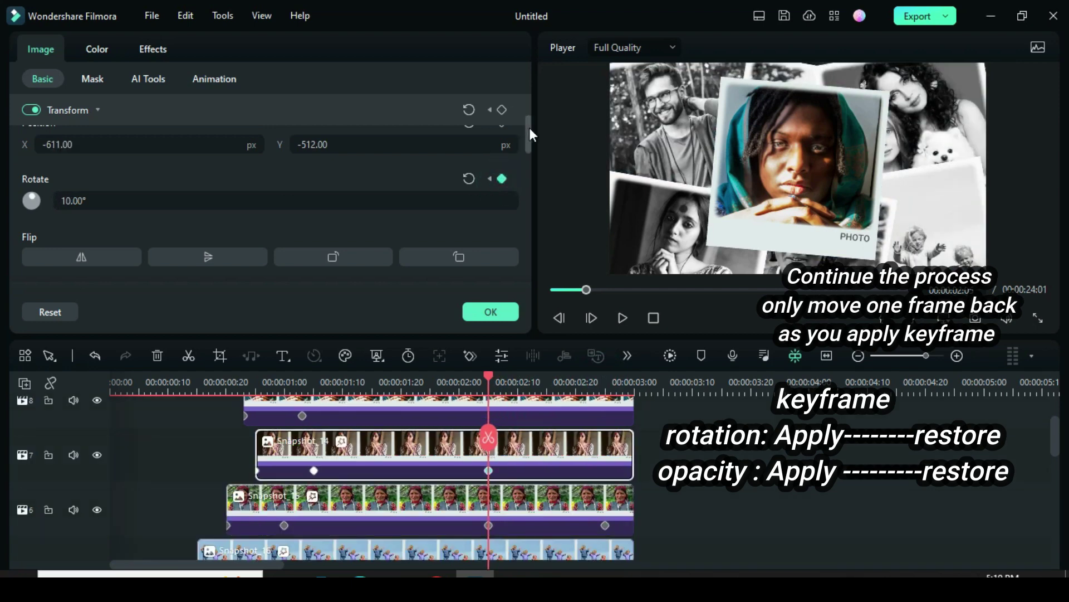
pyautogui.moveTo(528, 128); pyautogui.dragTo(528, 163)
pyautogui.click(502, 219)
# At 00:00:02:24, set Snapshot_14's opacity to 0% and reset its rotation
pyautogui.moveTo(489, 376); pyautogui.dragTo(600, 383)
pyautogui.moveTo(444, 240); pyautogui.dragTo(23, 241)
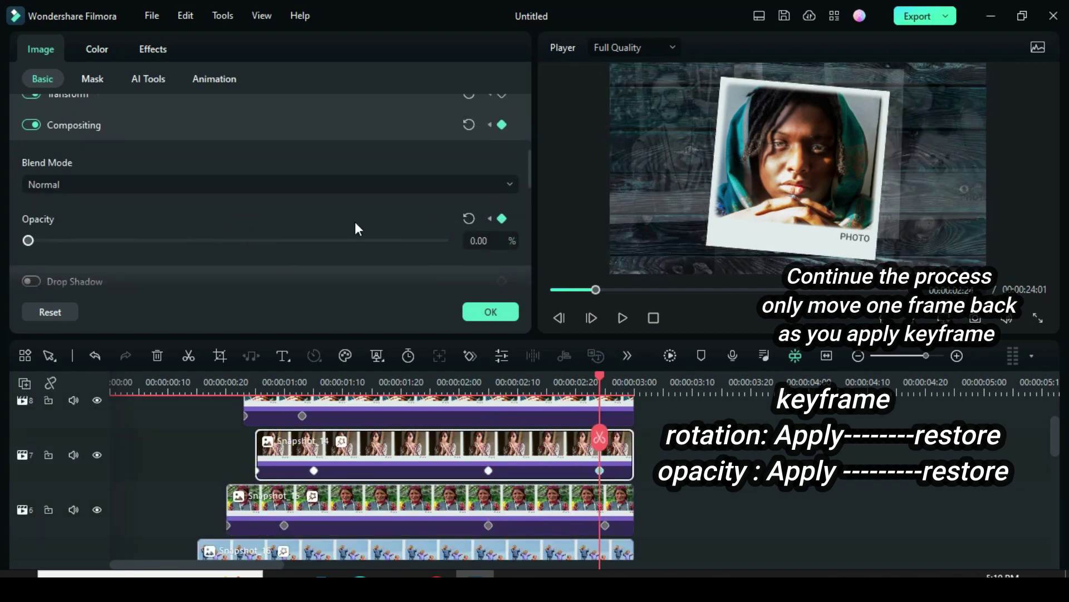
pyautogui.scroll(3, 523, 133)
# Add rotation and opacity keyframes to Snapshot_11 at 00:00:02:05
pyautogui.moveTo(596, 376); pyautogui.dragTo(489, 382)
pyautogui.scroll(1, 553, 433)
pyautogui.click(554, 434)
pyautogui.scroll(-3, 529, 184)
pyautogui.moveTo(529, 179); pyautogui.dragTo(530, 174)
pyautogui.click(502, 183)
# At 00:00:02:23, lower Snapshot_11's opacity to 0% and reset its rotation
pyautogui.moveTo(492, 378); pyautogui.dragTo(592, 375)
pyautogui.click(502, 182)
pyautogui.moveTo(345, 211); pyautogui.dragTo(23, 210)
pyautogui.moveTo(529, 173); pyautogui.dragTo(530, 135)
pyautogui.click(469, 159)
# Review the keyframes on all snapshot tracks, render the preview and play the video from the start to check the fade-outs
pyautogui.click(555, 290)
pyautogui.moveTo(683, 385); pyautogui.dragTo(638, 382)
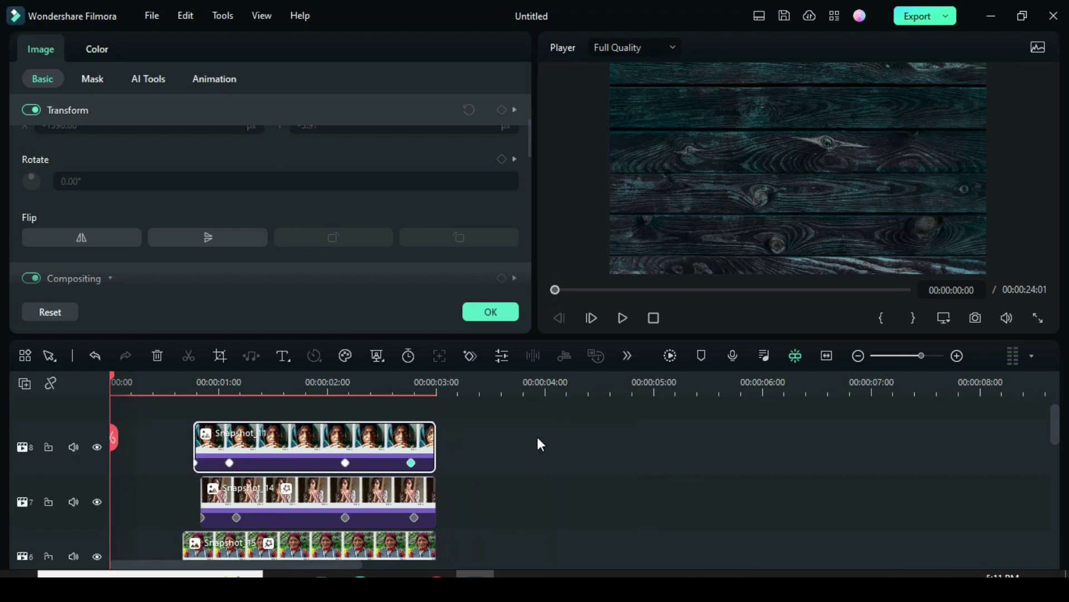
pyautogui.scroll(-4, 496, 436)
pyautogui.scroll(-2, 496, 435)
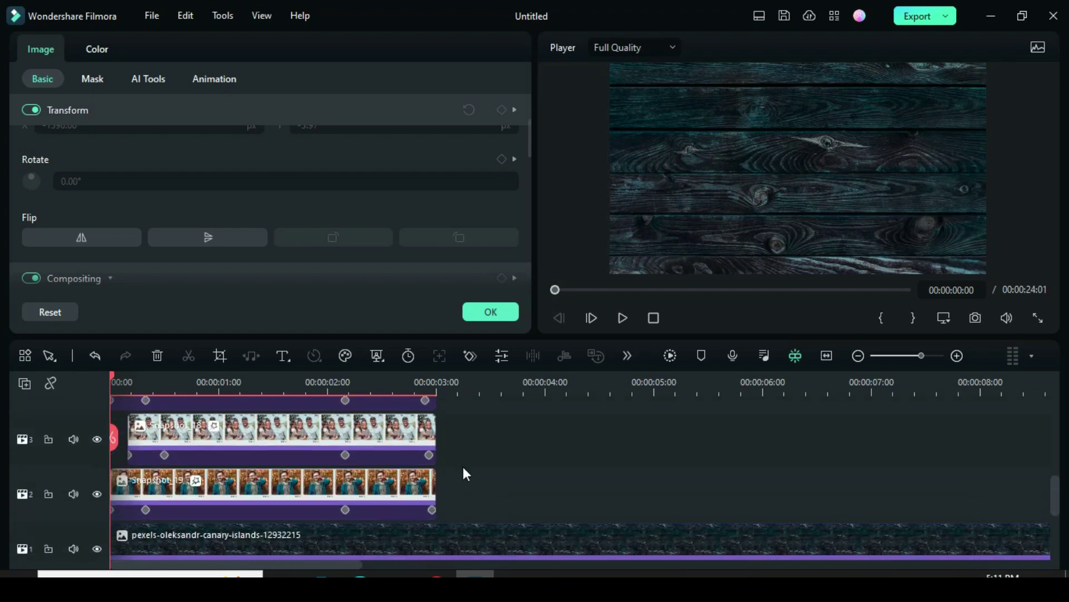
pyautogui.scroll(6, 463, 466)
pyautogui.scroll(-5, 462, 462)
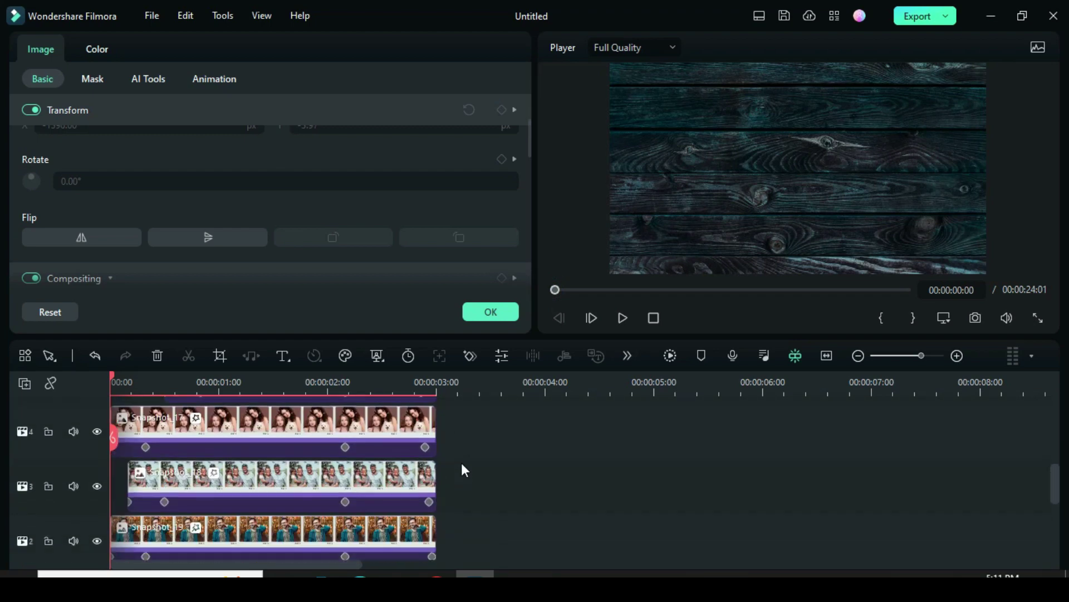
pyautogui.click(671, 355)
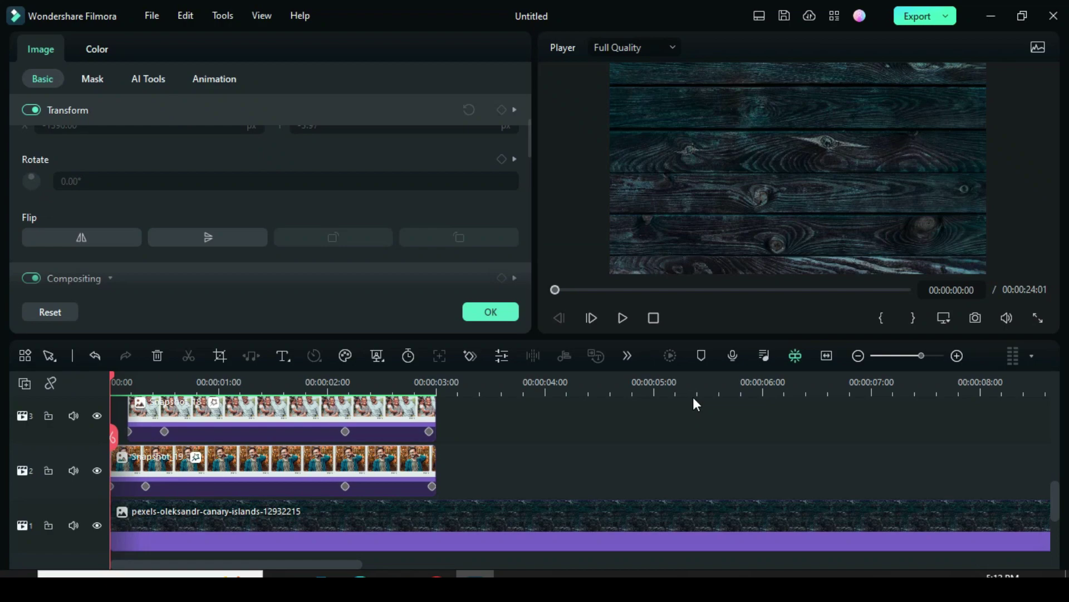
pyautogui.click(623, 318)
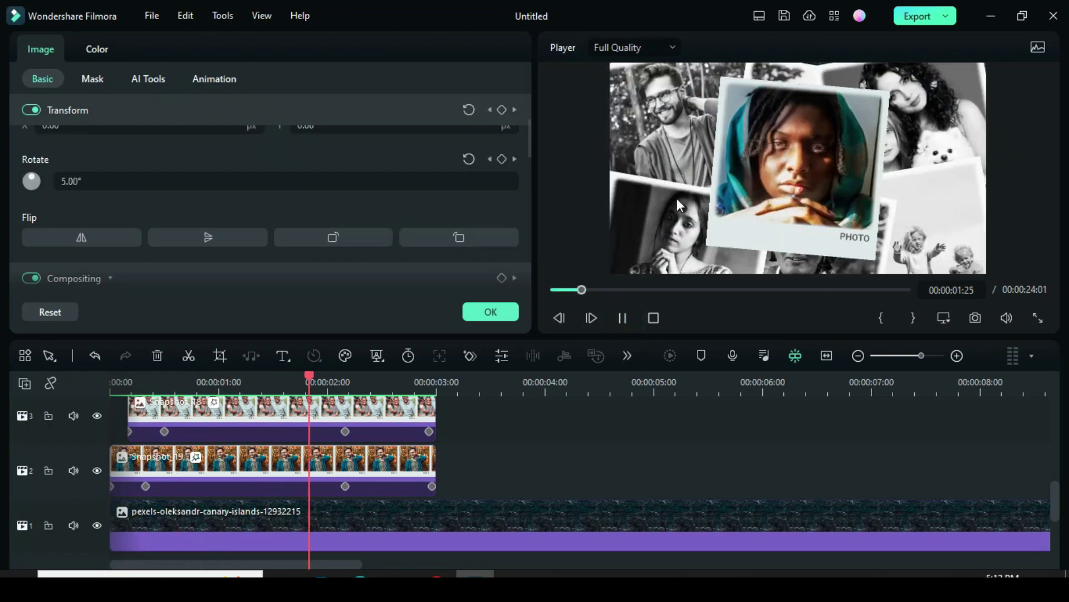
pyautogui.click(552, 290)
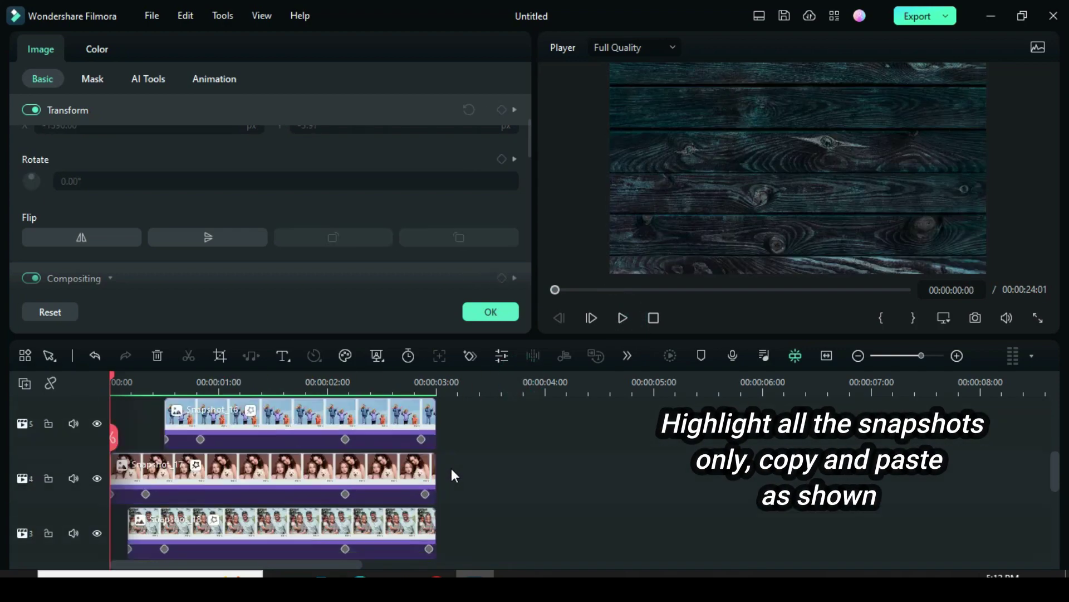
# Copy all the snapshot clips without the wood background and paste them at the 3-second mark
pyautogui.scroll(3, 451, 468)
pyautogui.moveTo(234, 423); pyautogui.dragTo(460, 494)
pyautogui.rightClick(406, 468)
pyautogui.click(440, 115)
pyautogui.click(623, 317)
pyautogui.click(623, 316)
pyautogui.moveTo(454, 376); pyautogui.dragTo(437, 380)
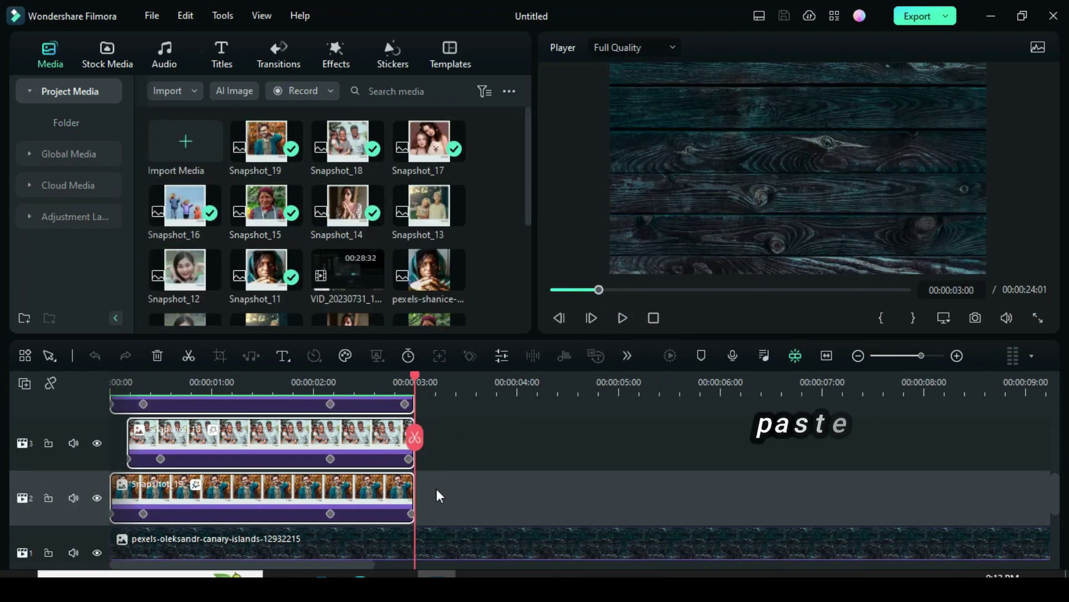
pyautogui.rightClick(436, 489)
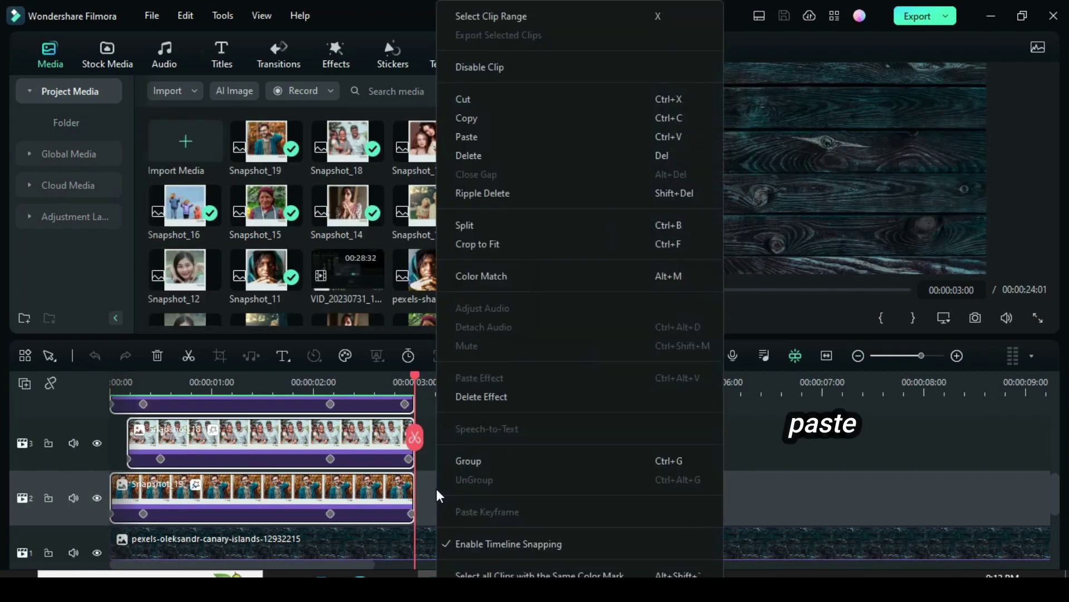
pyautogui.click(472, 143)
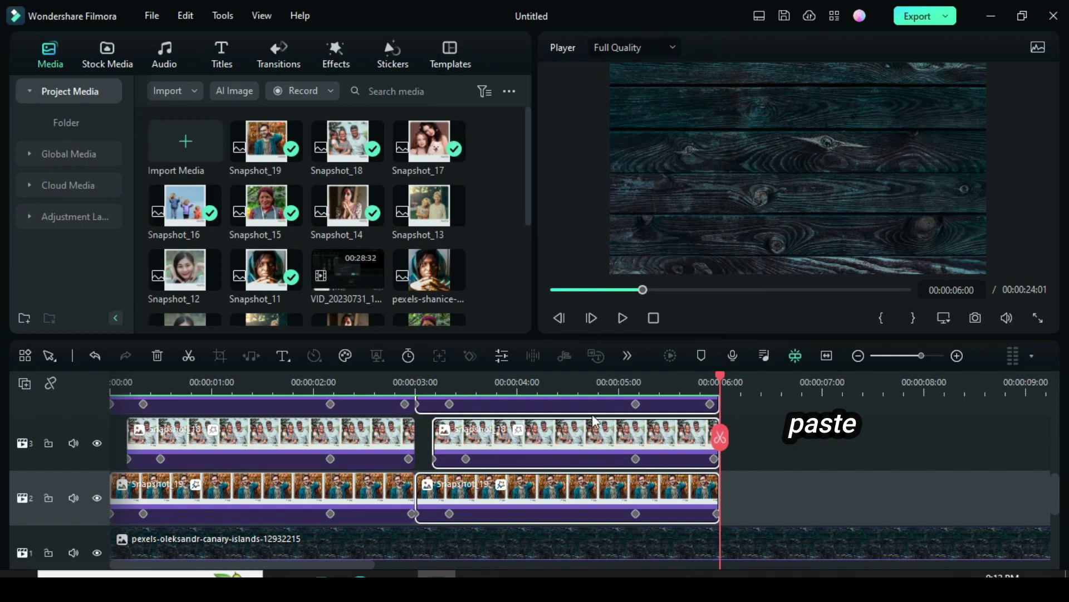
# Play the video from the start to check the pasted snapshot set, and return to 3 seconds
pyautogui.click(553, 290)
pyautogui.click(623, 317)
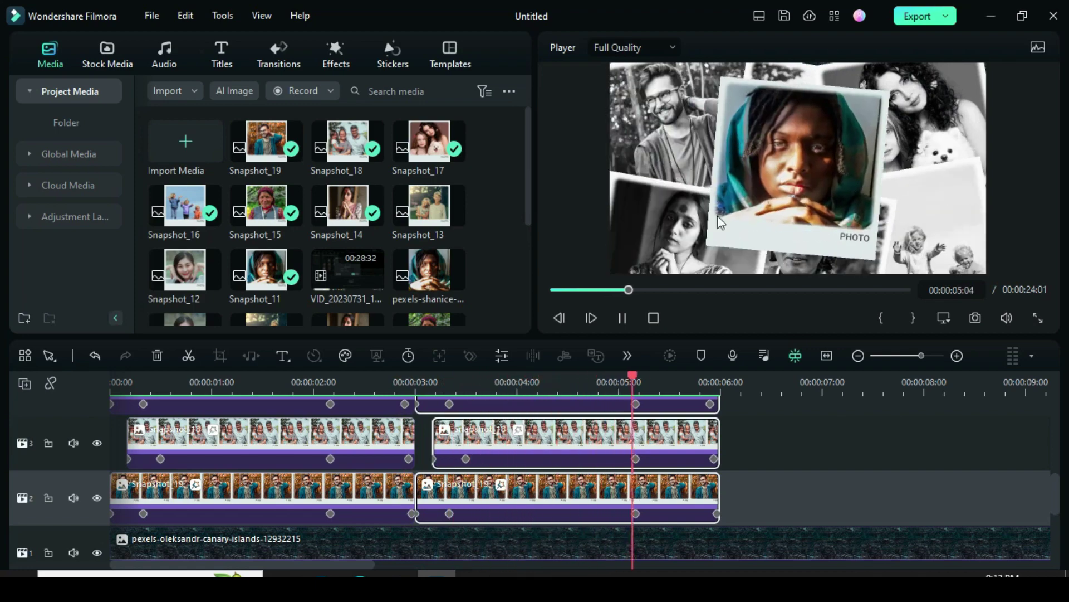
pyautogui.moveTo(766, 381); pyautogui.dragTo(416, 397)
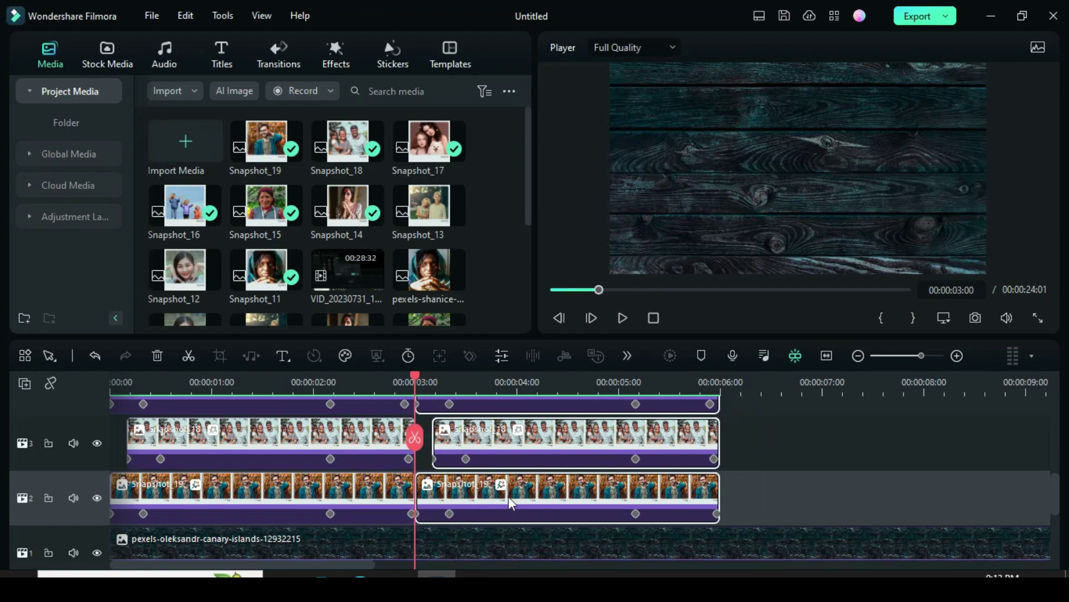
# Replace the pasted copies of Snapshot_19, Snapshot_18, Snapshot_17 and Snapshot_16 with Snapshot_11, Snapshot_12, Snapshot_13 and Snapshot_14 respectively
pyautogui.moveTo(267, 270); pyautogui.dragTo(500, 492)
pyautogui.moveTo(185, 270); pyautogui.dragTo(501, 437)
pyautogui.scroll(2, 501, 438)
pyautogui.moveTo(429, 205); pyautogui.dragTo(496, 437)
pyautogui.scroll(2, 495, 438)
pyautogui.click(558, 430)
pyautogui.moveTo(348, 205); pyautogui.dragTo(549, 431)
pyautogui.scroll(3, 549, 435)
pyautogui.click(550, 446)
# Replace the pasted copies of Snapshot_15, Snapshot_14 and Snapshot_11 with Snapshot_16, Snapshot_19 and Snapshot_15 respectively
pyautogui.moveTo(207, 219); pyautogui.dragTo(565, 457)
pyautogui.scroll(2, 565, 457)
pyautogui.moveTo(276, 146); pyautogui.dragTo(589, 468)
pyautogui.scroll(2, 589, 468)
pyautogui.moveTo(273, 207); pyautogui.dragTo(549, 448)
pyautogui.scroll(-2, 583, 478)
# Set position X to 1396 at the first keyframe of the second set's uppermost clip, Snapshot_15
pyautogui.scroll(2, 563, 462)
pyautogui.moveTo(417, 379); pyautogui.dragTo(570, 392)
pyautogui.click(560, 461)
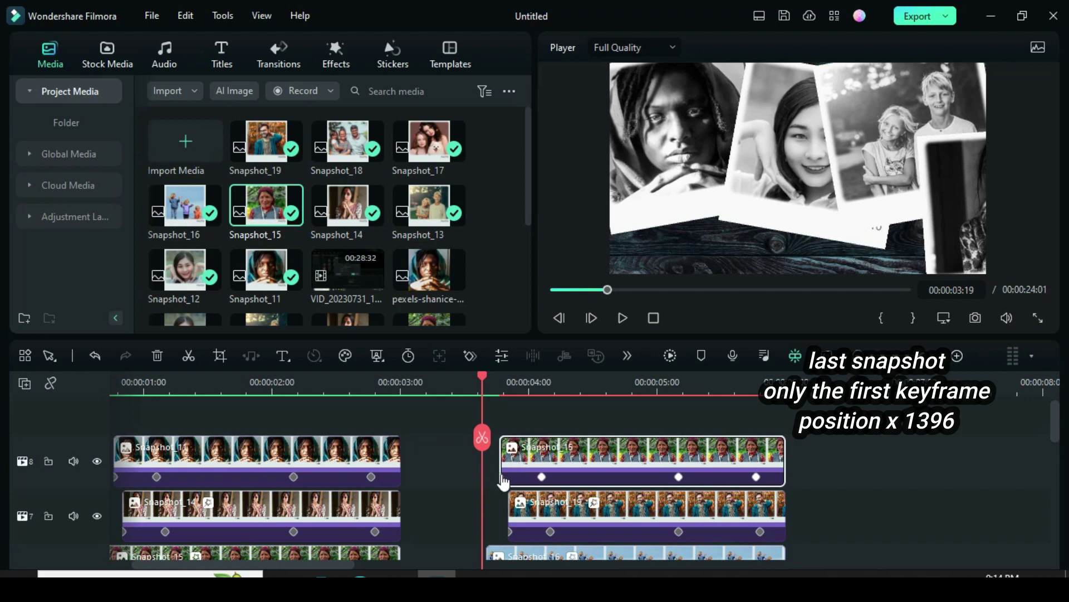
pyautogui.click(501, 478)
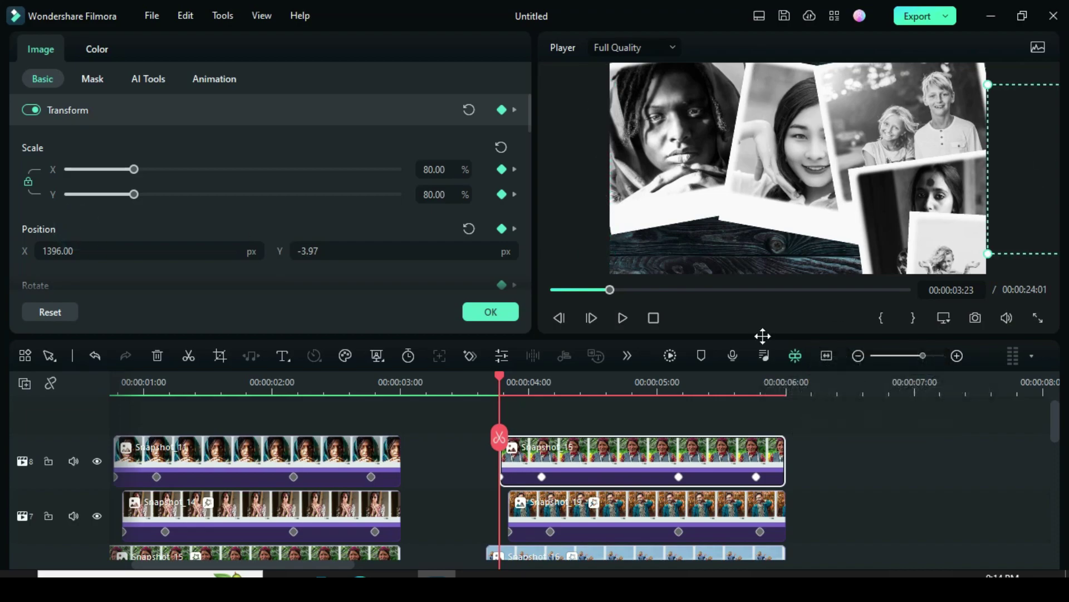
# Render the preview and play the second snapshot set from 00:00:03:14 to check its animation
pyautogui.click(671, 356)
pyautogui.moveTo(498, 379); pyautogui.dragTo(459, 380)
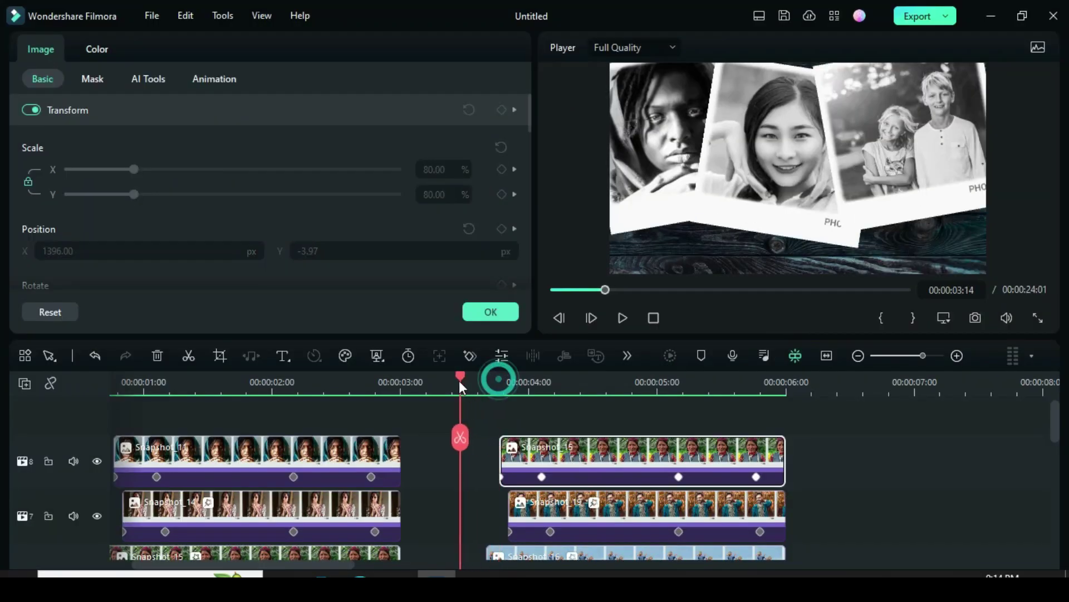
pyautogui.click(622, 318)
pyautogui.click(616, 320)
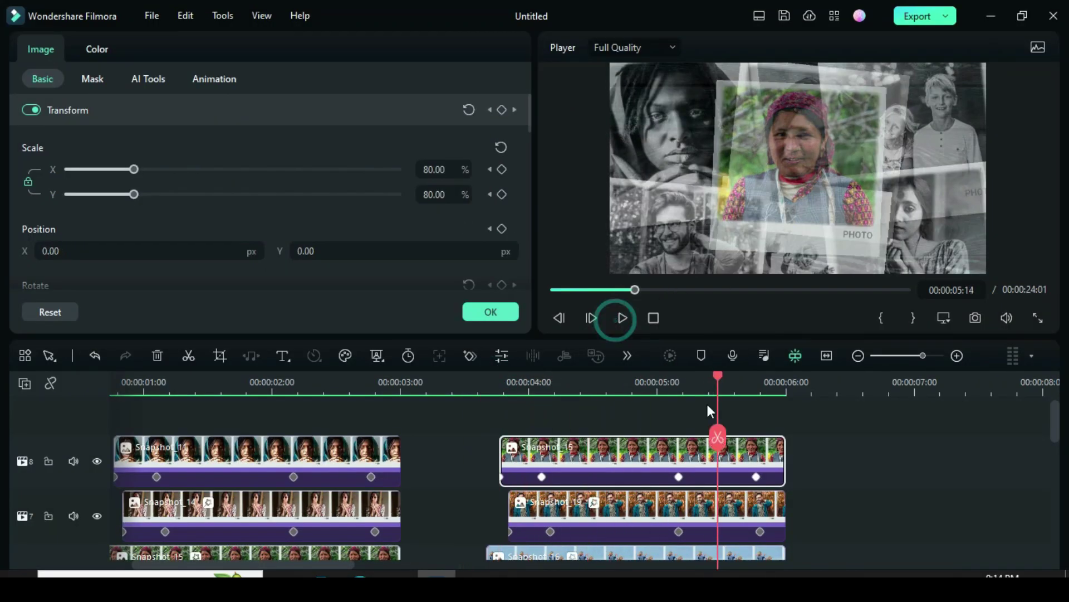
# Copy all clips of the second snapshot set and paste them at 00:00:06:00 as a third set
pyautogui.moveTo(716, 379); pyautogui.dragTo(683, 378)
pyautogui.scroll(-1, 830, 413)
pyautogui.moveTo(830, 413); pyautogui.dragTo(761, 510)
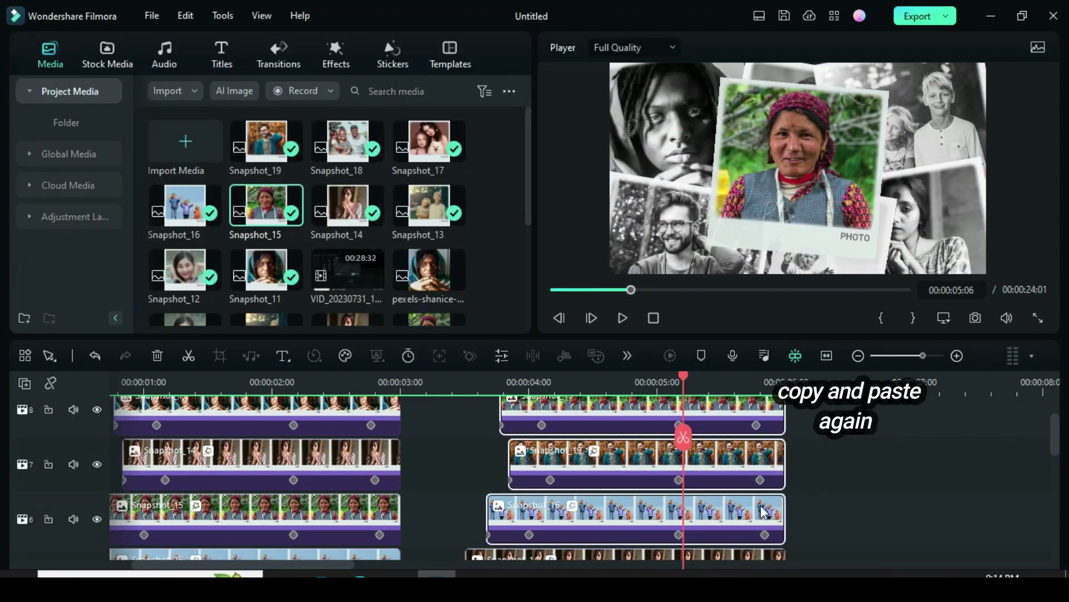
pyautogui.scroll(1, 828, 453)
pyautogui.moveTo(829, 452); pyautogui.dragTo(722, 493)
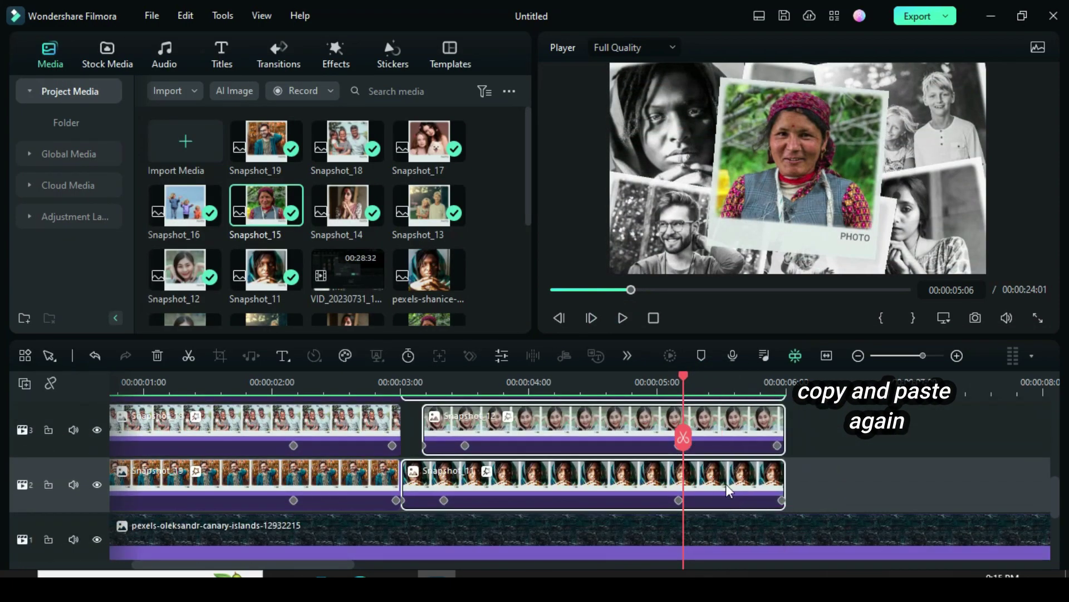
pyautogui.rightClick(723, 433)
pyautogui.click(749, 118)
pyautogui.moveTo(298, 565); pyautogui.dragTo(374, 565)
pyautogui.moveTo(366, 376); pyautogui.dragTo(491, 426)
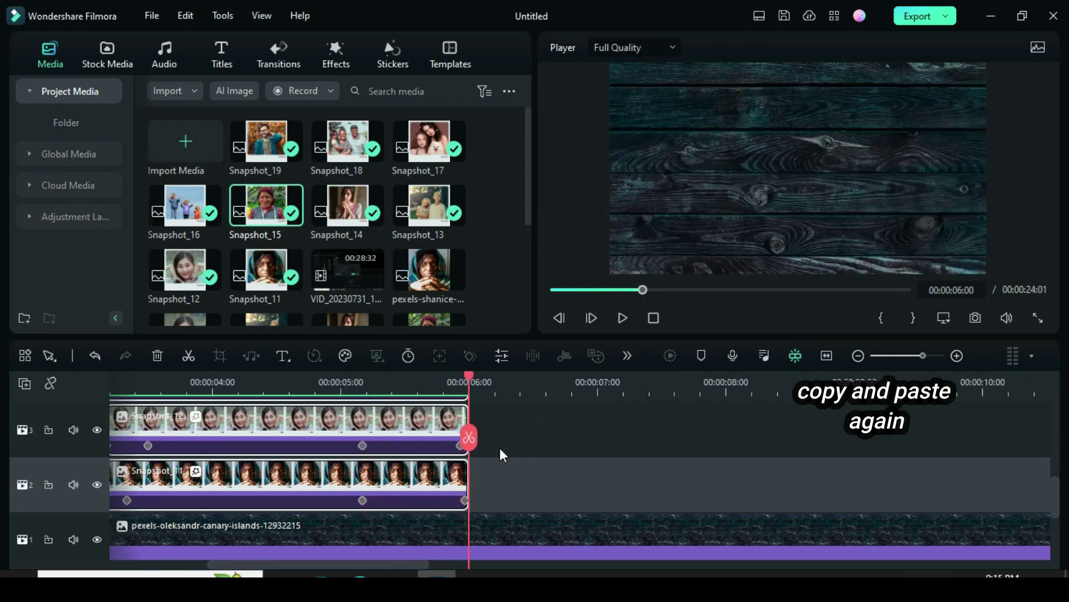
pyautogui.rightClick(513, 494)
pyautogui.click(544, 131)
# Replace the pasted copies of Snapshot_11, Snapshot_12 and Snapshot_13 with Snapshot_18, Snapshot_17 and Snapshot_16 respectively
pyautogui.moveTo(855, 434); pyautogui.dragTo(461, 423)
pyautogui.click(564, 480)
pyautogui.moveTo(356, 143); pyautogui.dragTo(581, 490)
pyautogui.scroll(1, 568, 468)
pyautogui.click(560, 446)
pyautogui.moveTo(432, 142); pyautogui.dragTo(574, 454)
pyautogui.moveTo(565, 472); pyautogui.dragTo(579, 477)
# Replace the pasted copies of Snapshot_14, Snapshot_16, Snapshot_19 and Snapshot_15 with Snapshot_15, Snapshot_14, Snapshot_12 and Snapshot_13 respectively
pyautogui.moveTo(271, 201); pyautogui.dragTo(606, 446)
pyautogui.moveTo(347, 206); pyautogui.dragTo(597, 482)
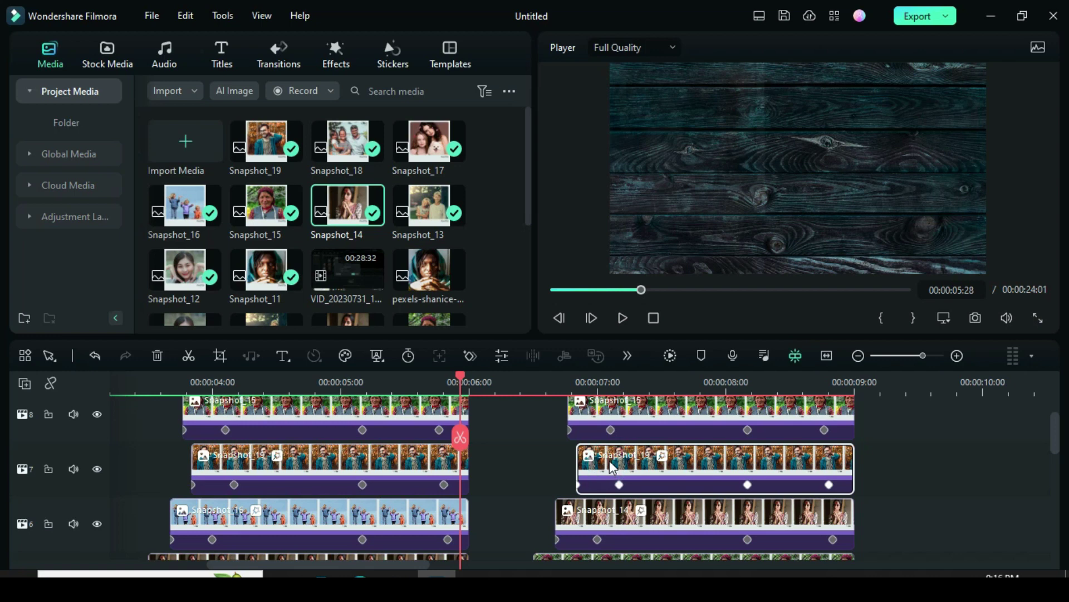
pyautogui.moveTo(184, 269); pyautogui.dragTo(674, 471)
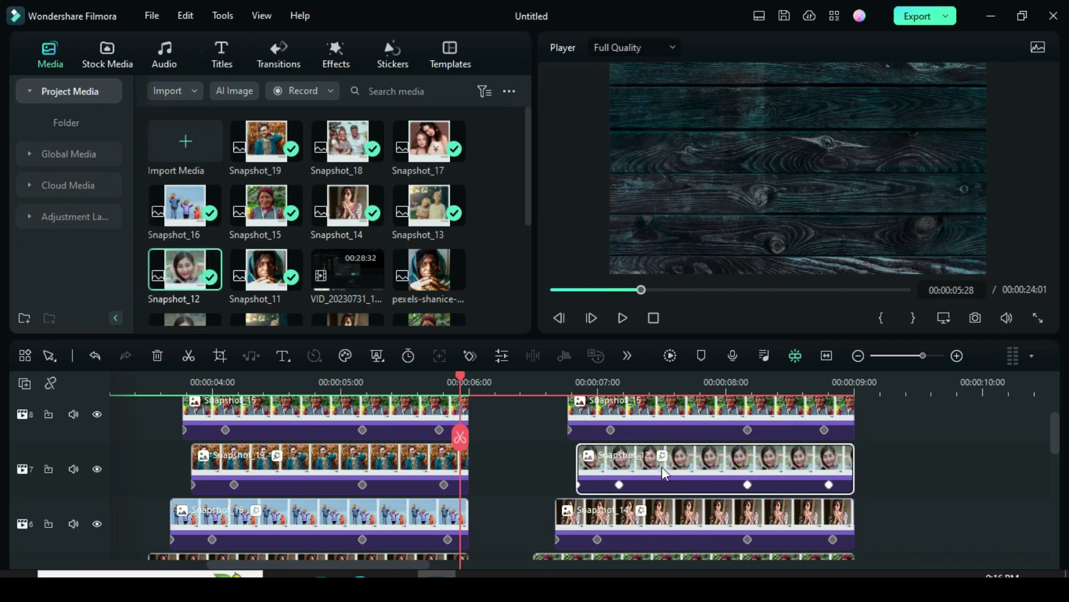
pyautogui.moveTo(429, 206); pyautogui.dragTo(656, 446)
# Set position X to 0 and Y to -972 at the first keyframe of the third set's uppermost clip, Snapshot_13
pyautogui.moveTo(471, 382); pyautogui.dragTo(558, 376)
pyautogui.click(573, 463)
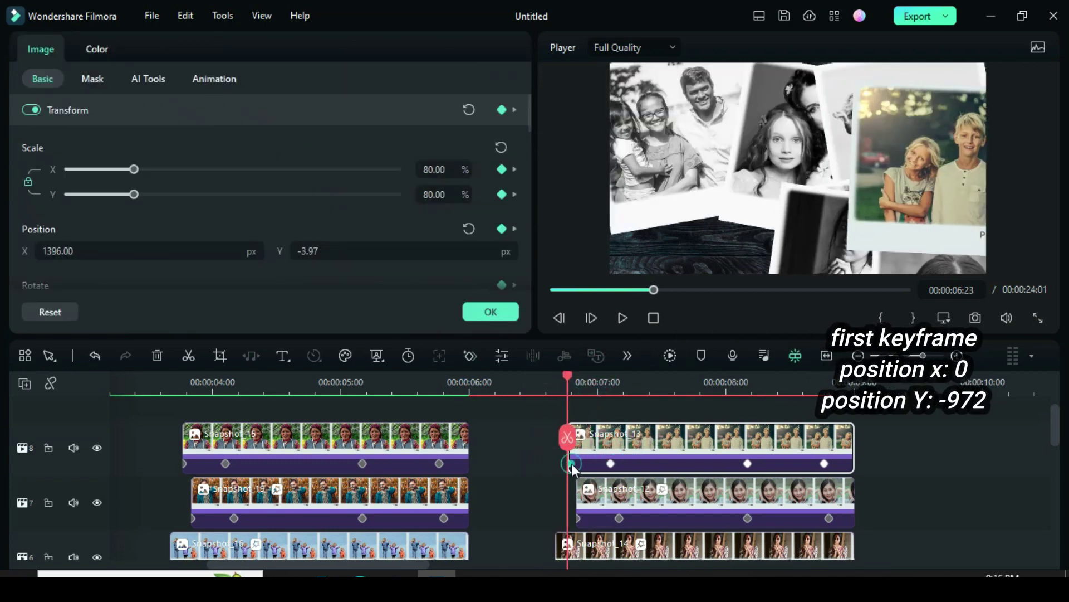
pyautogui.click(107, 250)
pyautogui.moveTo(100, 250); pyautogui.dragTo(42, 251)
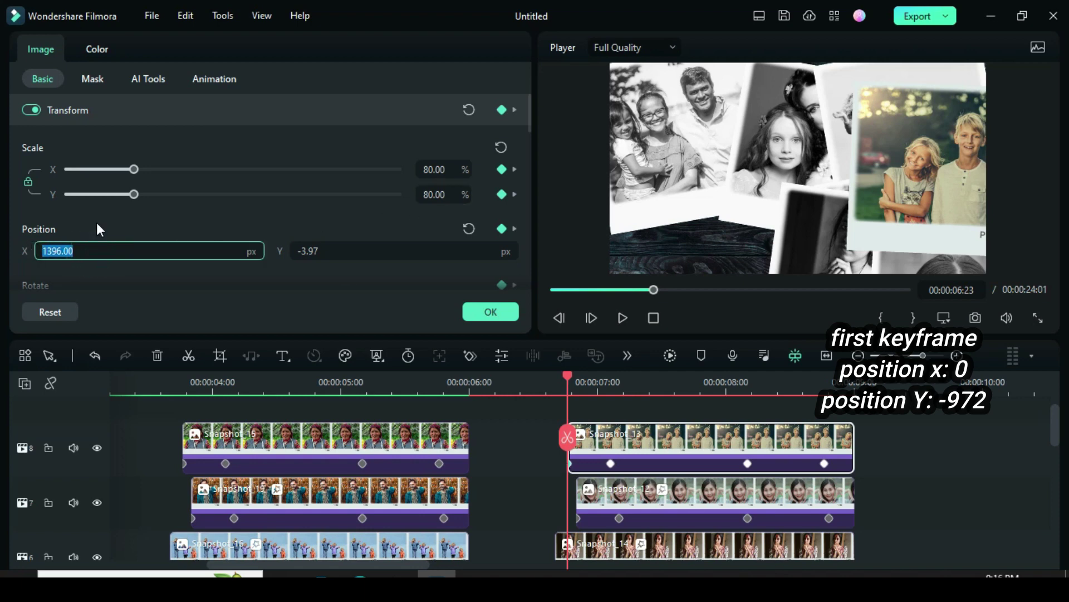
pyautogui.write('0')
pyautogui.click(317, 251)
pyautogui.moveTo(326, 250); pyautogui.dragTo(273, 252)
pyautogui.write('-972')
pyautogui.click(286, 211)
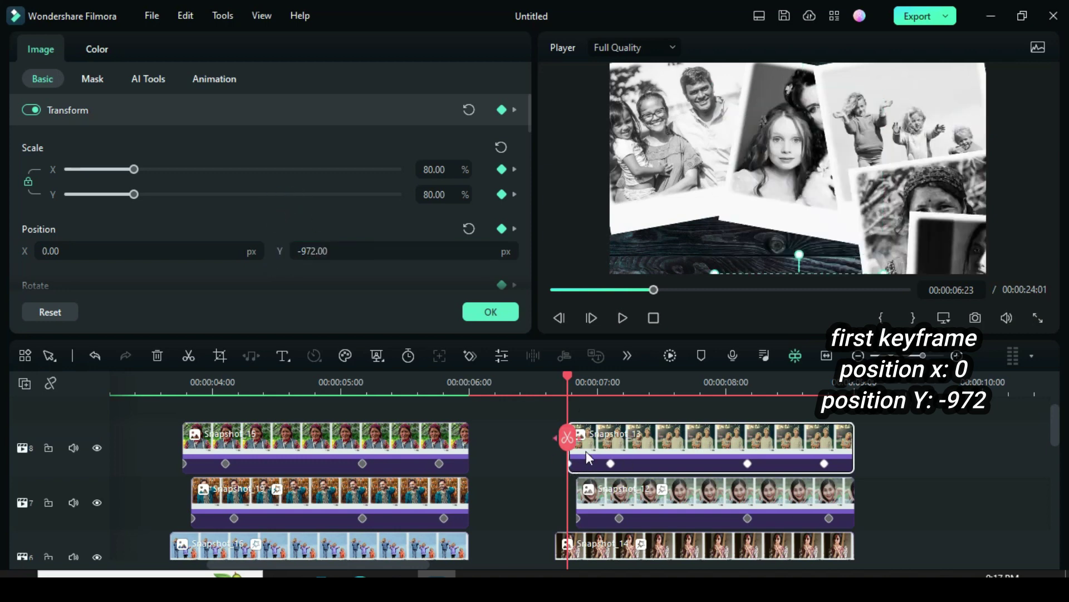
# Render the preview and play the third snapshot set from 00:00:05:26 to check its animation
pyautogui.moveTo(567, 376); pyautogui.dragTo(451, 379)
pyautogui.click(664, 354)
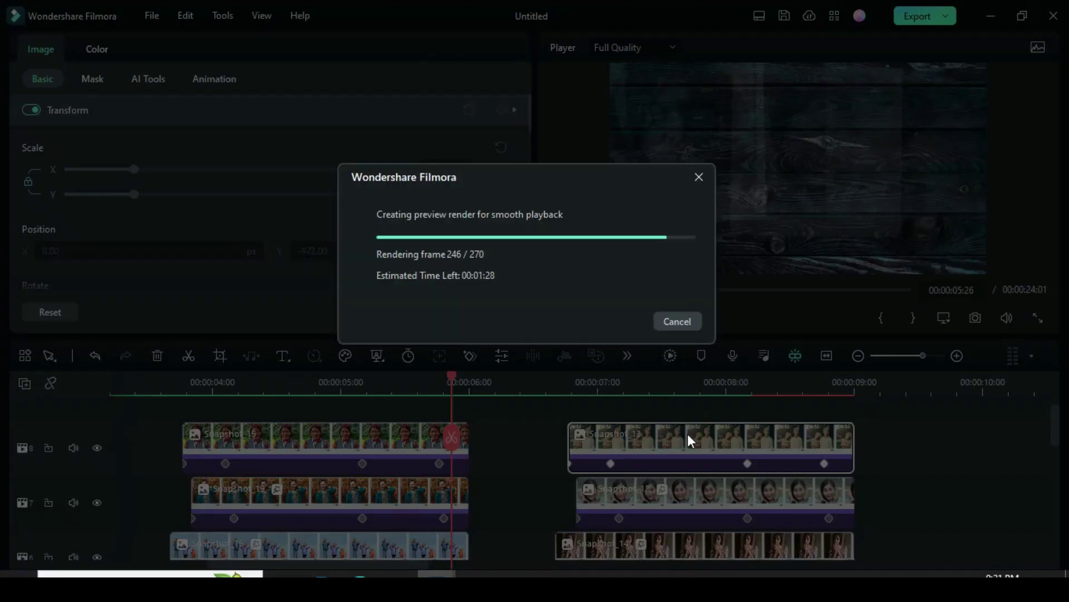
pyautogui.click(620, 316)
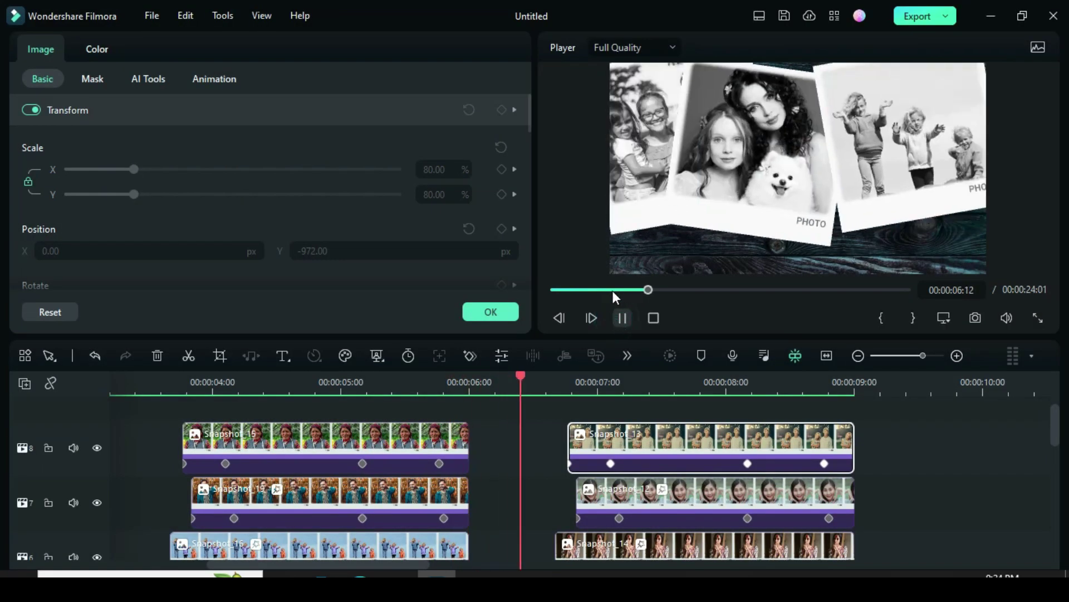
pyautogui.click(623, 312)
pyautogui.moveTo(778, 381); pyautogui.dragTo(508, 384)
pyautogui.click(623, 317)
pyautogui.press('space')
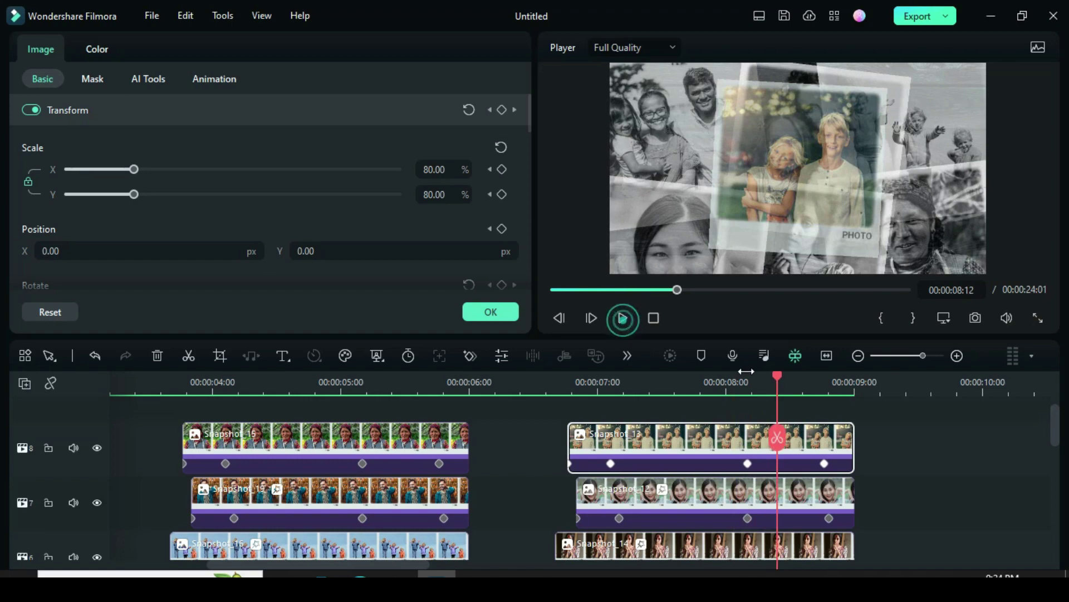
# Copy all clips of the third snapshot set and paste them at 00:00:09:00 as a fourth set
pyautogui.moveTo(893, 434); pyautogui.dragTo(727, 450)
pyautogui.rightClick(708, 442)
pyautogui.click(753, 133)
pyautogui.moveTo(784, 373); pyautogui.dragTo(855, 373)
pyautogui.moveTo(371, 565); pyautogui.dragTo(461, 565)
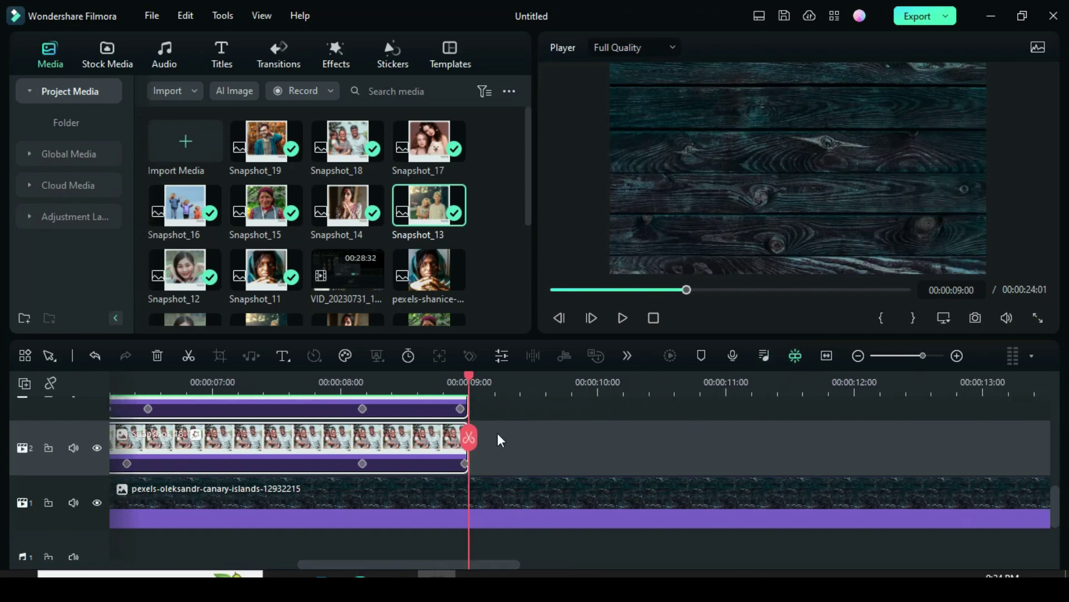
pyautogui.rightClick(497, 433)
pyautogui.click(537, 143)
# Replace the pasted copies of Snapshot_18, Snapshot_17, Snapshot_16 and Snapshot_15 with Snapshot_16, Snapshot_15, Snapshot_14 and Snapshot_12 respectively
pyautogui.scroll(1, 620, 446)
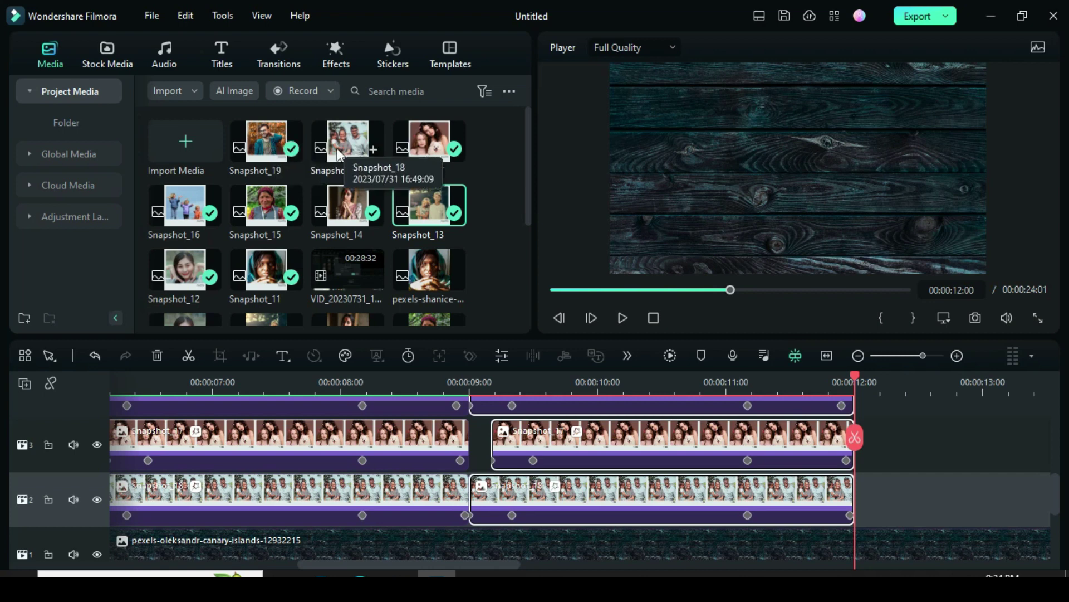
pyautogui.moveTo(189, 206); pyautogui.dragTo(550, 479)
pyautogui.moveTo(262, 209); pyautogui.dragTo(562, 440)
pyautogui.scroll(1, 561, 440)
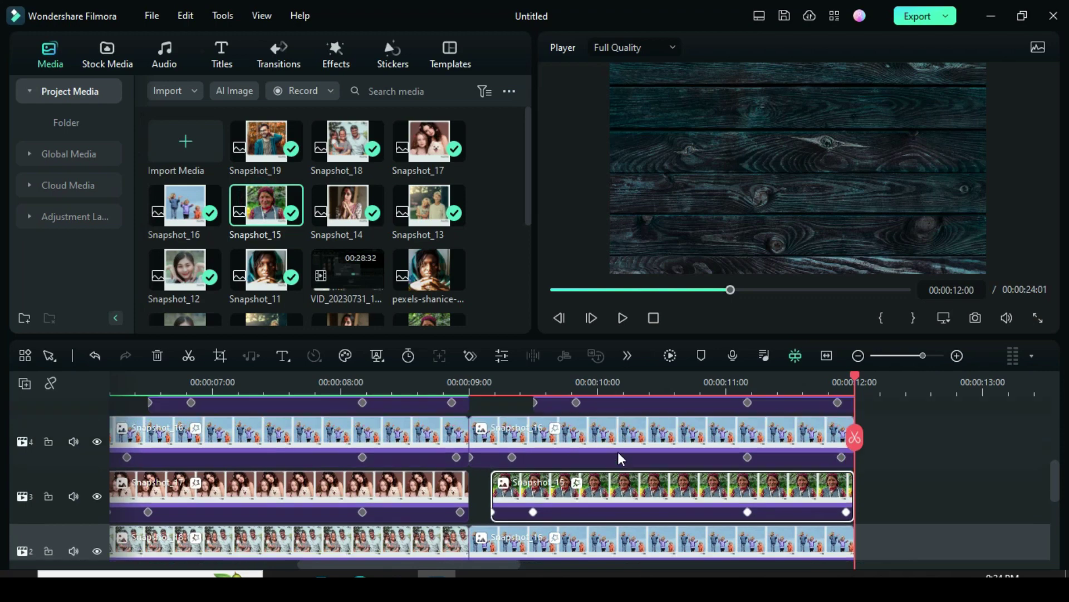
pyautogui.moveTo(345, 206); pyautogui.dragTo(538, 439)
pyautogui.scroll(1, 538, 438)
pyautogui.moveTo(189, 269); pyautogui.dragTo(556, 448)
# Replace the pasted copies of Snapshot_14, Snapshot_12 and Snapshot_13 with Snapshot_19, Snapshot_17 and Snapshot_18 respectively
pyautogui.scroll(1, 556, 448)
pyautogui.moveTo(267, 146); pyautogui.dragTo(637, 443)
pyautogui.scroll(1, 637, 445)
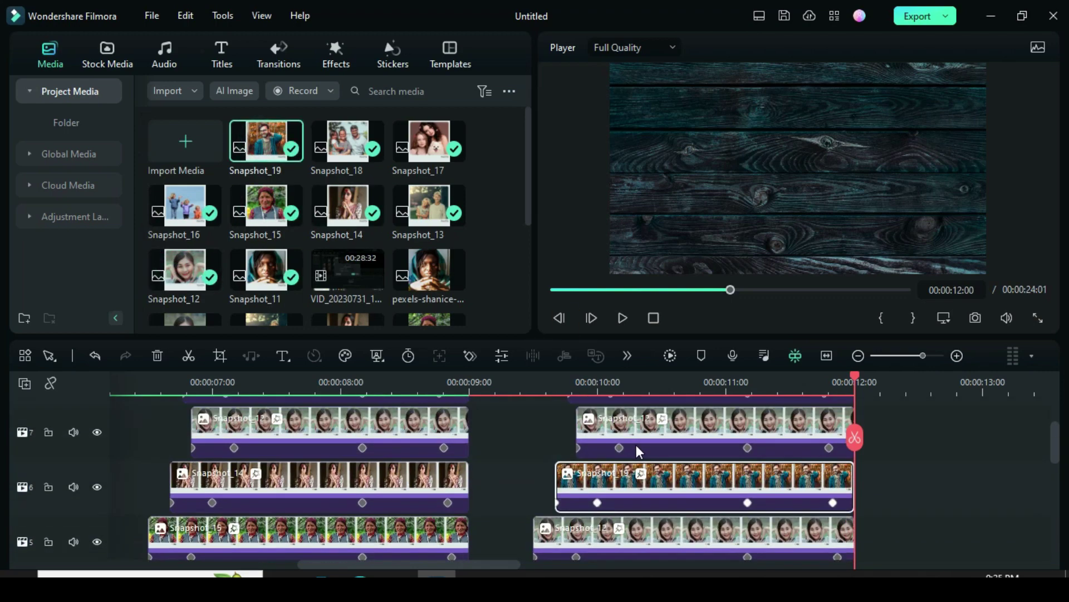
pyautogui.moveTo(445, 147); pyautogui.dragTo(663, 462)
pyautogui.scroll(1, 663, 462)
pyautogui.scroll(1, 663, 462)
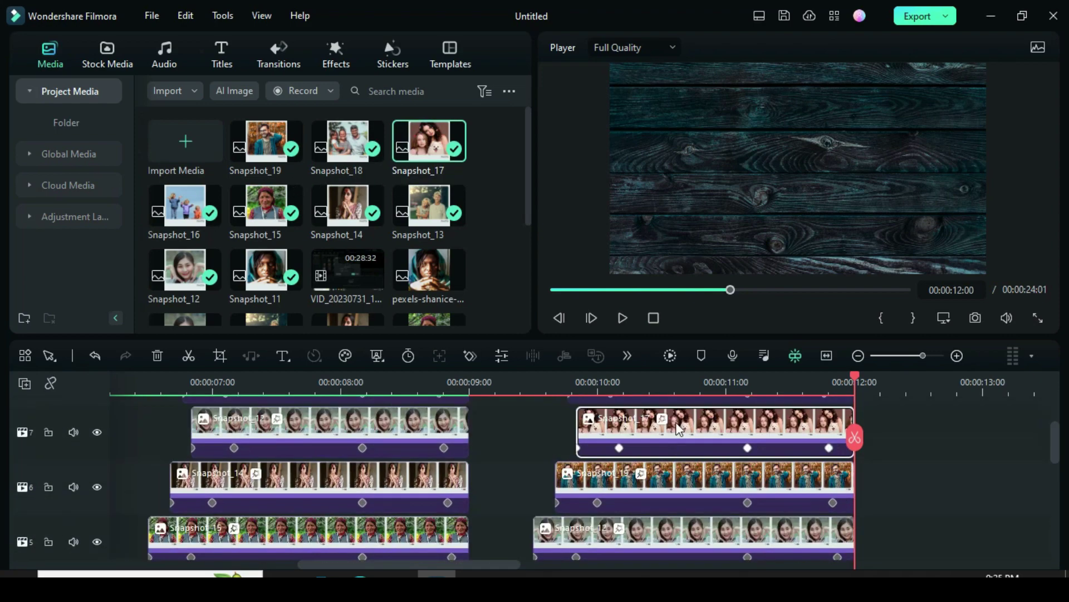
pyautogui.moveTo(348, 143); pyautogui.dragTo(613, 442)
# Set position X to -97 and Y to 970 at the first keyframe of the fourth set's uppermost clip, Snapshot_18
pyautogui.moveTo(432, 566); pyautogui.dragTo(478, 566)
pyautogui.moveTo(640, 377); pyautogui.dragTo(385, 407)
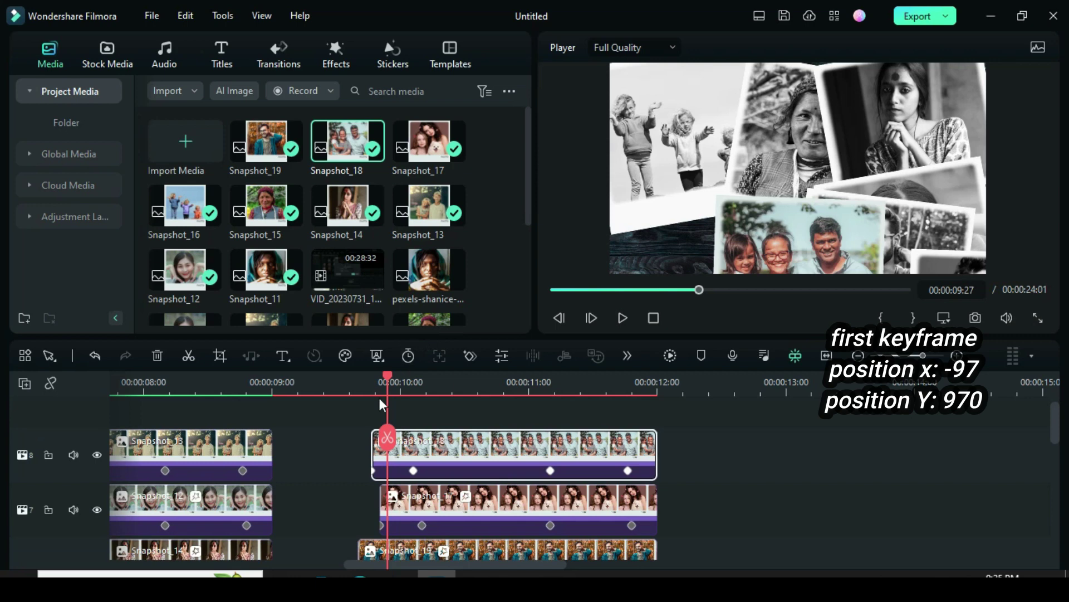
pyautogui.click(369, 381)
pyautogui.doubleClick(429, 446)
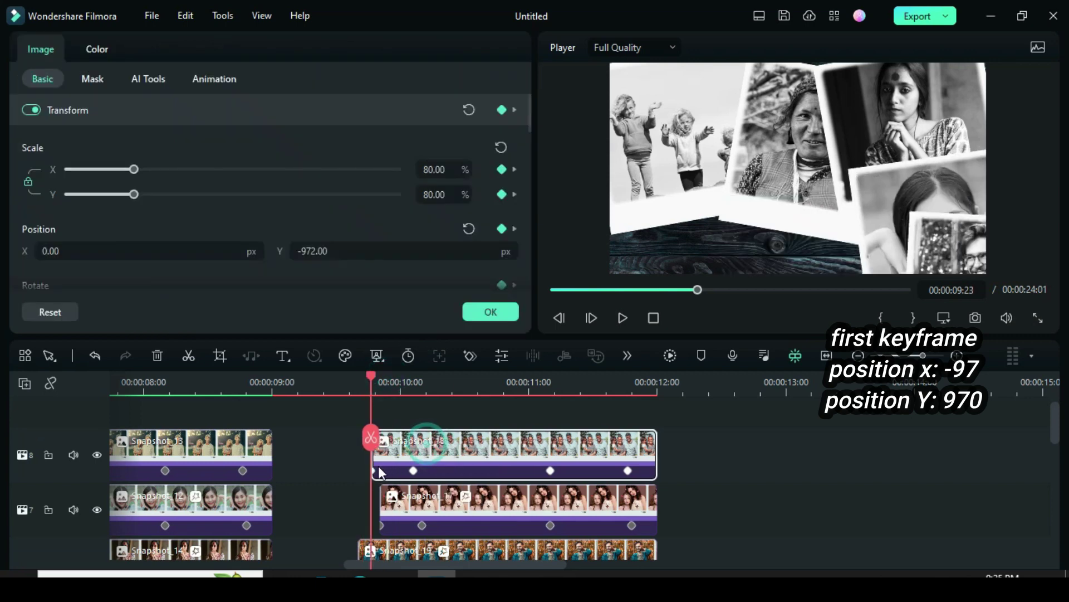
pyautogui.click(64, 251)
pyautogui.doubleClick(51, 250)
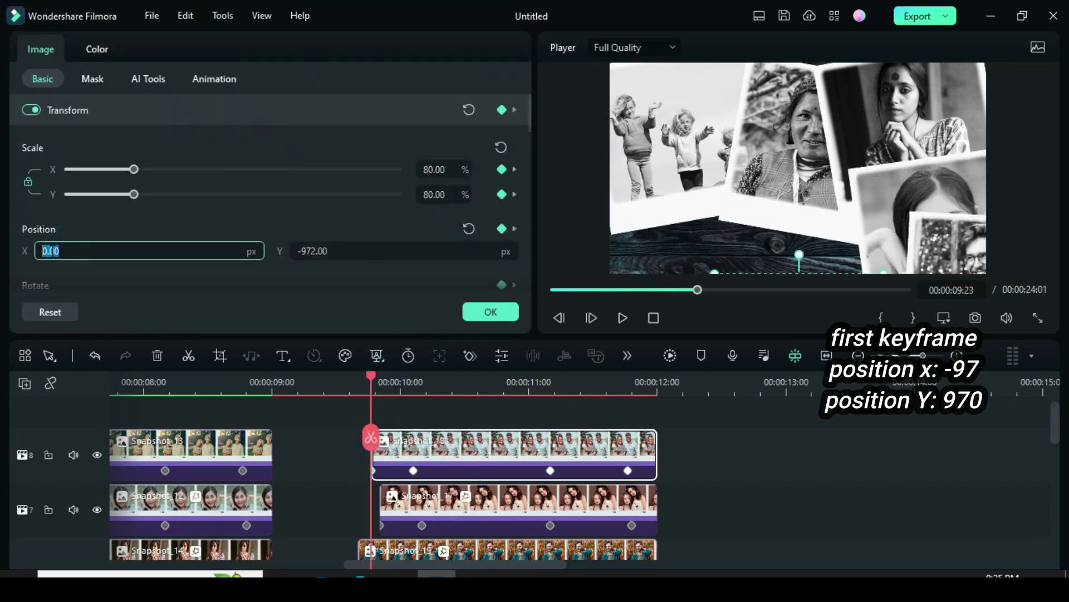
pyautogui.write('-97')
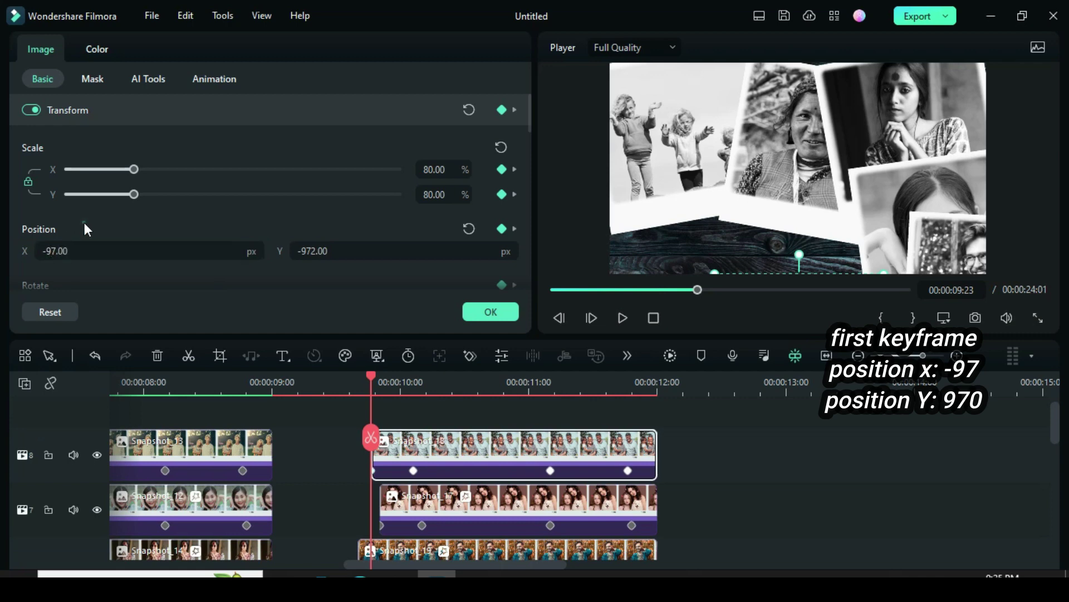
pyautogui.click(314, 250)
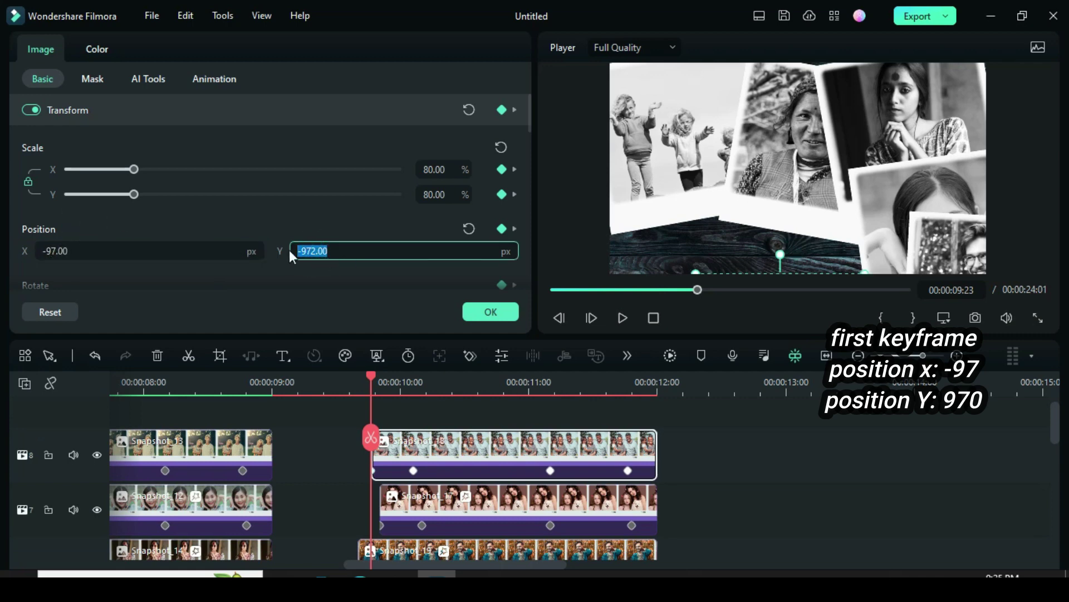
pyautogui.write('970')
pyautogui.press('Return')
# Render the preview and play the fourth snapshot set from 00:00:09:18 to check its animation
pyautogui.press('Left')
pyautogui.press('Left')
pyautogui.press('Left')
pyautogui.press('Left')
pyautogui.press('Left')
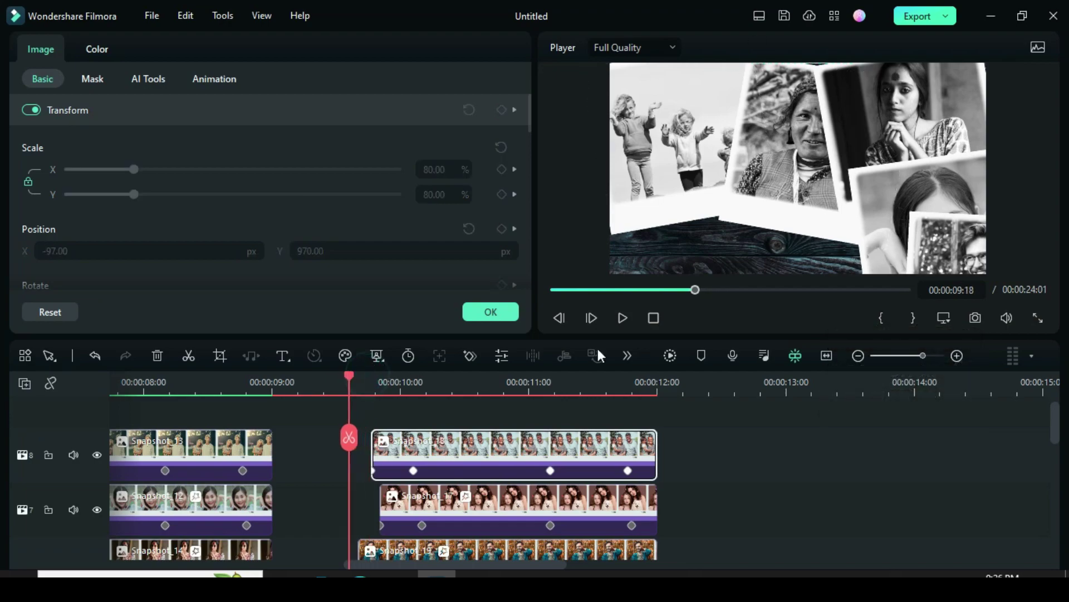
pyautogui.click(669, 355)
pyautogui.click(618, 315)
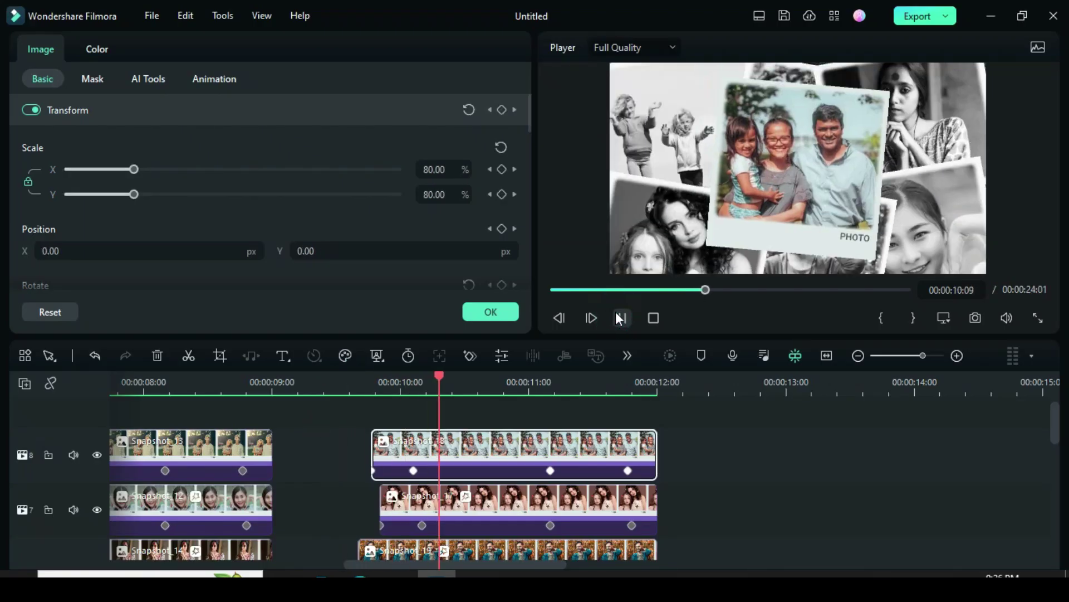
pyautogui.click(617, 315)
pyautogui.moveTo(482, 375); pyautogui.dragTo(341, 390)
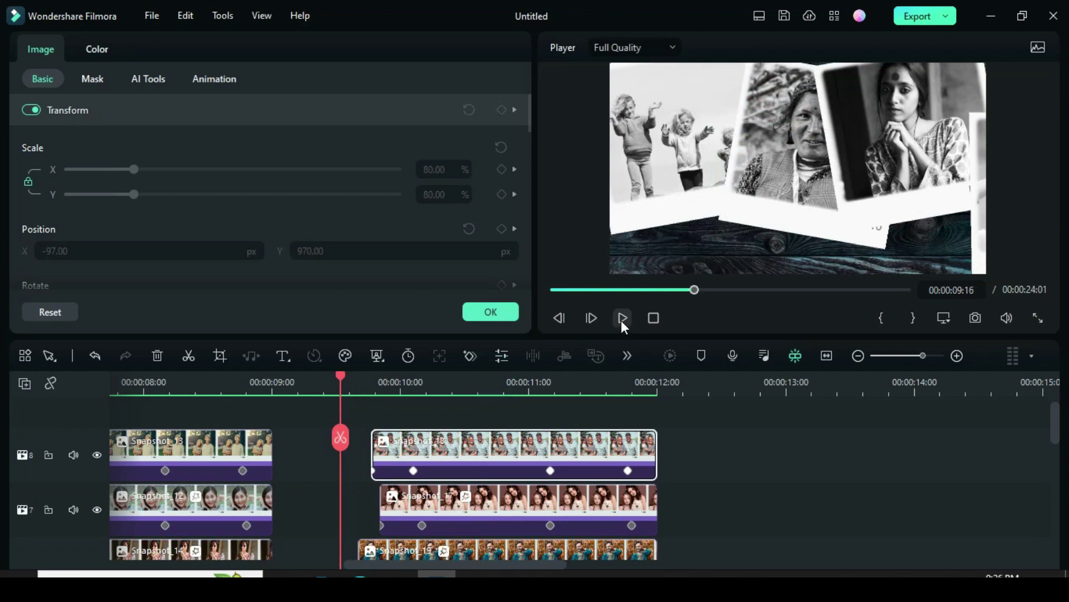
pyautogui.click(622, 319)
pyautogui.click(622, 319)
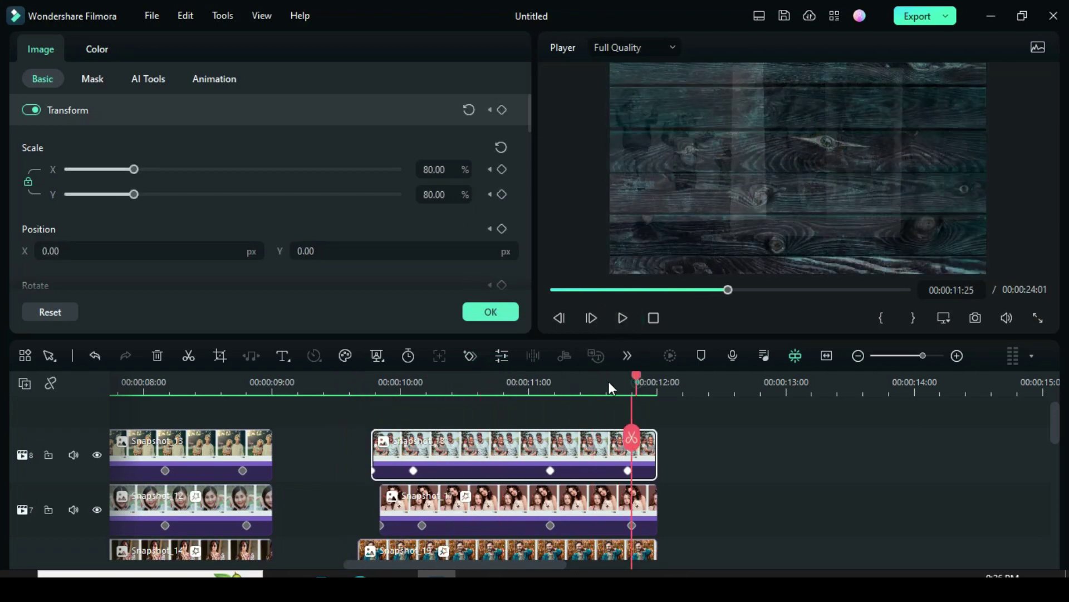
pyautogui.click(362, 384)
# Copy the clips of all four snapshot sets and paste them at 00:00:12:00
pyautogui.click(822, 357)
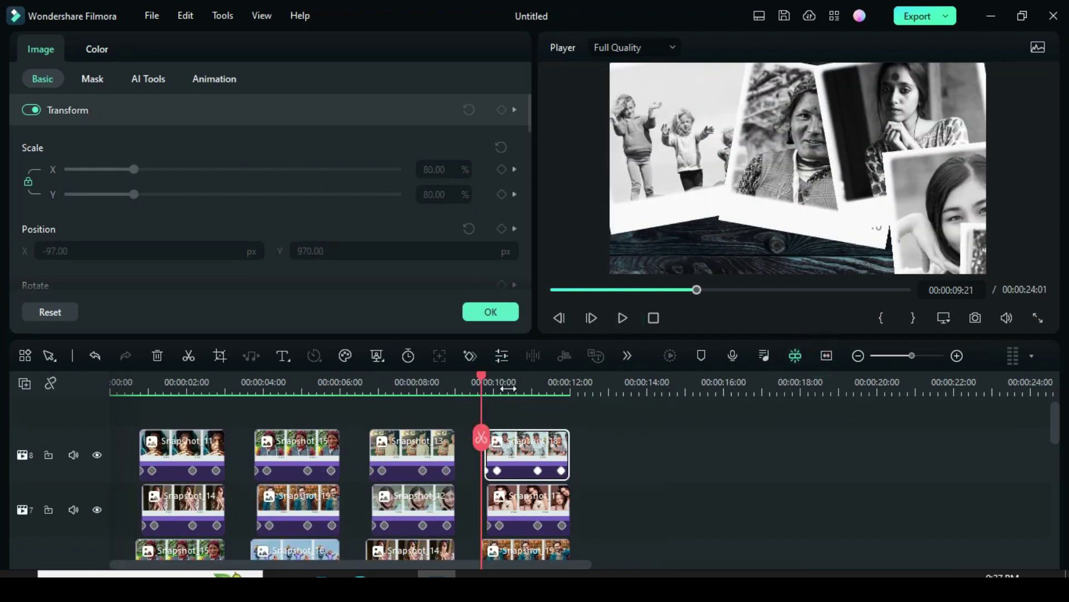
pyautogui.scroll(-5, 557, 446)
pyautogui.moveTo(638, 470); pyautogui.dragTo(146, 415)
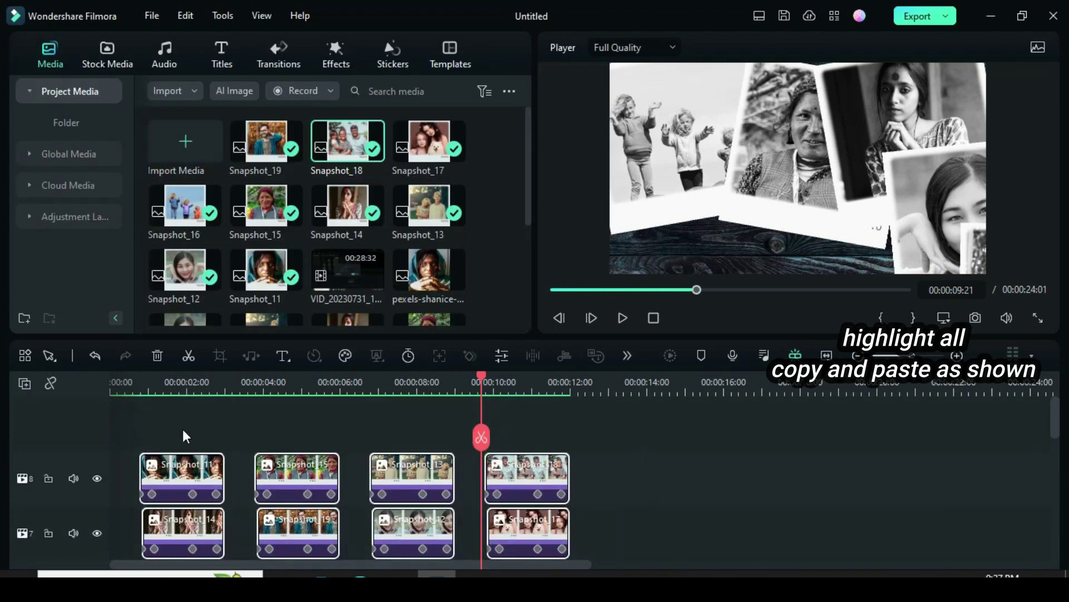
pyautogui.rightClick(218, 468)
pyautogui.click(262, 117)
pyautogui.scroll(-2, 577, 491)
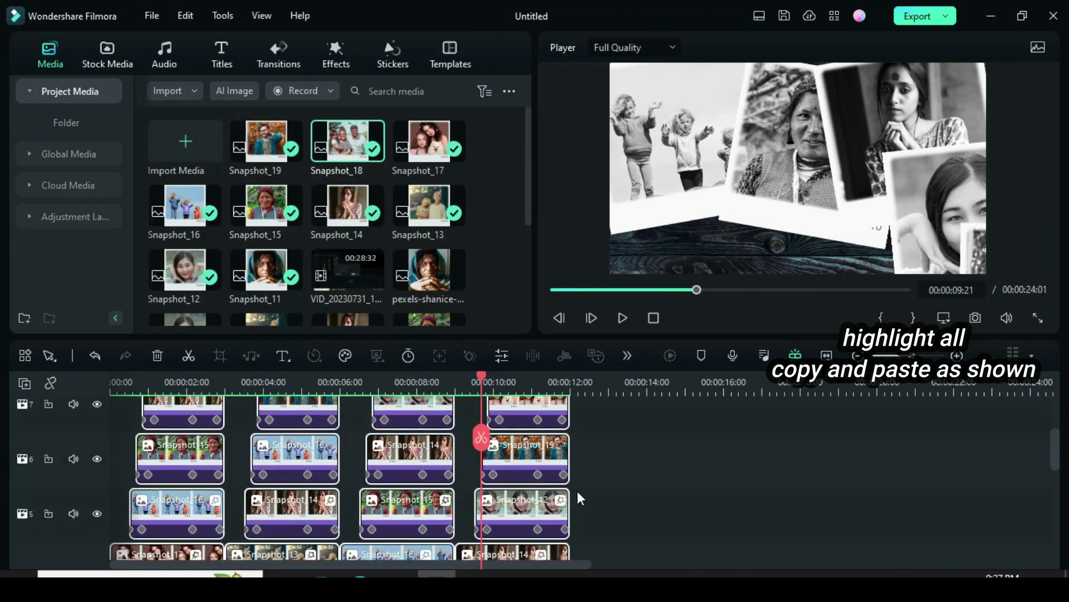
pyautogui.scroll(-3, 577, 490)
pyautogui.moveTo(483, 377); pyautogui.dragTo(569, 400)
pyautogui.rightClick(601, 493)
pyautogui.click(635, 133)
# On the uppermost track, replace the pasted copies of Snapshot_11, Snapshot_15 and Snapshot_13 with Snapshot_17, Snapshot_14 and Snapshot_16 respectively
pyautogui.scroll(5, 727, 485)
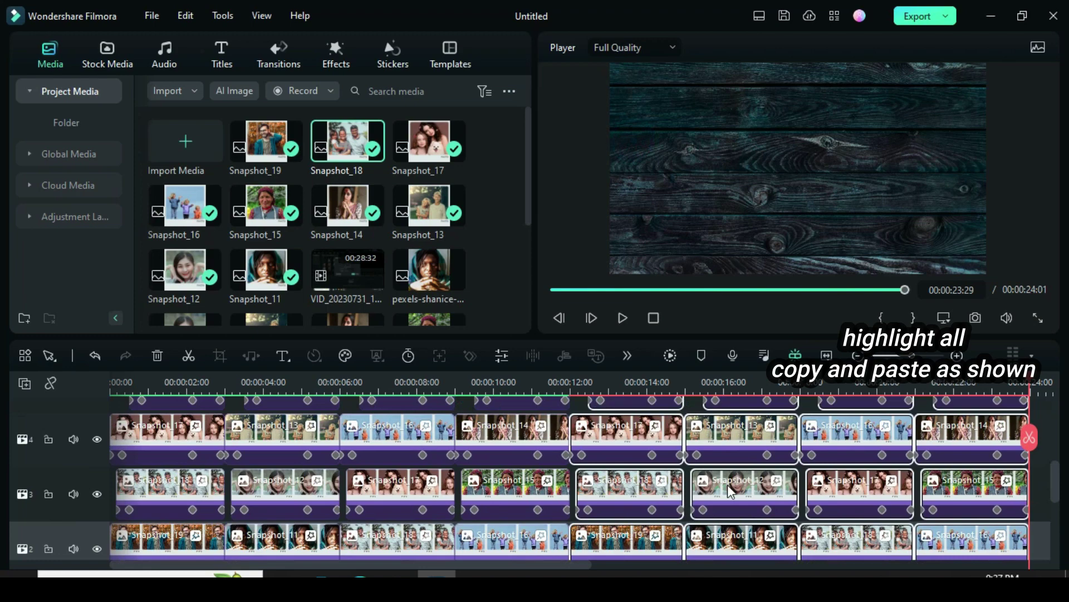
pyautogui.click(637, 442)
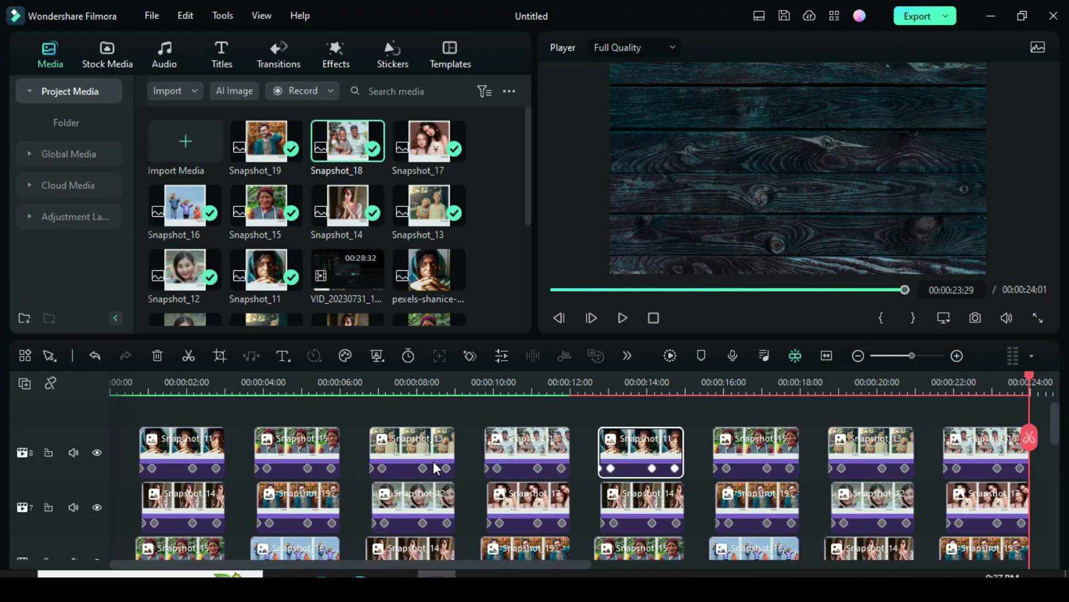
pyautogui.moveTo(422, 144); pyautogui.dragTo(636, 453)
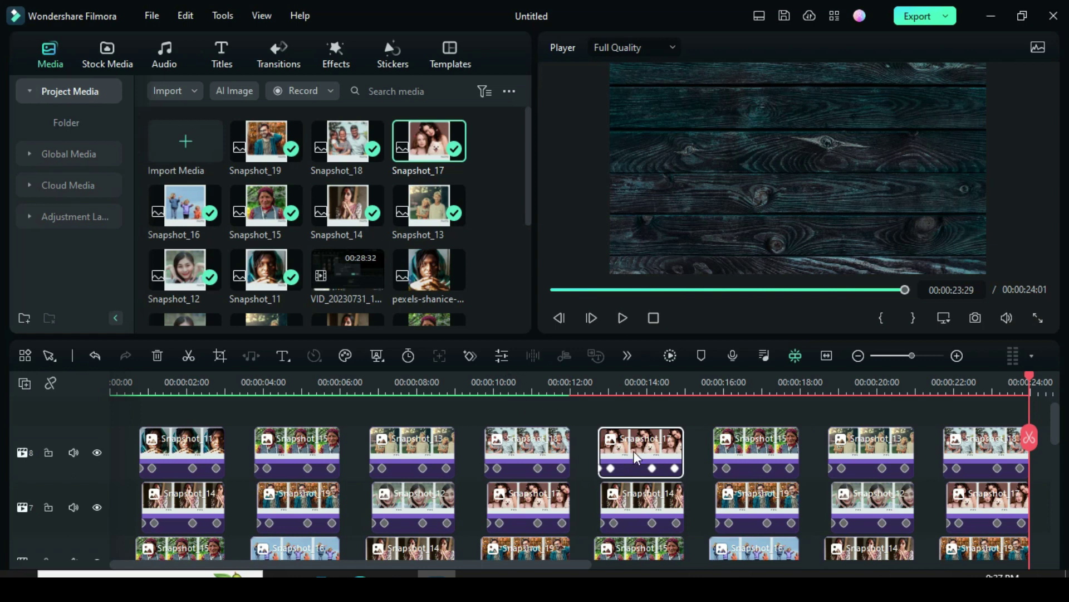
pyautogui.moveTo(353, 207); pyautogui.dragTo(749, 463)
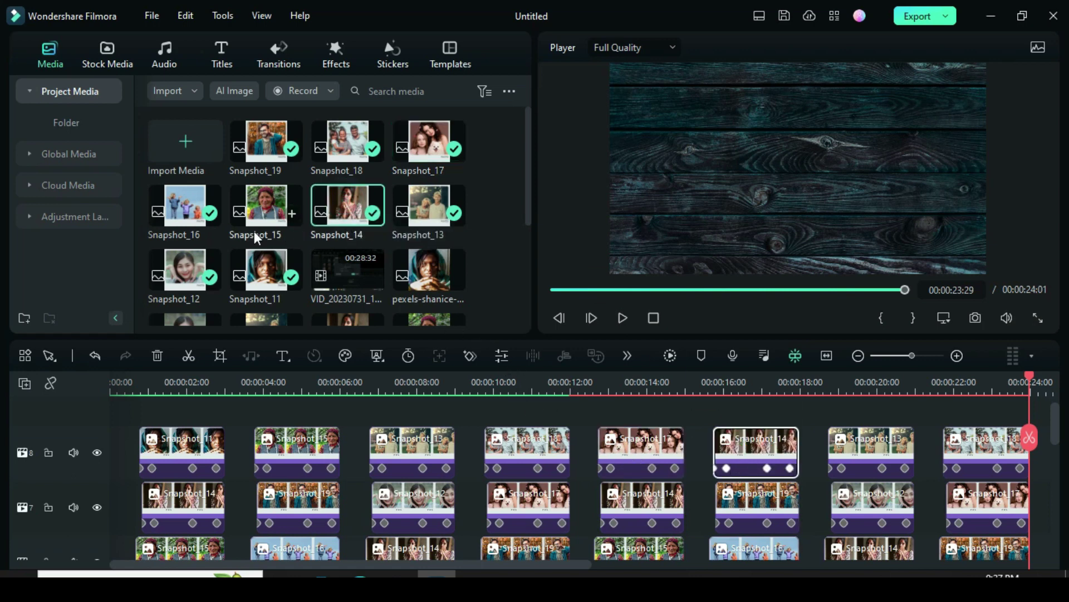
pyautogui.moveTo(188, 207); pyautogui.dragTo(854, 469)
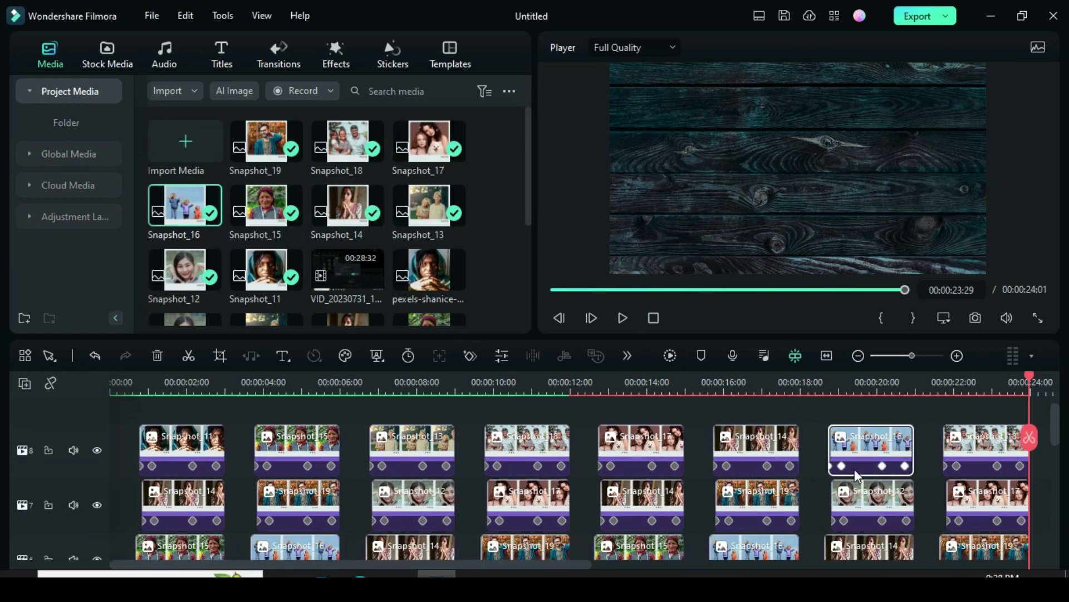